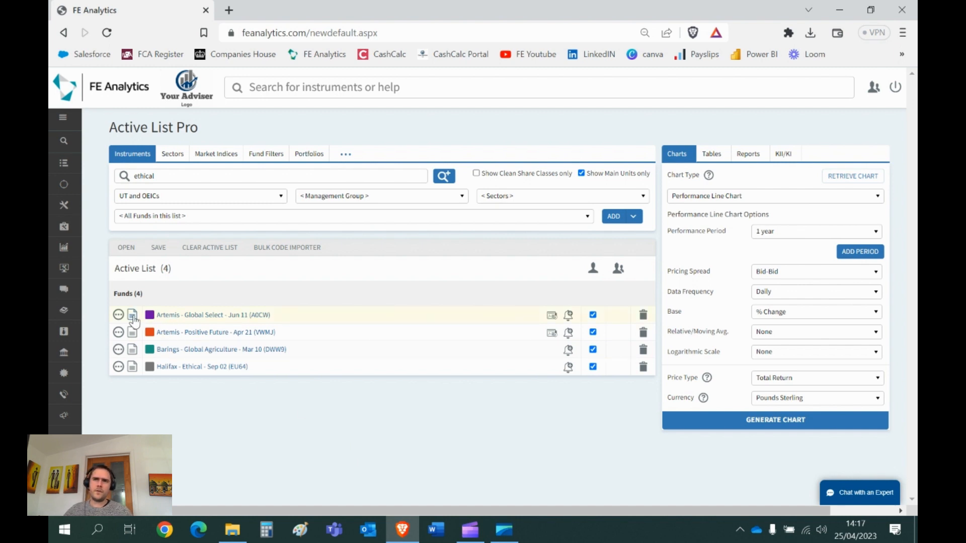
# Open the Artemis Global Select factsheet in a maximised window and review its Fund Summary from quick stats to manager information.
pyautogui.click(132, 318)
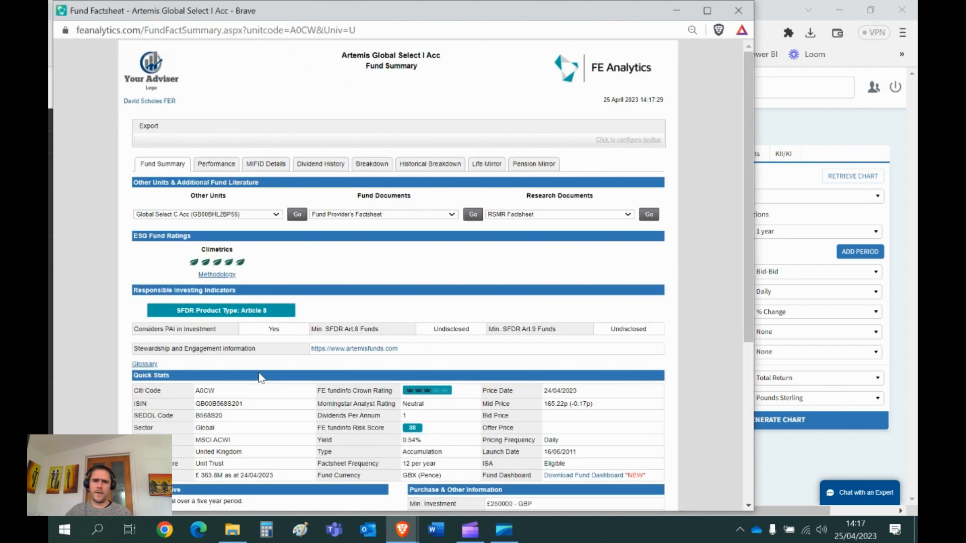
pyautogui.click(707, 11)
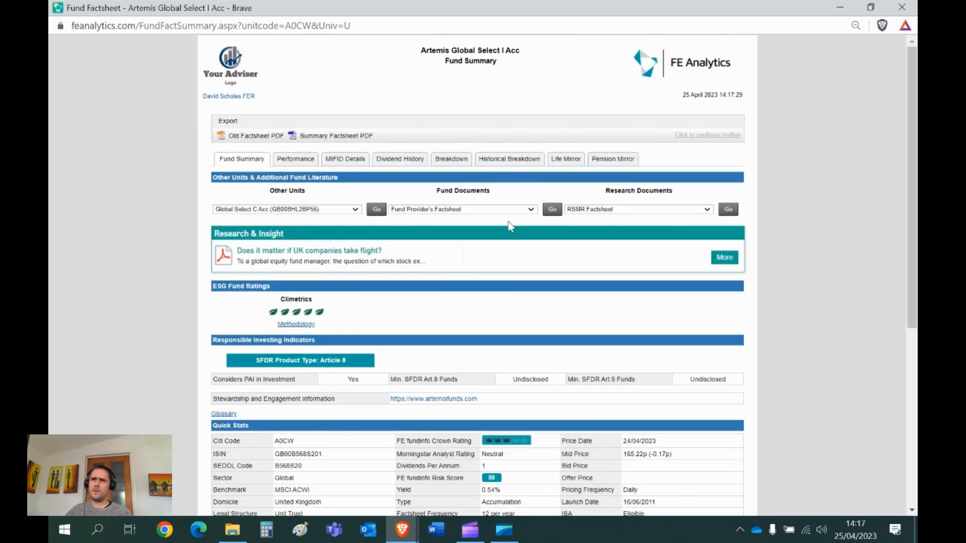
pyautogui.scroll(-1, 520, 312)
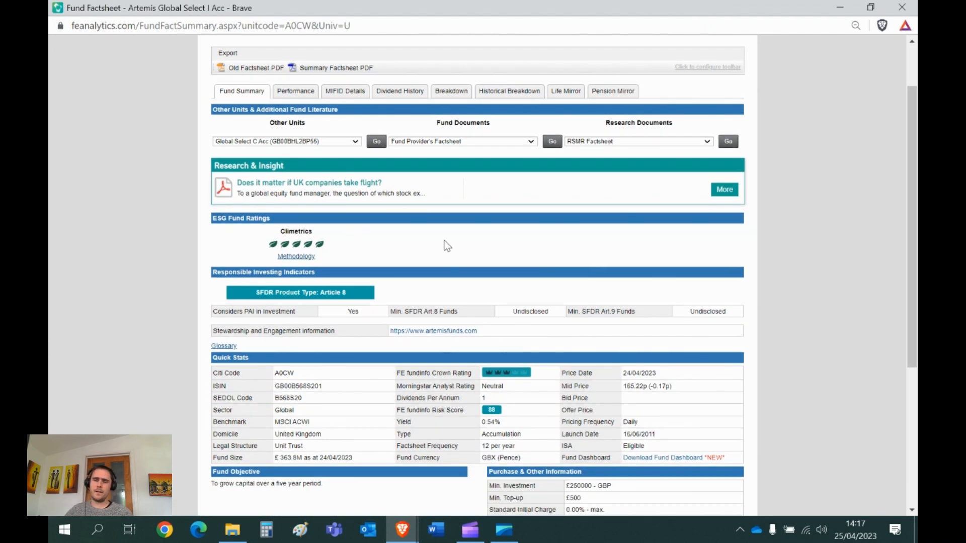
pyautogui.scroll(-1, 447, 246)
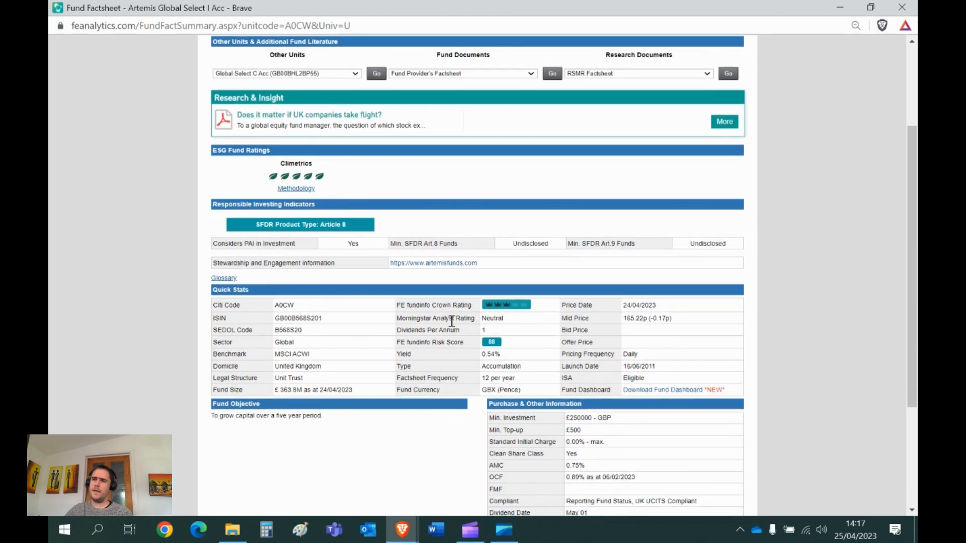
pyautogui.scroll(-2, 471, 305)
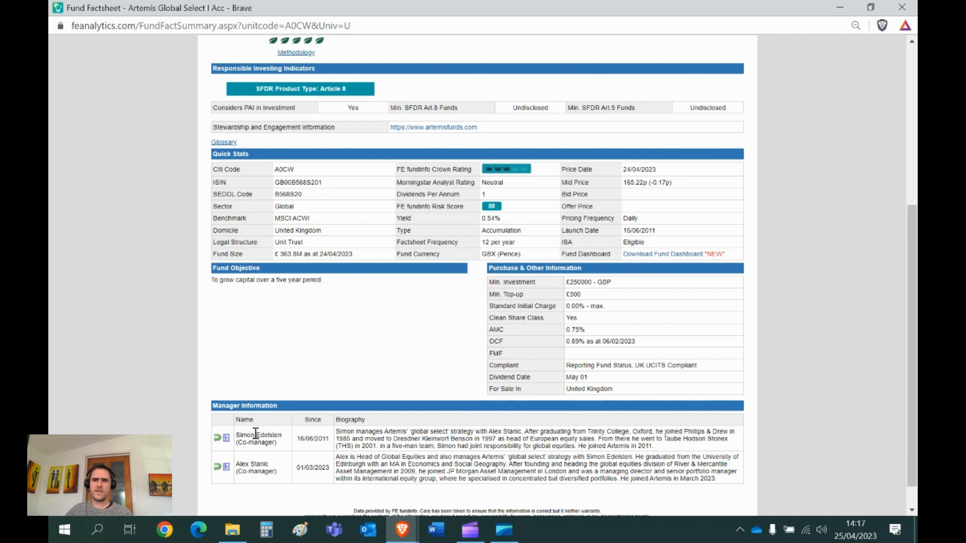
pyautogui.scroll(5, 370, 353)
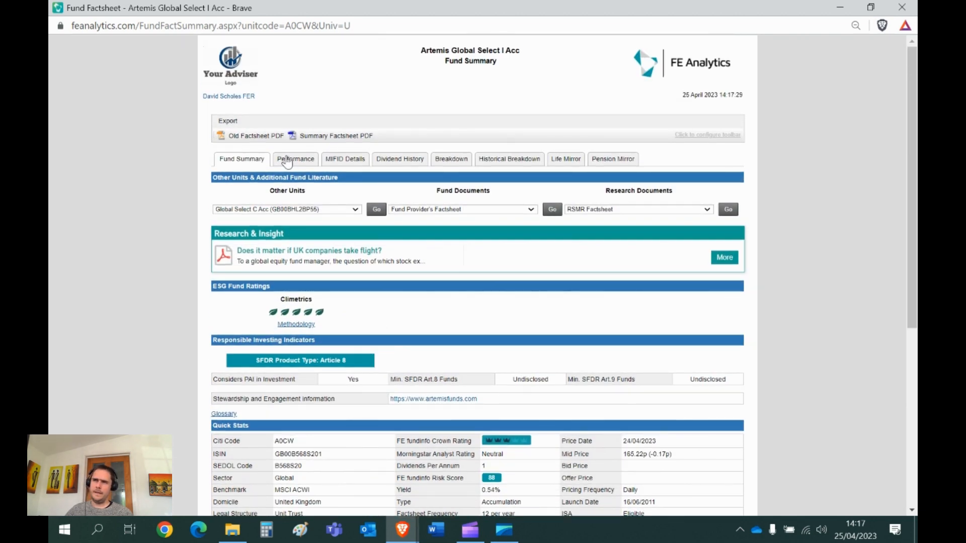
# Review the fund's Performance page, including its performance chart, cumulative and calendar-year tables, and risk score chart.
pyautogui.click(288, 162)
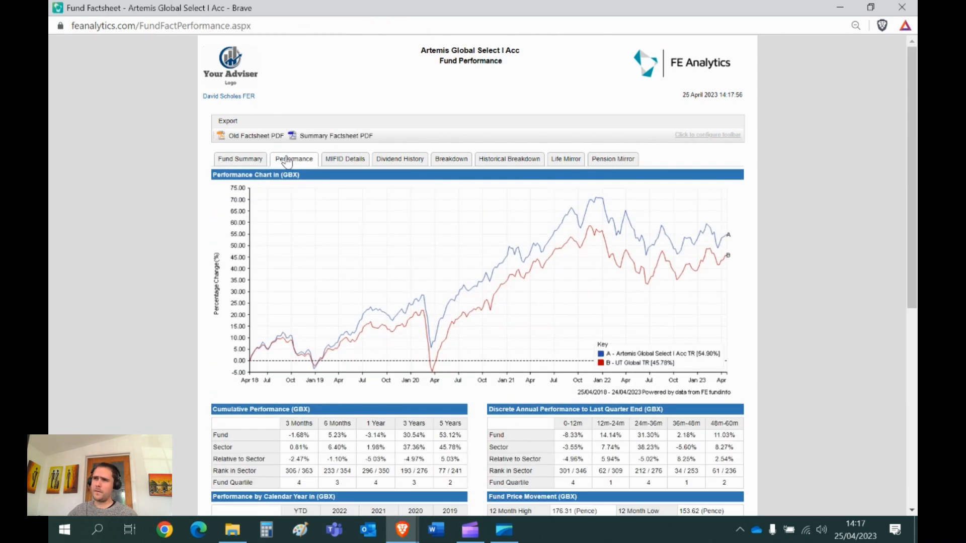
pyautogui.scroll(-2, 377, 254)
pyautogui.scroll(-4, 377, 254)
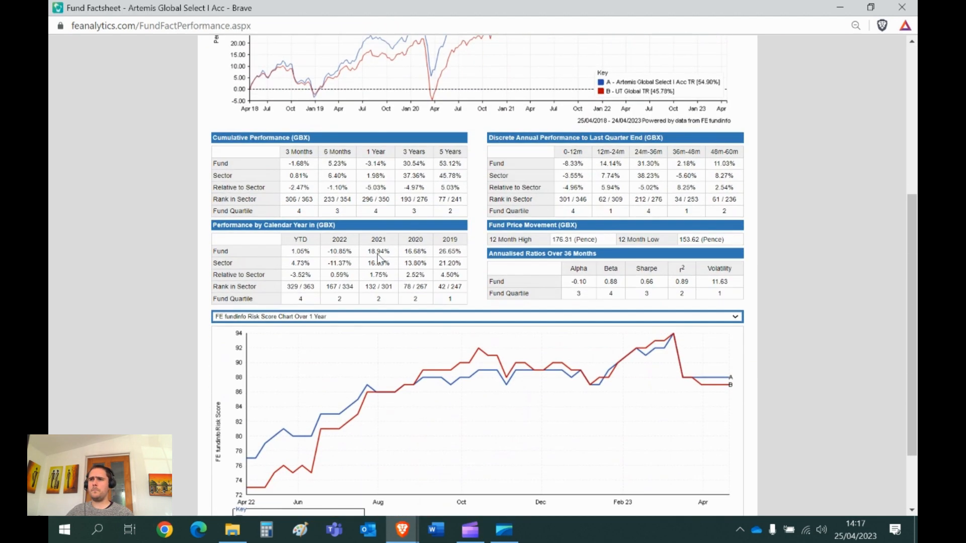
pyautogui.scroll(6, 379, 254)
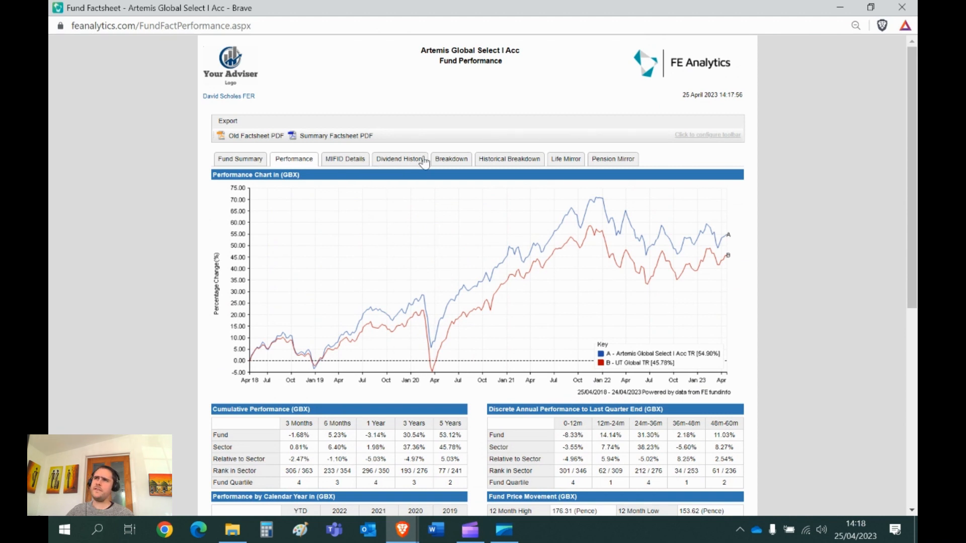
# Review the fund's holdings Breakdown, including the top 10 holdings, concentration analysis, and sector, region and asset weightings.
pyautogui.click(454, 164)
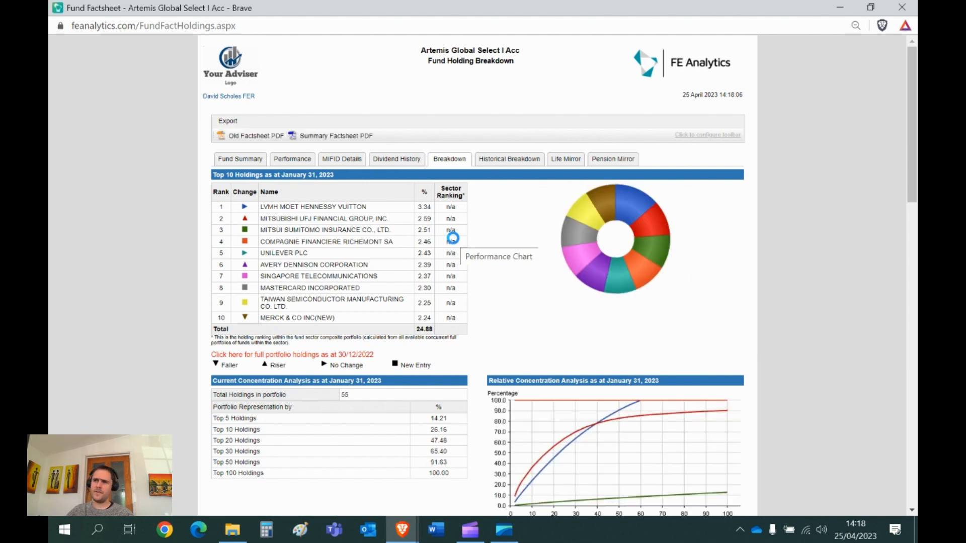
pyautogui.scroll(-8, 452, 238)
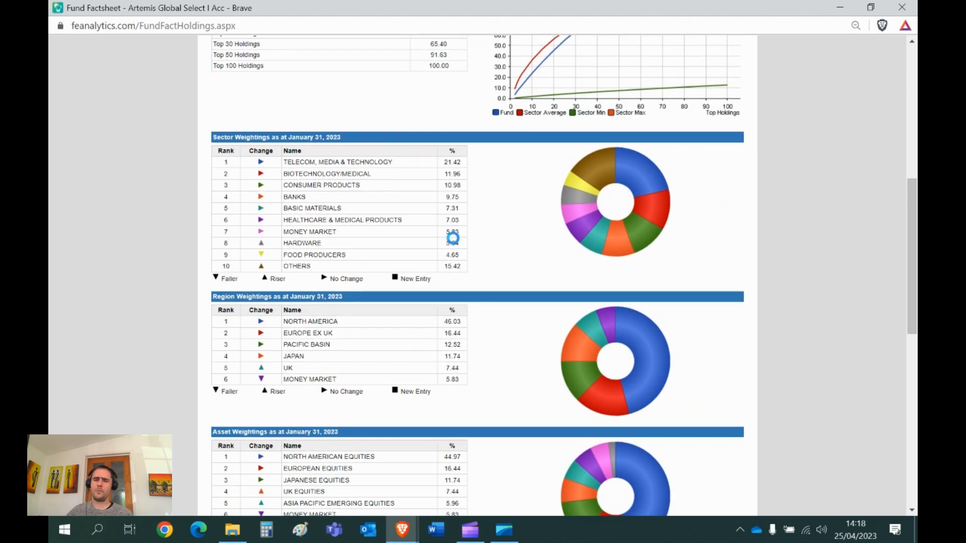
pyautogui.scroll(8, 453, 238)
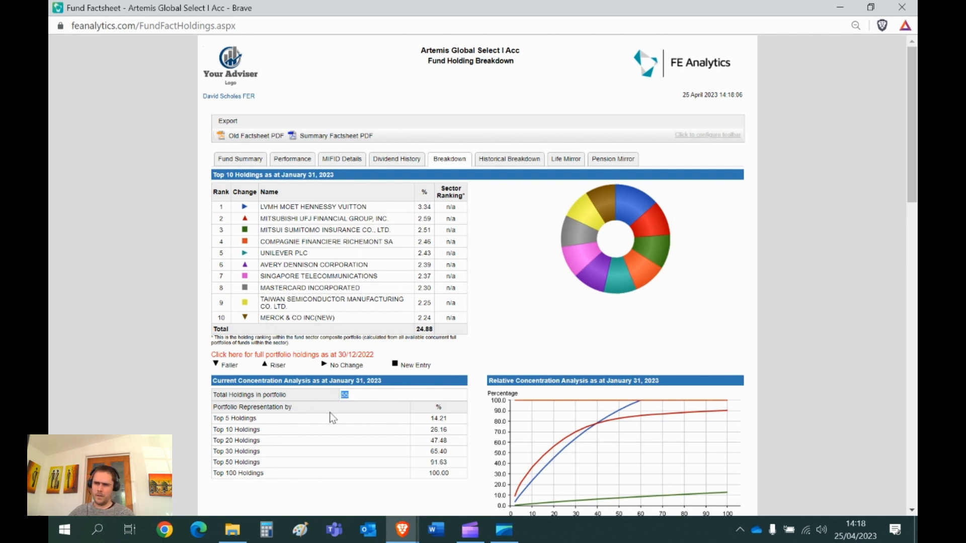
# Examine the fund's full portfolio holdings as at 30/12/2022 and their export formats, closing the listing when done.
pyautogui.click(320, 355)
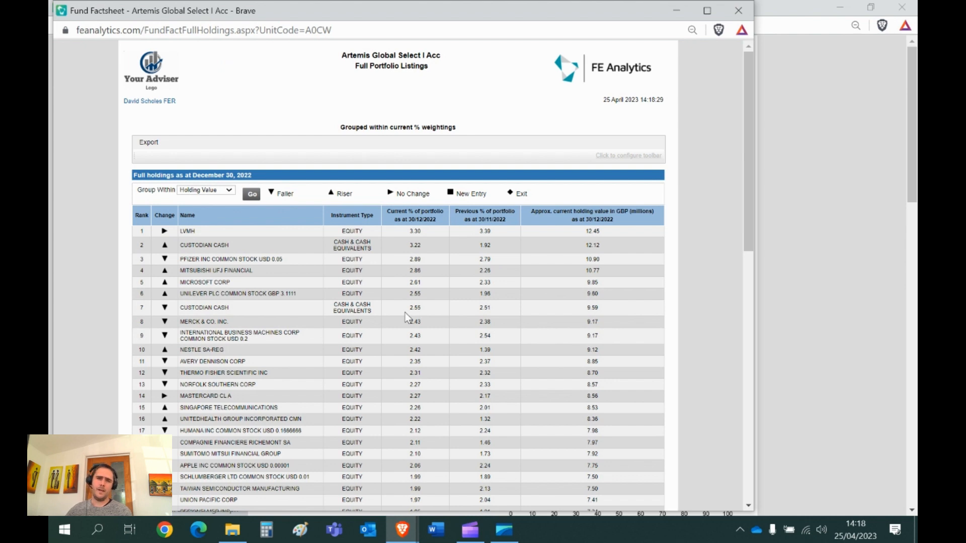
pyautogui.scroll(-1, 407, 318)
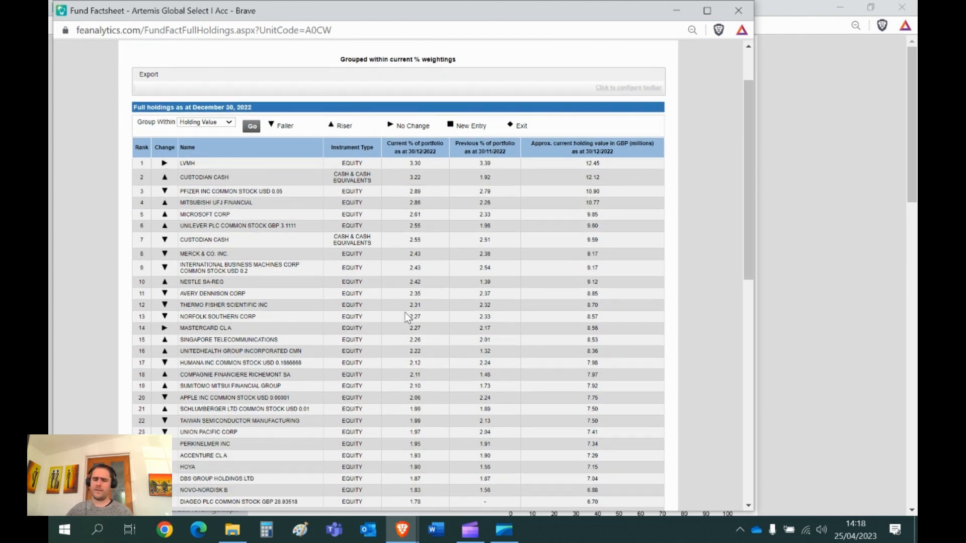
pyautogui.scroll(1, 407, 317)
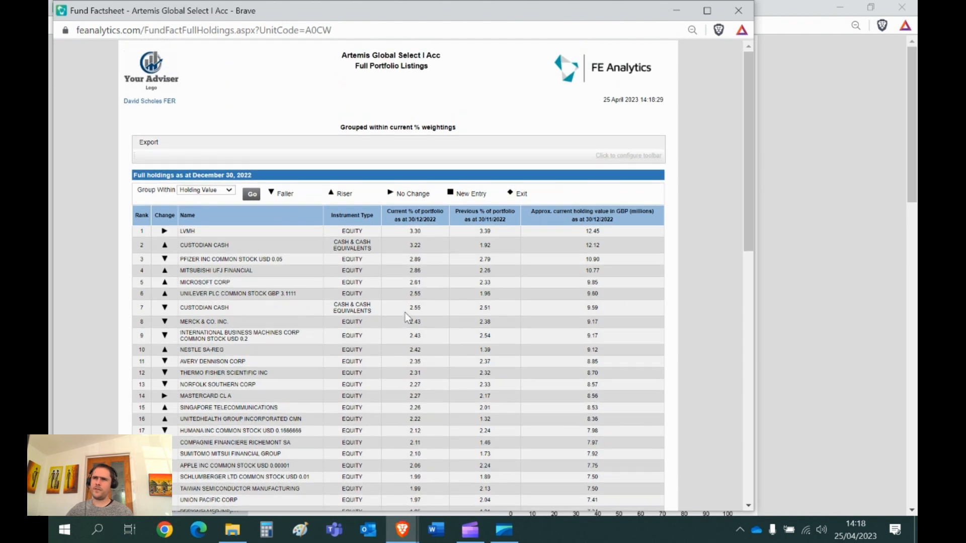
pyautogui.click(149, 143)
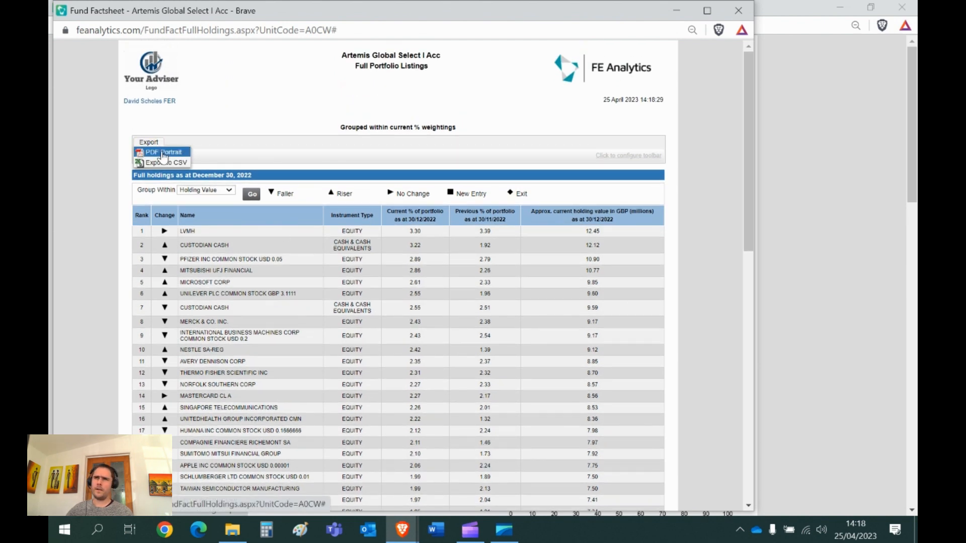
pyautogui.click(738, 10)
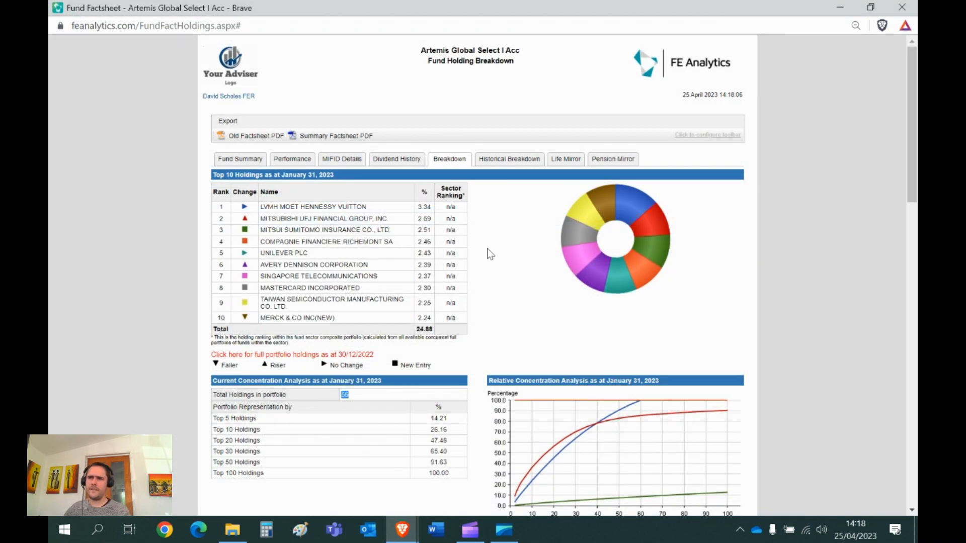
# Review the Summary Factsheet PDF and the other available factsheet export formats, closing the factsheet when done.
pyautogui.click(317, 136)
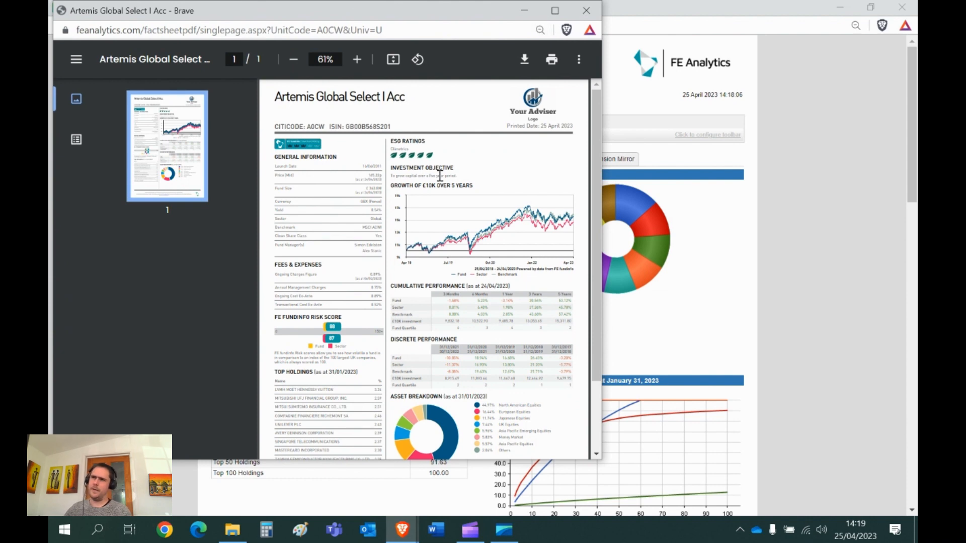
pyautogui.scroll(-3, 440, 175)
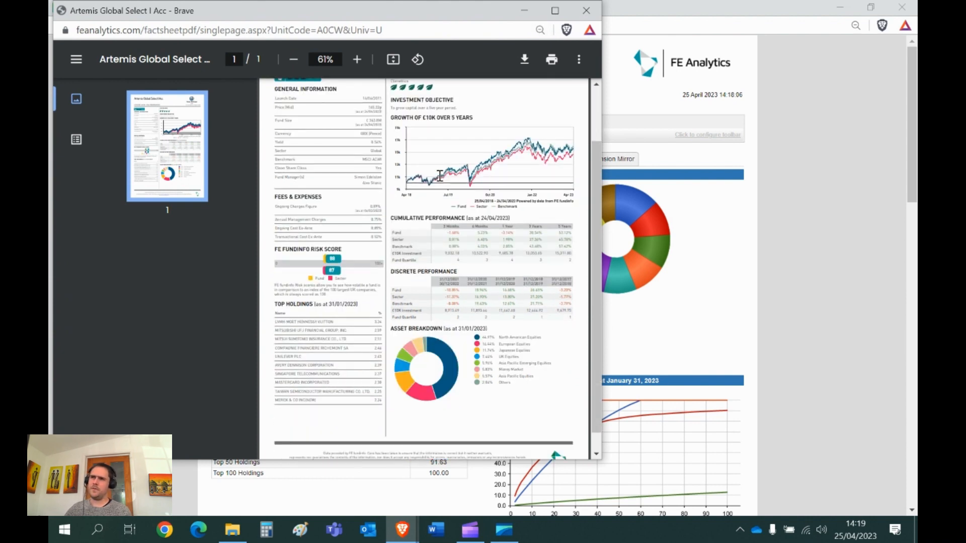
pyautogui.click(591, 15)
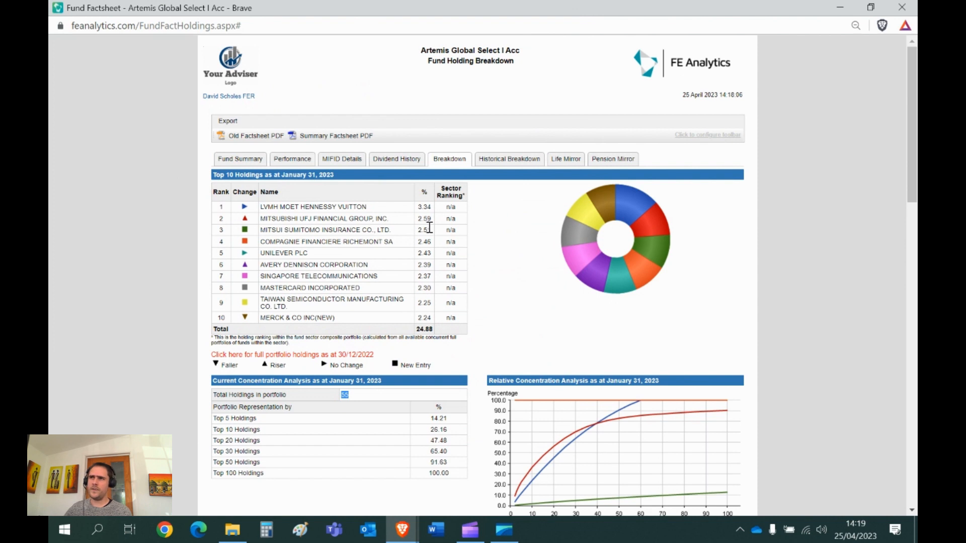
pyautogui.click(228, 121)
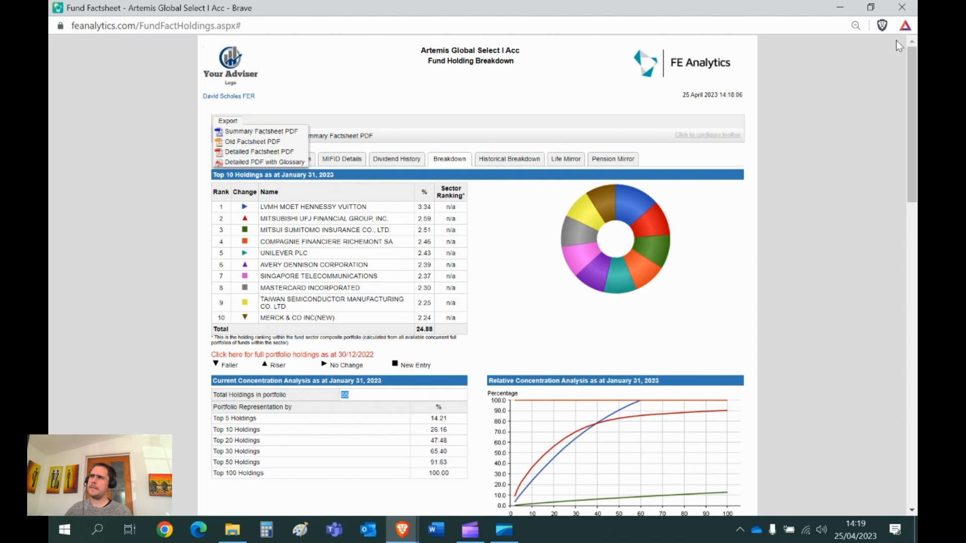
pyautogui.click(901, 7)
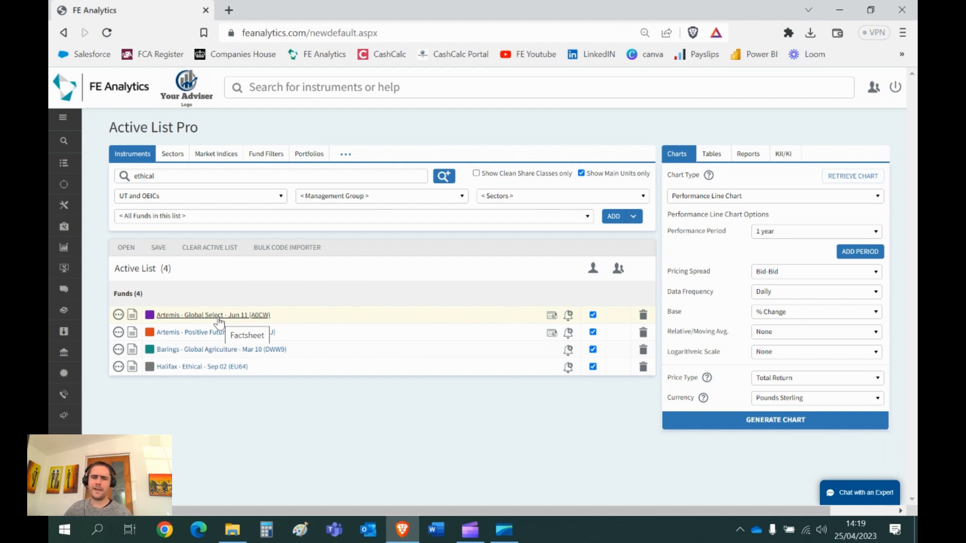
# Add a Mid performance alert to Artemis Global Select for a price rise of 15%.
pyautogui.click(568, 316)
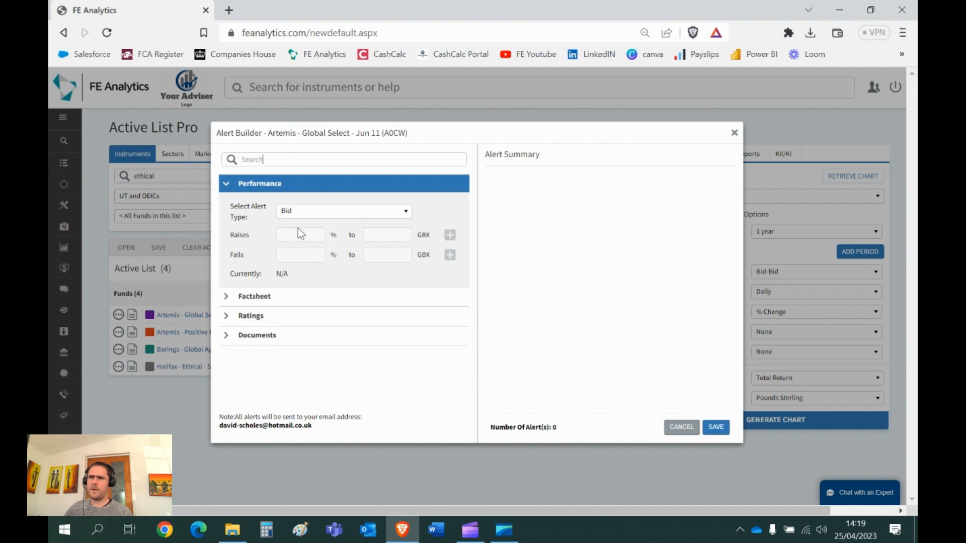
pyautogui.click(305, 215)
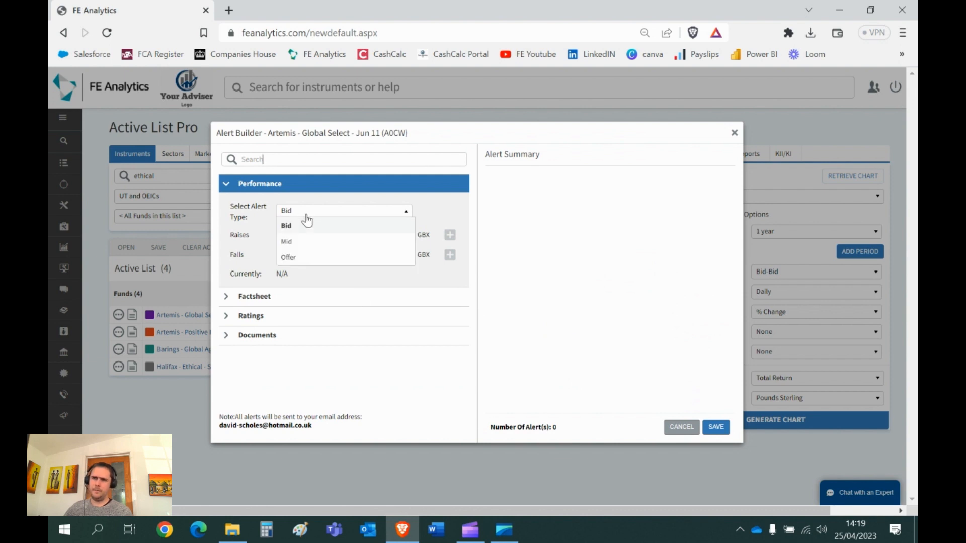
pyautogui.click(304, 242)
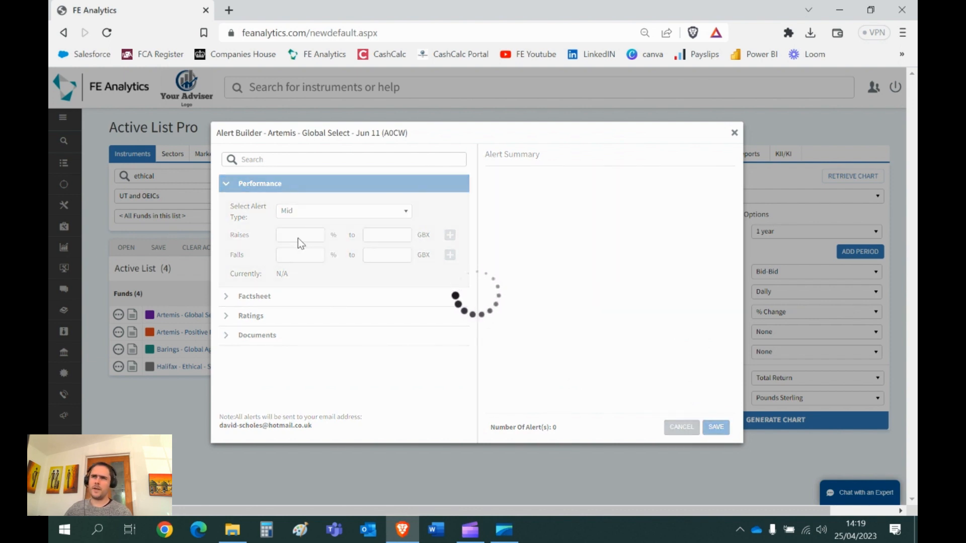
pyautogui.click(298, 238)
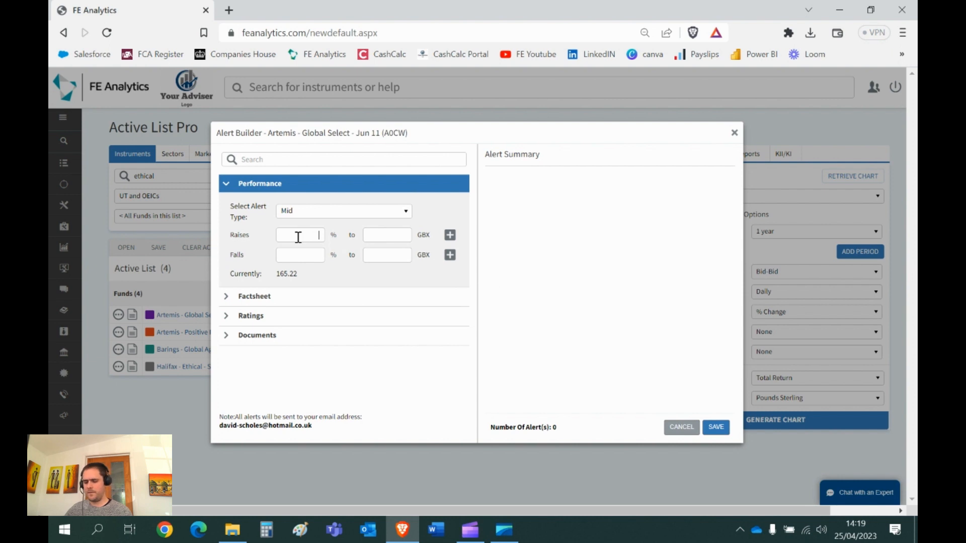
pyautogui.write('15')
pyautogui.click(449, 235)
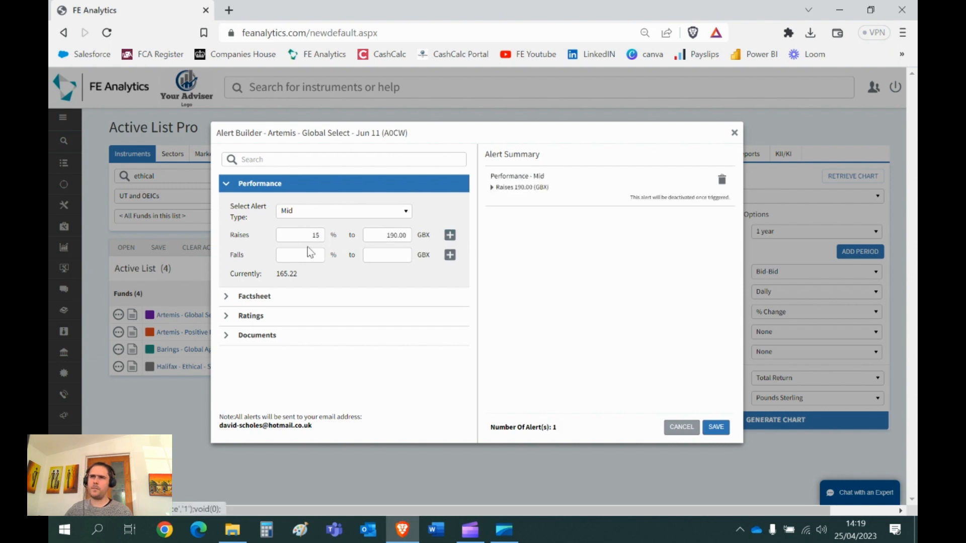
# Add a second Mid performance alert to the fund for a price fall of 15%.
pyautogui.click(305, 251)
pyautogui.write('15')
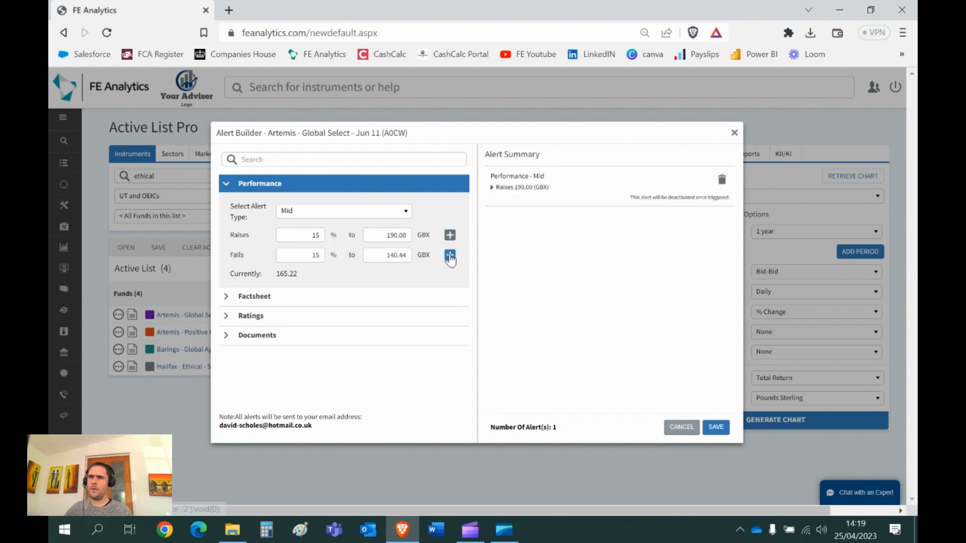
pyautogui.click(450, 255)
# Look through the Factsheet and Ratings alert types and the notification e-mail address, and cancel the alert setup without saving.
pyautogui.click(331, 296)
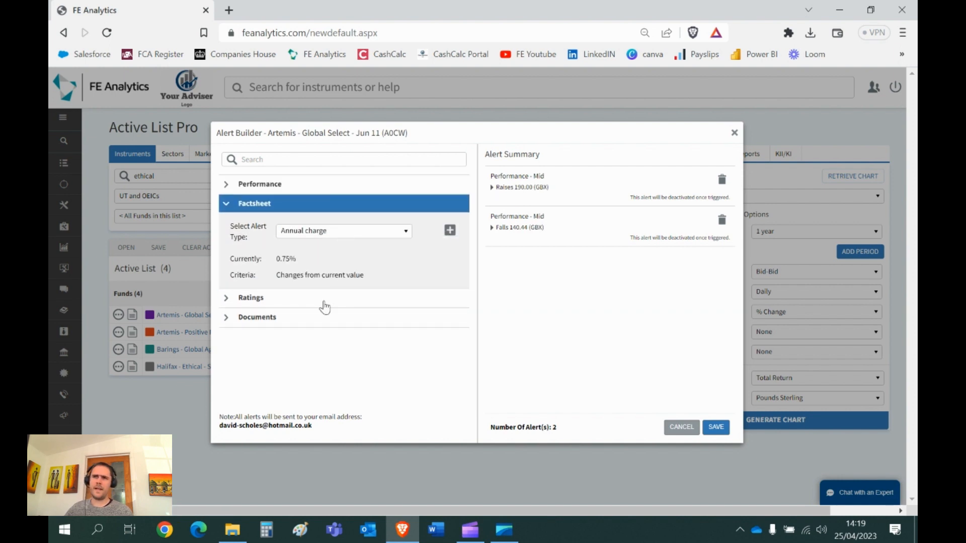
pyautogui.click(324, 300)
pyautogui.click(338, 252)
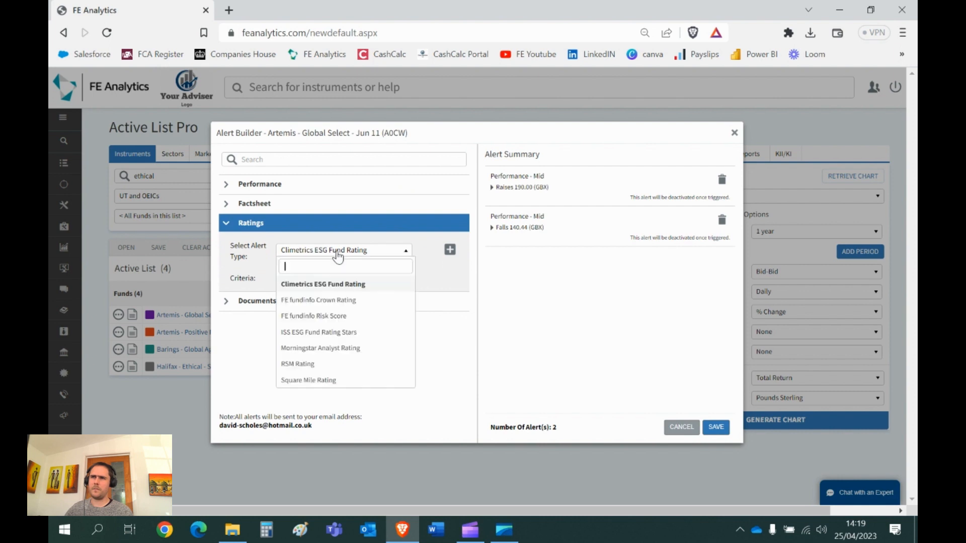
pyautogui.click(248, 337)
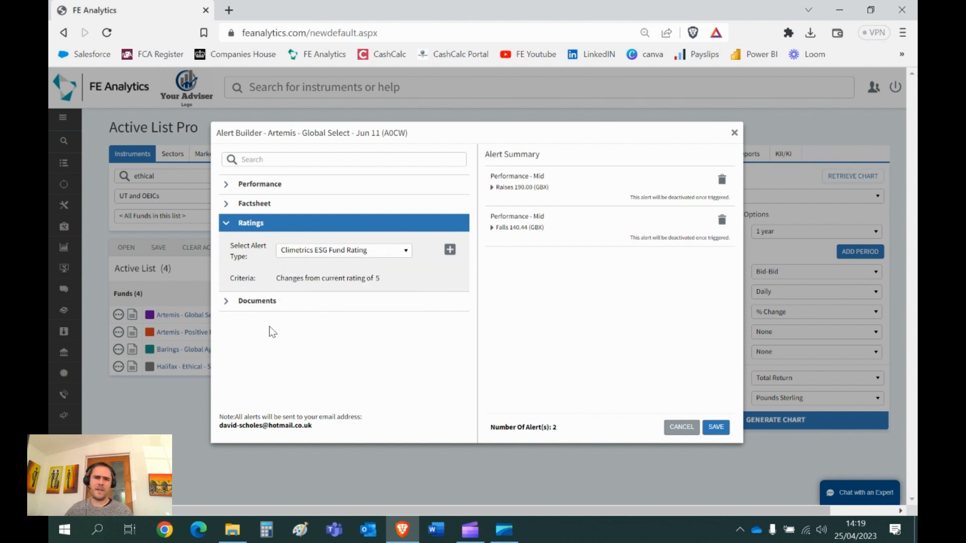
pyautogui.tripleClick(255, 426)
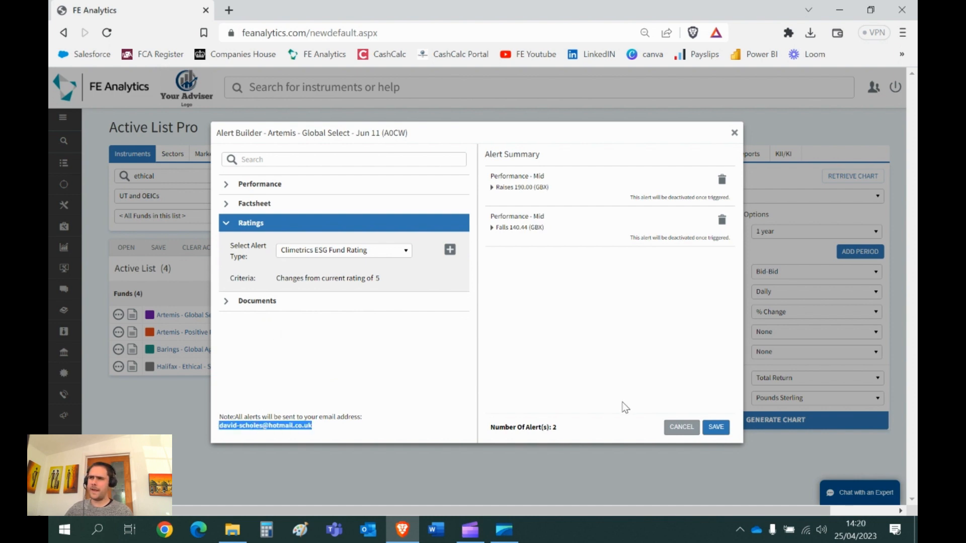
pyautogui.click(674, 430)
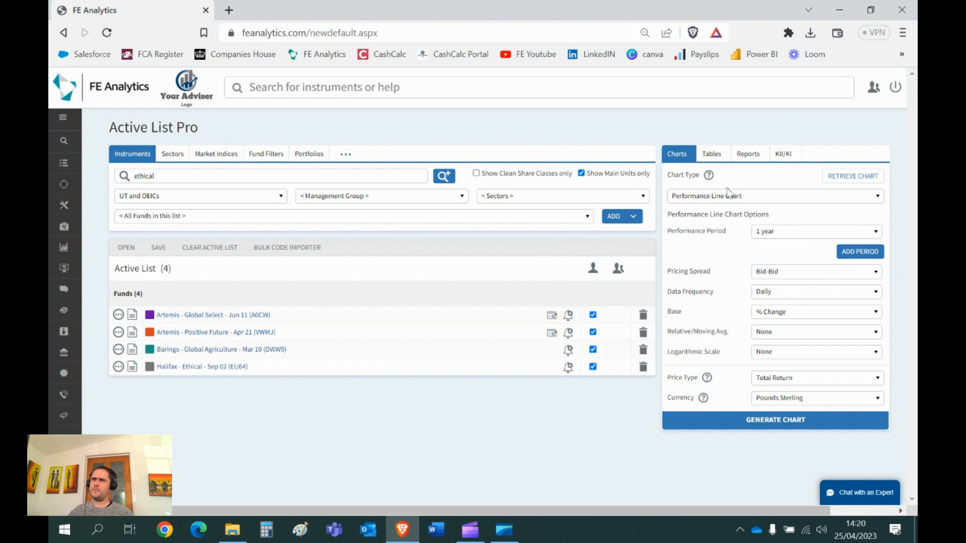
# Generate a Performance Line Chart of the four active-list funds with a performance period of 5 years.
pyautogui.click(792, 234)
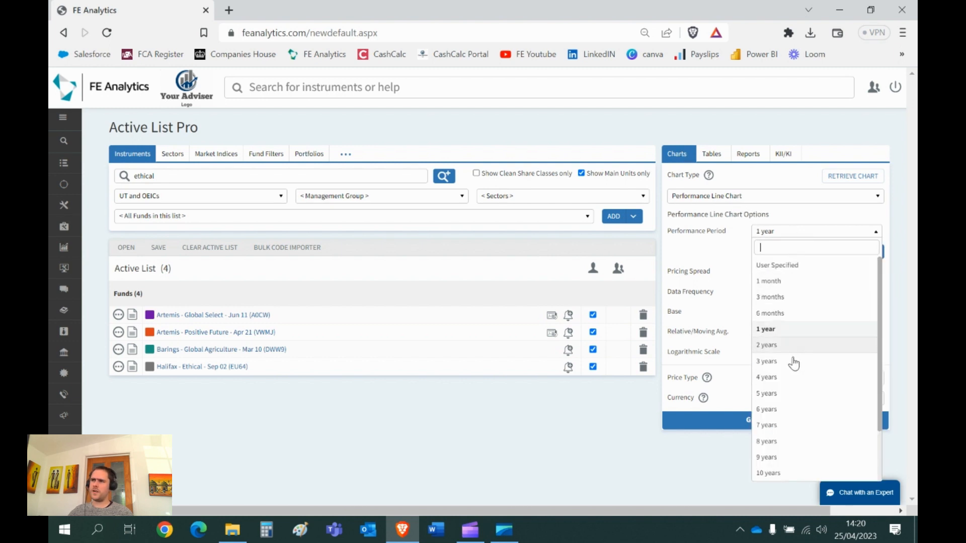
pyautogui.click(790, 393)
pyautogui.click(785, 420)
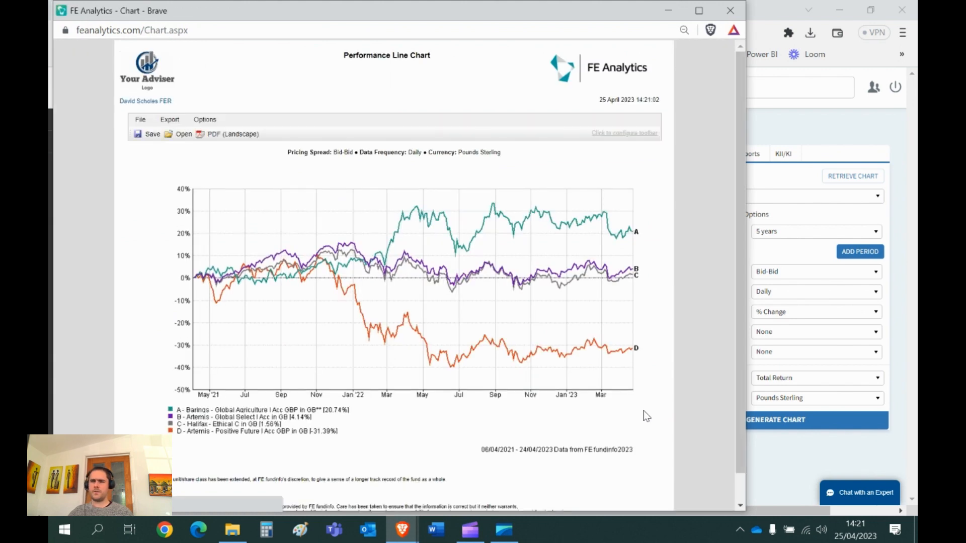
# Close the performance chart and look through the available performance periods, base options and chart types.
pyautogui.click(729, 11)
pyautogui.click(780, 233)
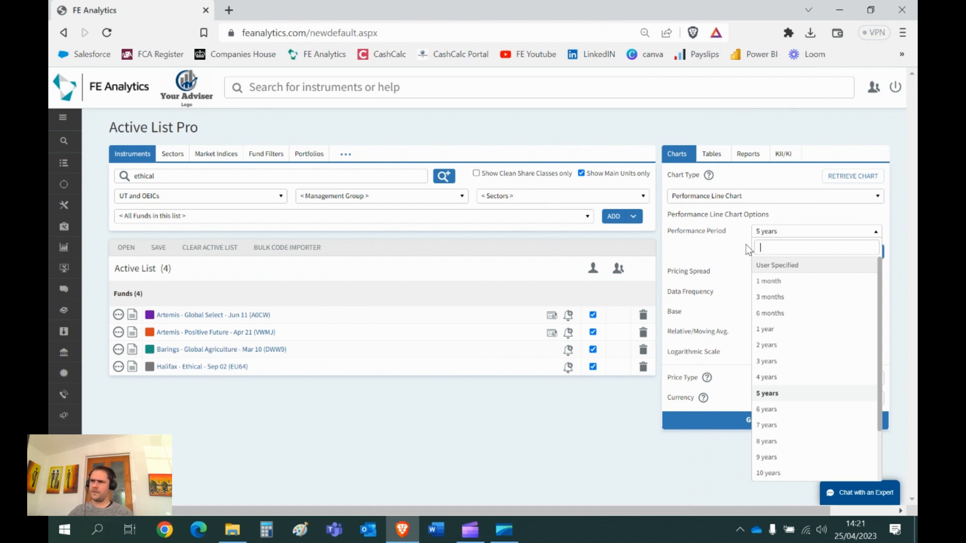
pyautogui.click(731, 239)
pyautogui.doubleClick(674, 312)
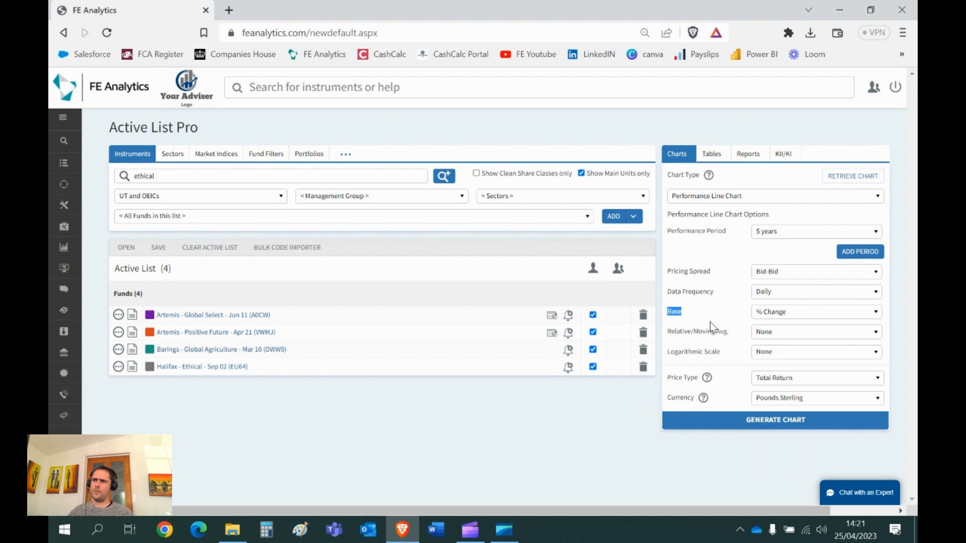
pyautogui.click(772, 316)
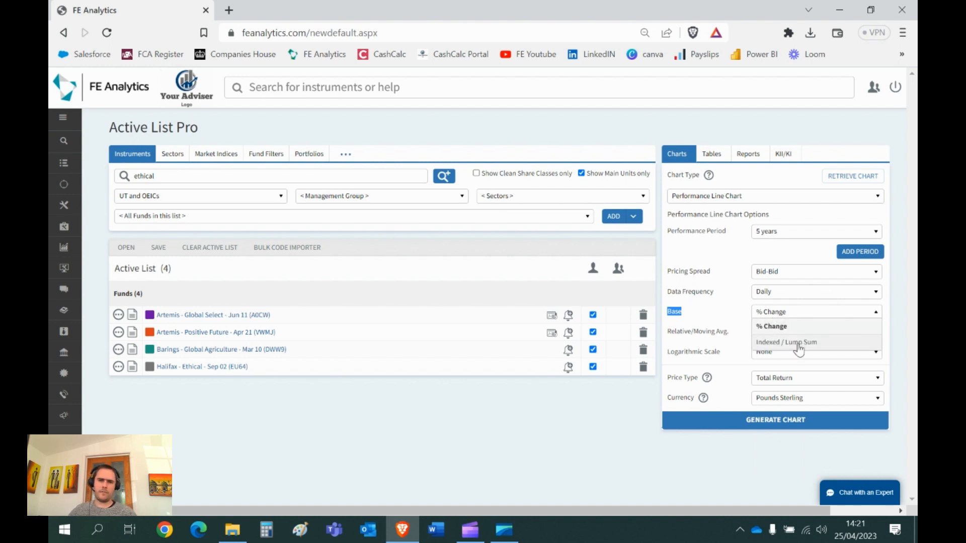
pyautogui.click(709, 306)
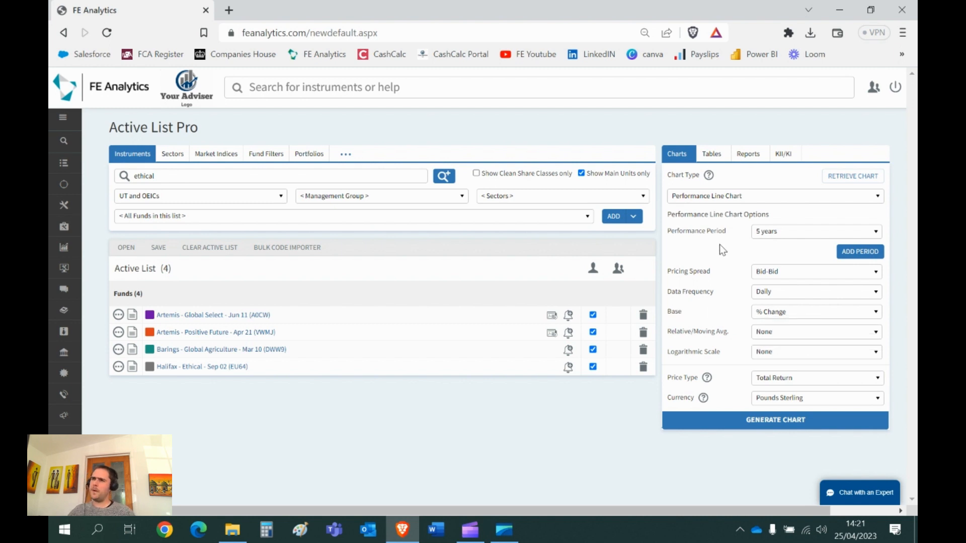
pyautogui.click(701, 198)
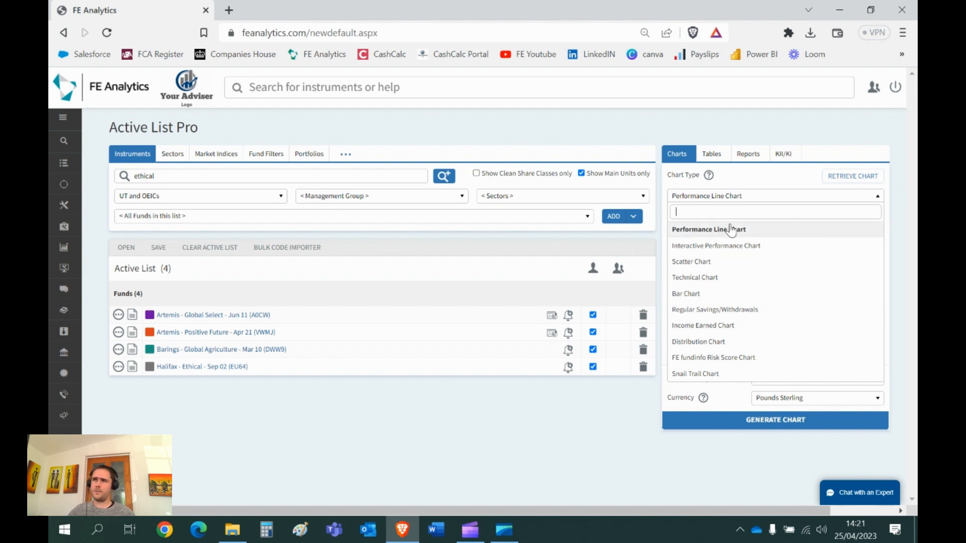
# Generate a Fund Comparison report for the four funds in the active list.
pyautogui.click(750, 156)
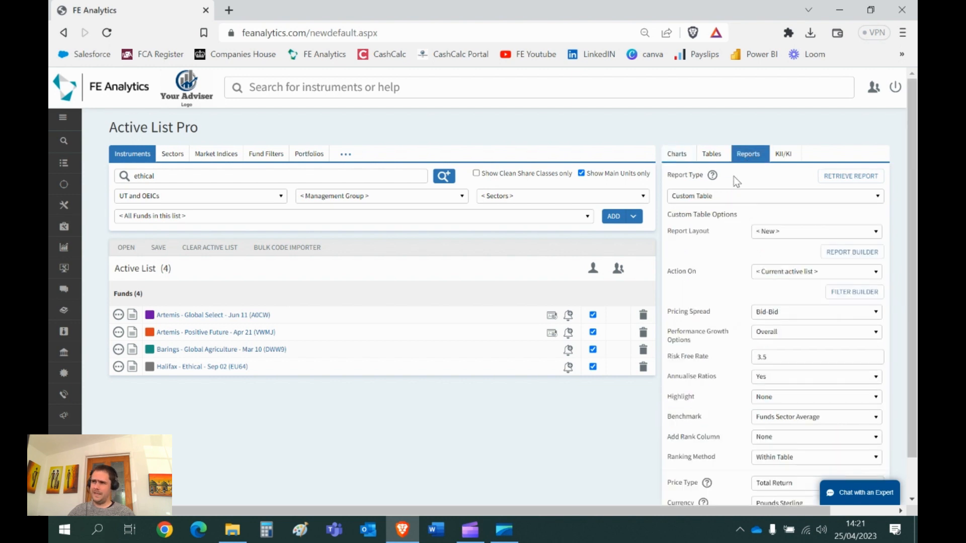
pyautogui.click(723, 197)
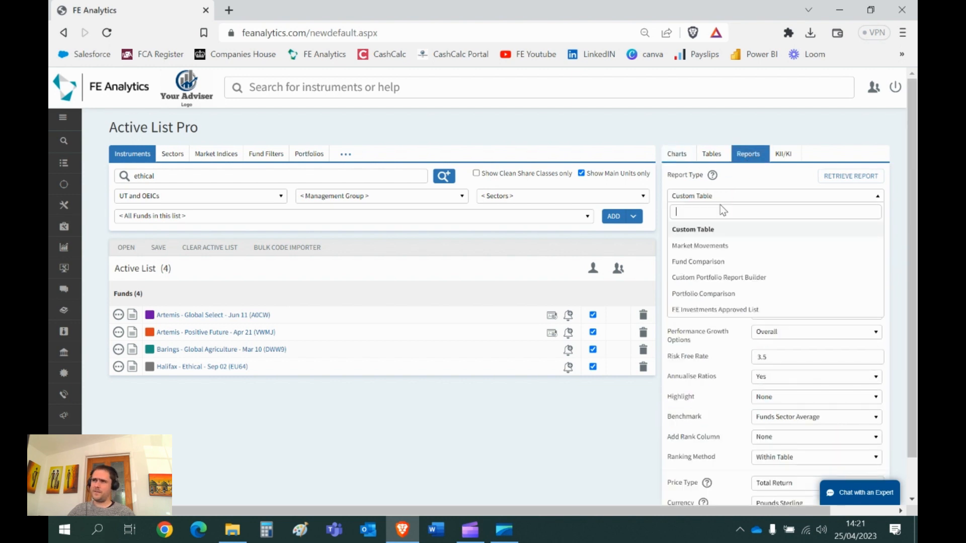
pyautogui.click(707, 263)
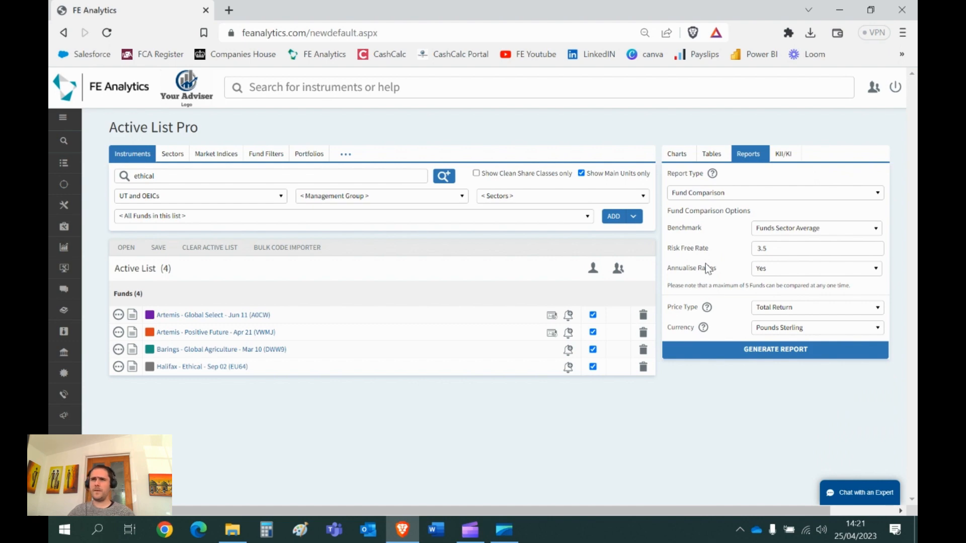
pyautogui.click(780, 349)
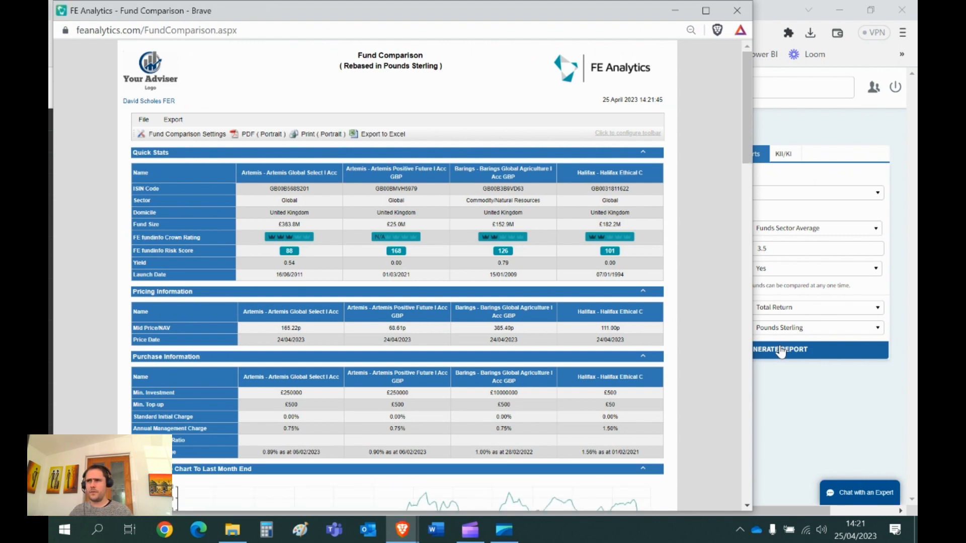
# Enlarge the Fund Comparison report, examine it from the quick stats through performance and weightings to the correlation table, and close it.
pyautogui.click(706, 10)
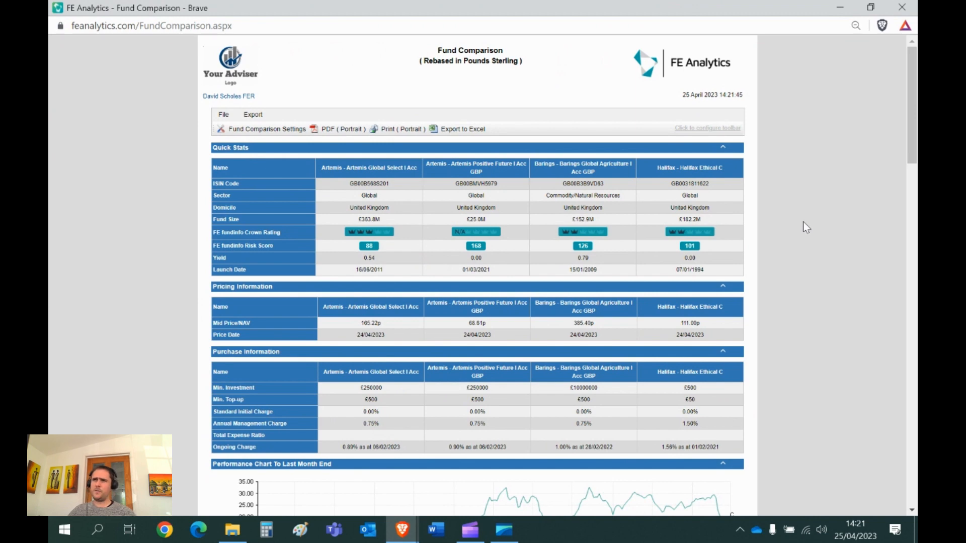
pyautogui.scroll(-3, 804, 223)
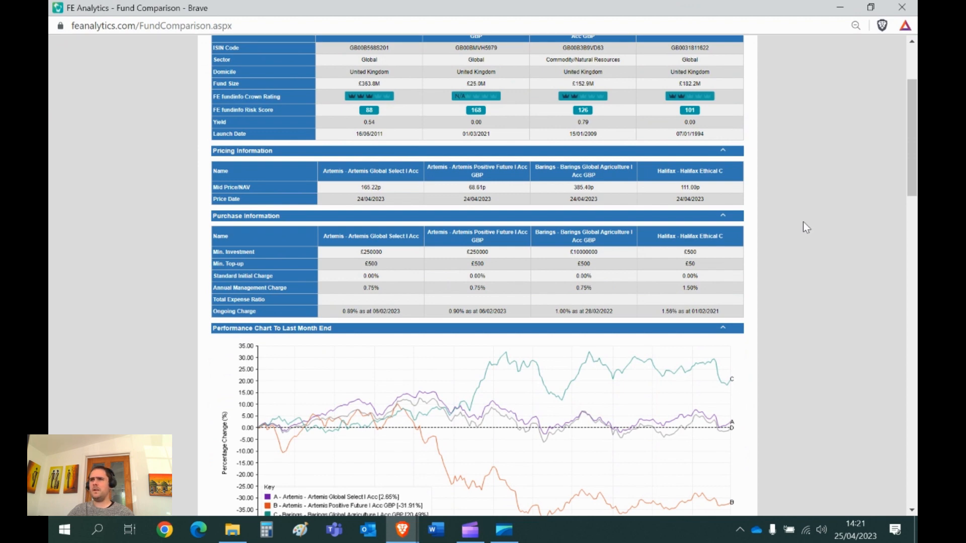
pyautogui.scroll(-1, 803, 222)
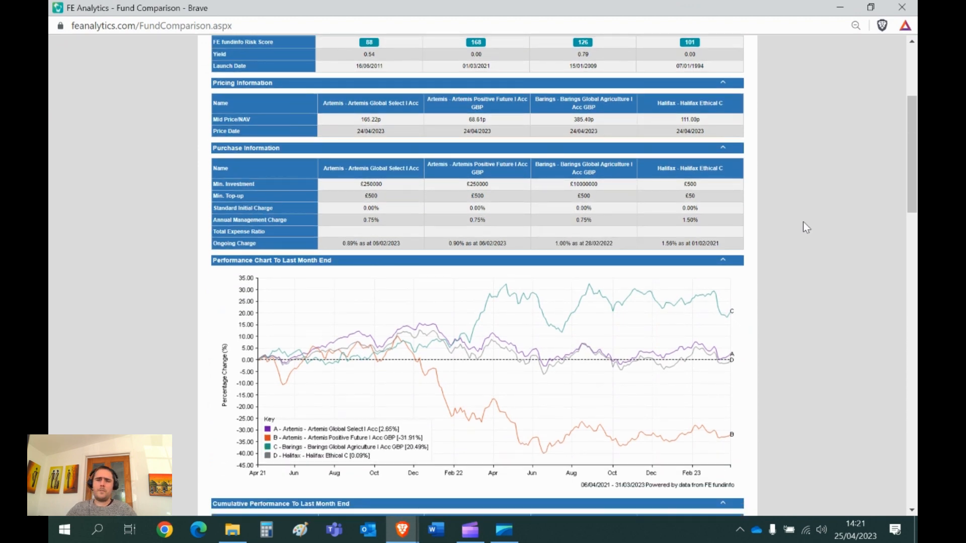
pyautogui.scroll(-2, 803, 221)
pyautogui.scroll(-9, 802, 221)
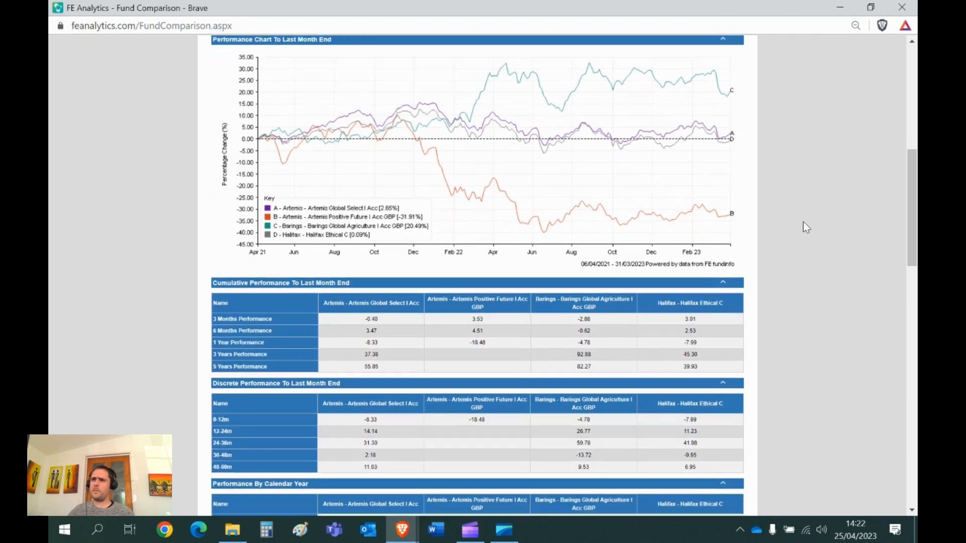
pyautogui.scroll(-4, 803, 227)
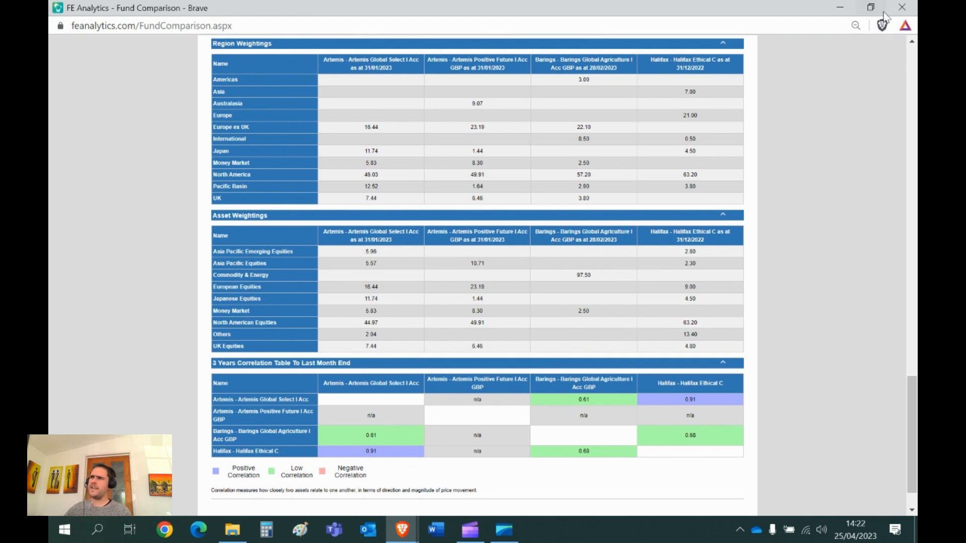
pyautogui.click(902, 7)
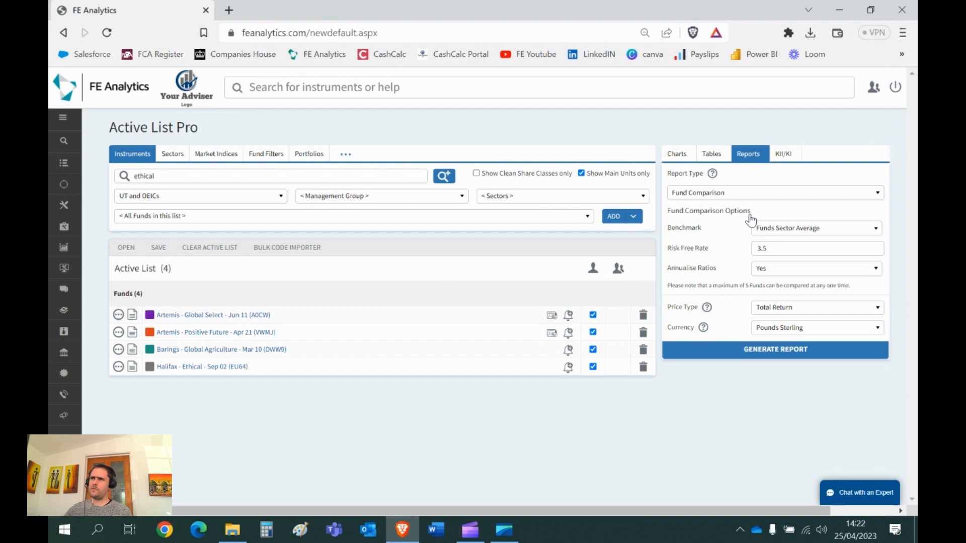
# Generate a Performance Table of the four active-list funds with the Standard performance period.
pyautogui.click(711, 158)
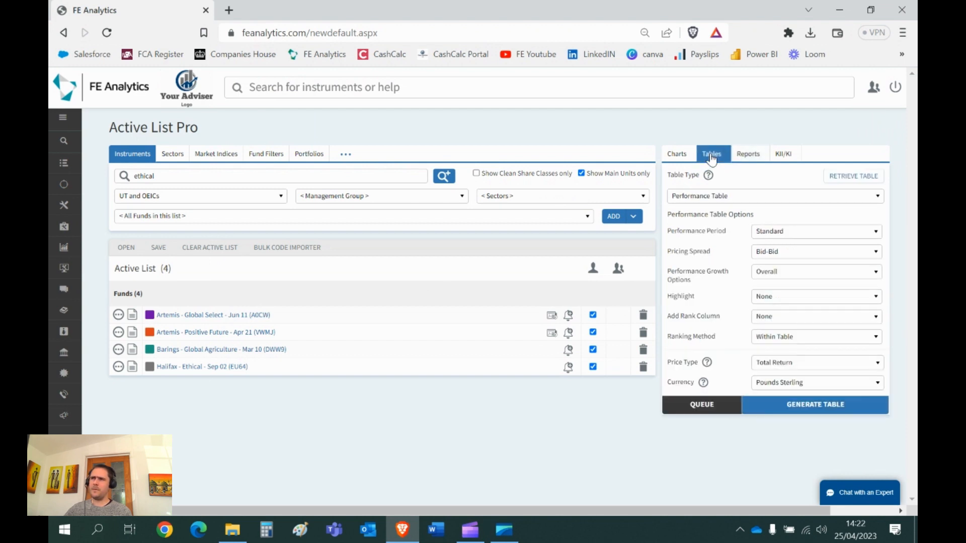
pyautogui.click(711, 199)
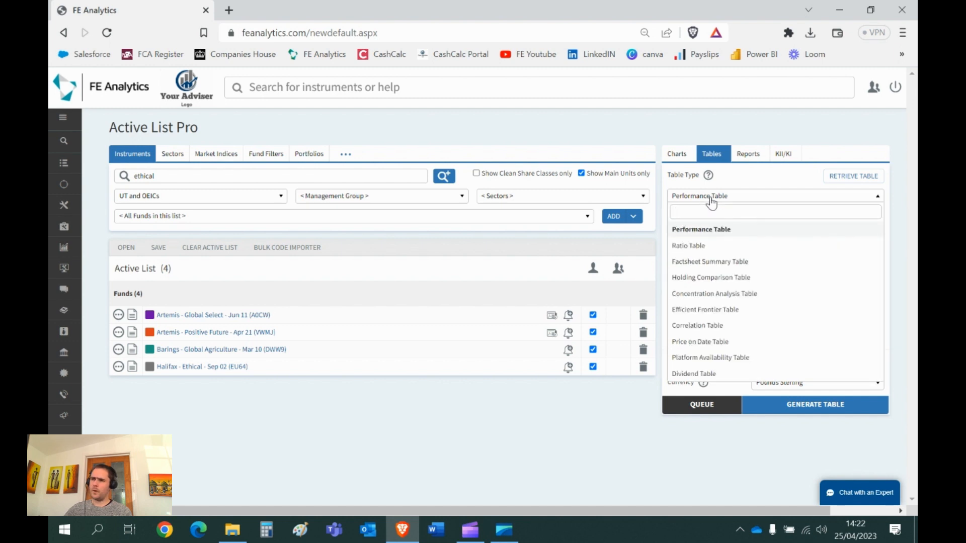
pyautogui.click(712, 233)
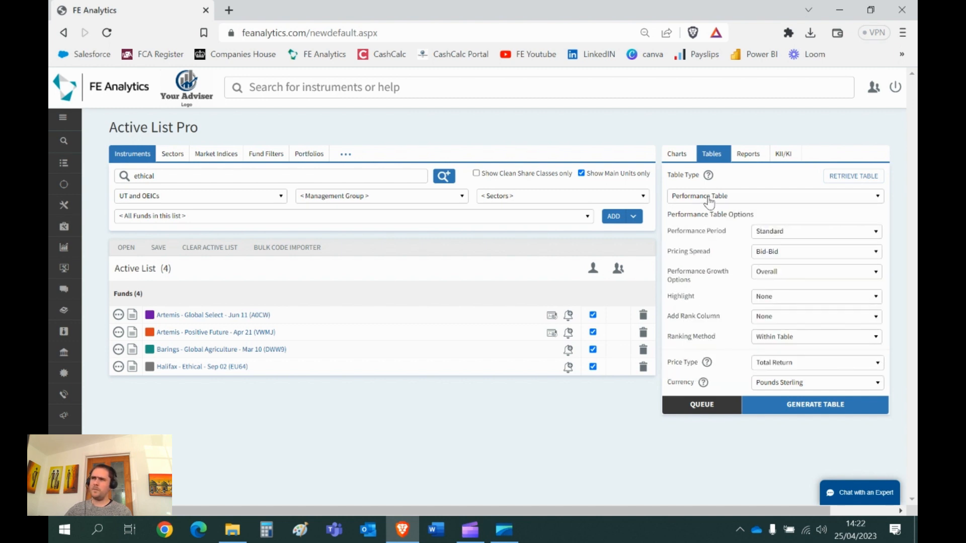
pyautogui.click(802, 411)
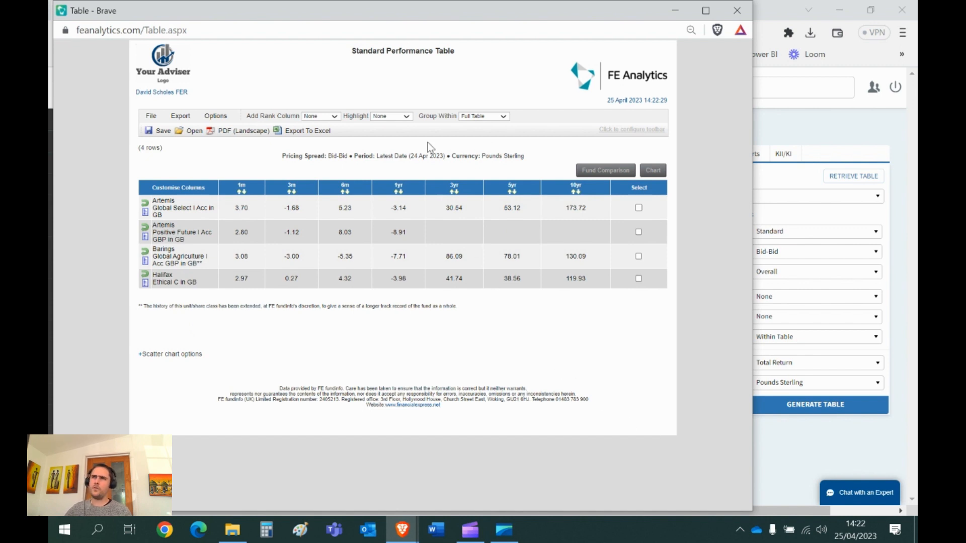
# Highlight the quartiles in the Standard Performance Table of the four funds and close the table.
pyautogui.click(405, 119)
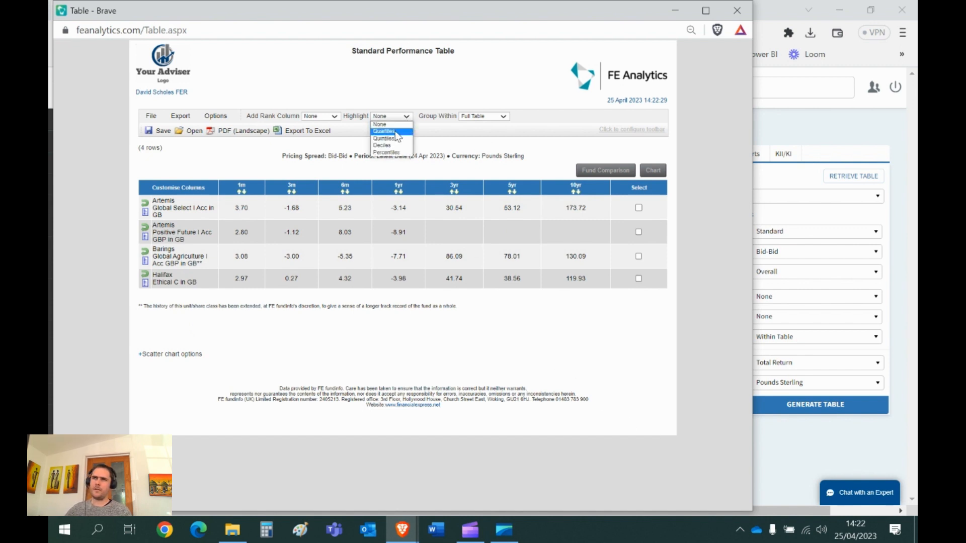
pyautogui.click(395, 131)
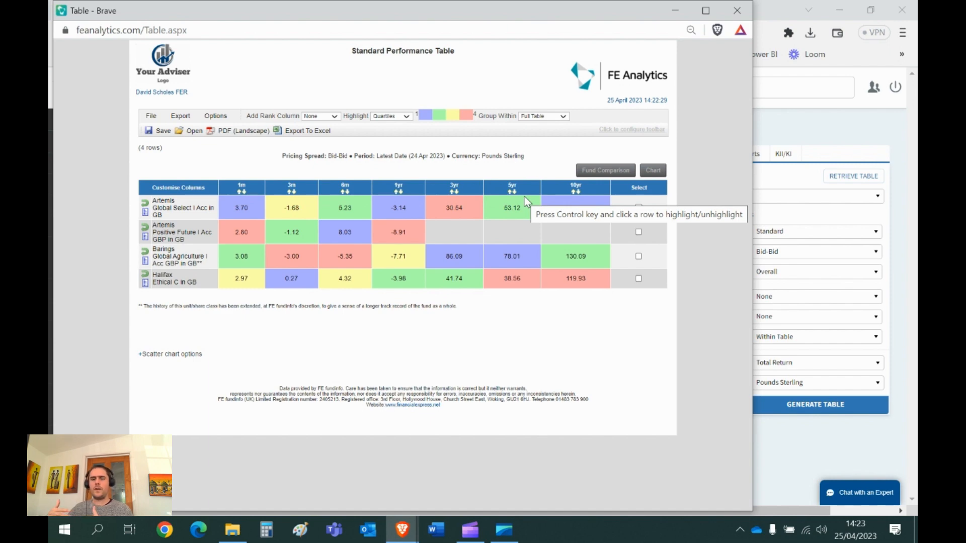
pyautogui.click(752, 15)
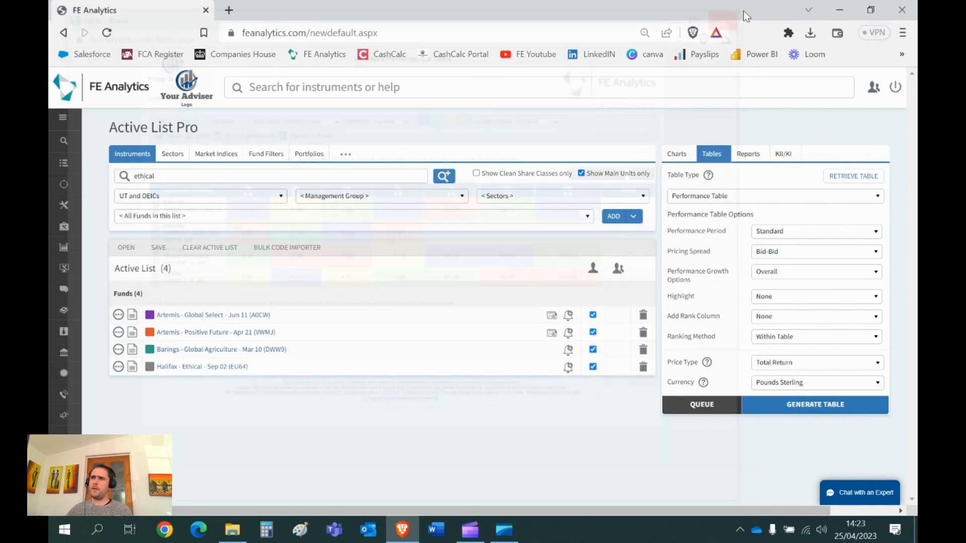
# Set the ranking method to Full Sector and generate the Performance Table again.
pyautogui.tripleClick(683, 342)
pyautogui.click(790, 346)
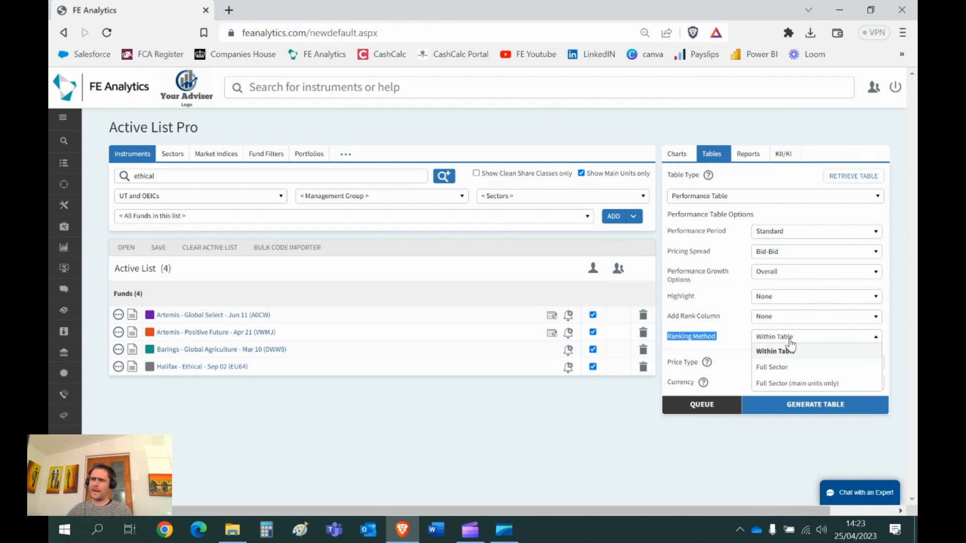
pyautogui.click(772, 370)
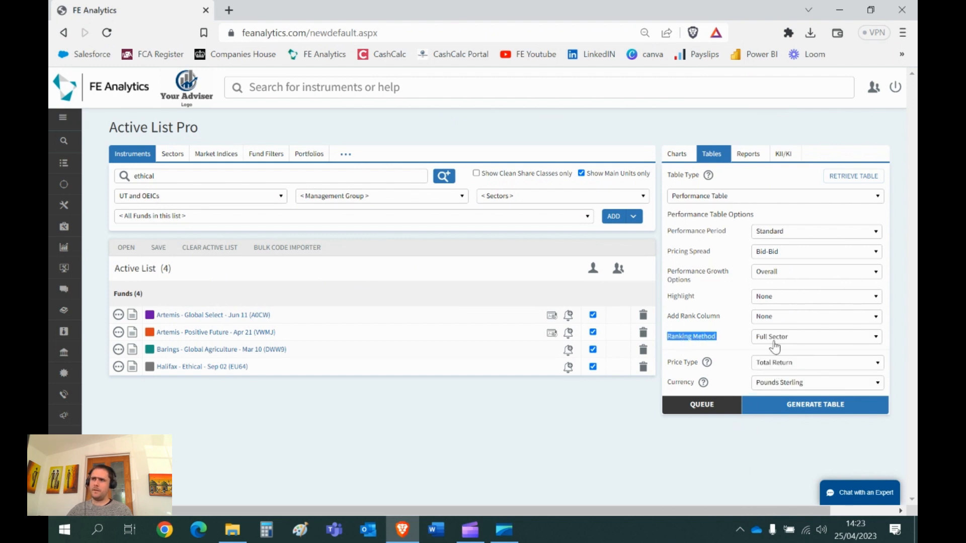
pyautogui.click(786, 405)
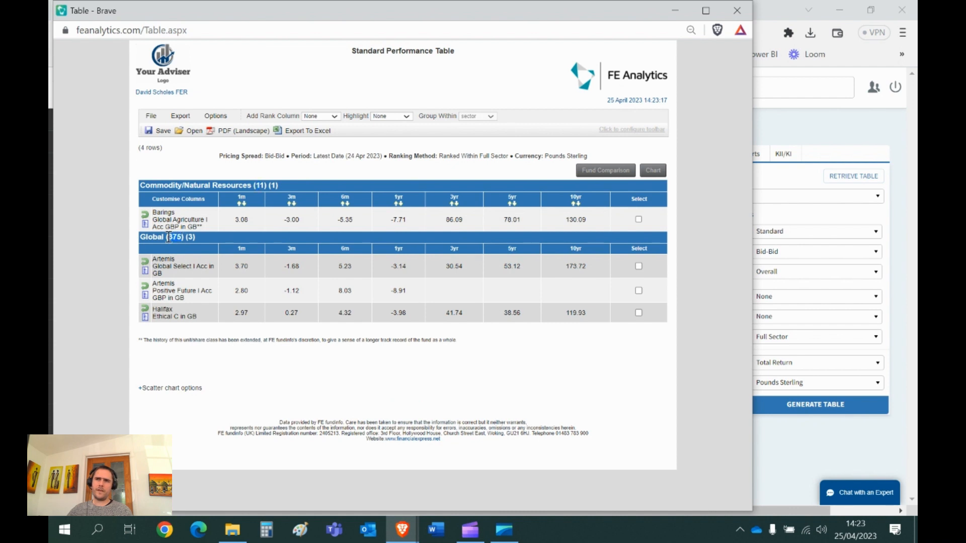
# Highlight the quartiles in the performance table ranked within the full sector and close the table.
pyautogui.click(390, 116)
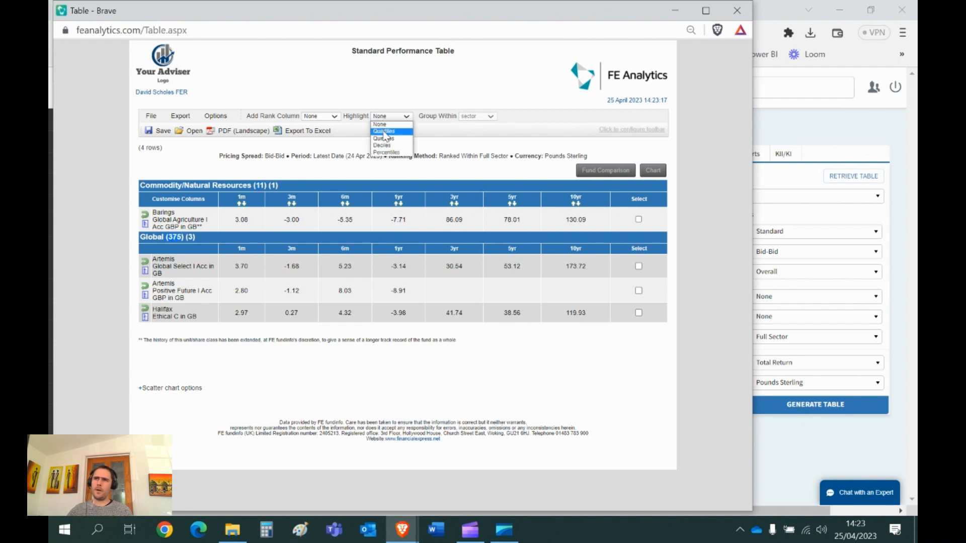
pyautogui.click(388, 129)
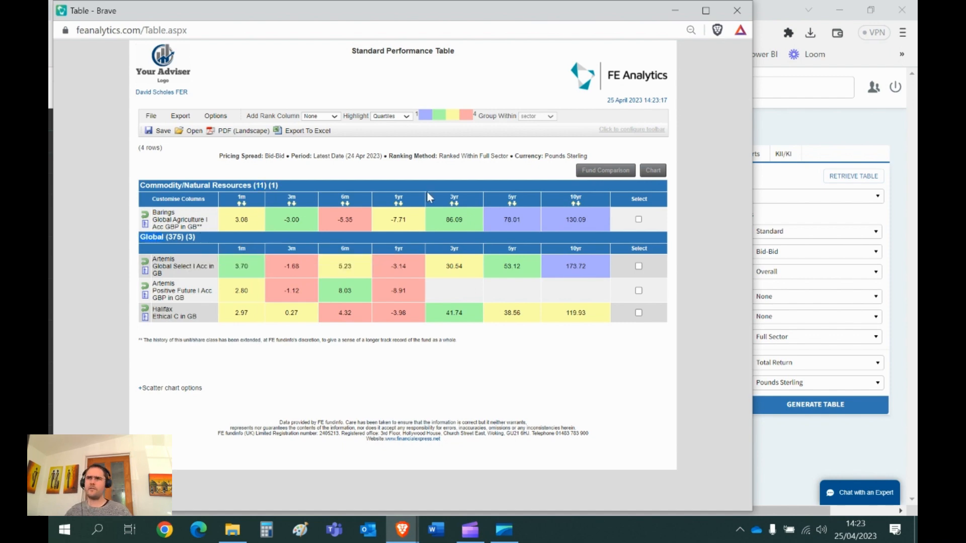
pyautogui.click(745, 14)
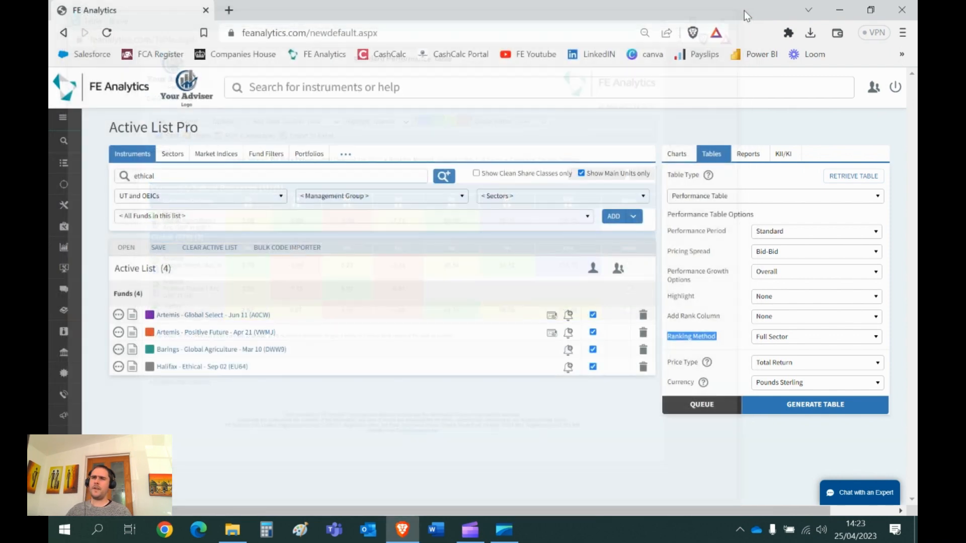
# Remove all four funds from the active list.
pyautogui.click(643, 316)
pyautogui.click(643, 316)
pyautogui.click(643, 316)
pyautogui.click(643, 315)
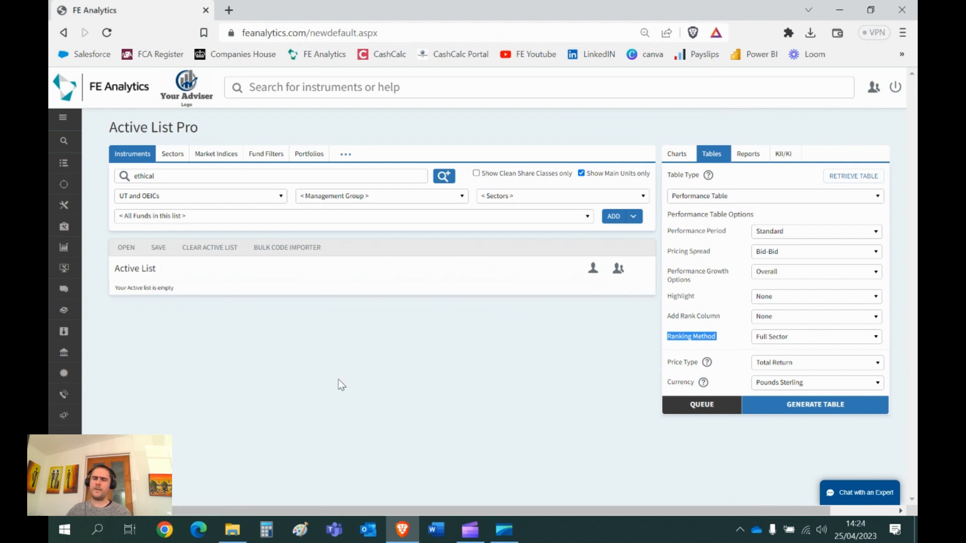
# Add the UT UK All Companies sector from the UT and OEICs universe to the active list and open its factsheet.
pyautogui.click(178, 157)
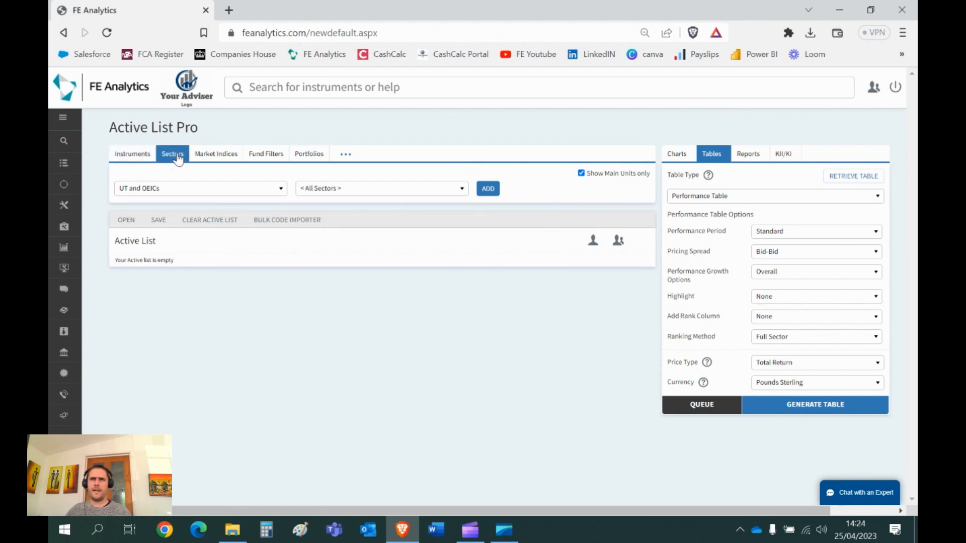
pyautogui.click(317, 190)
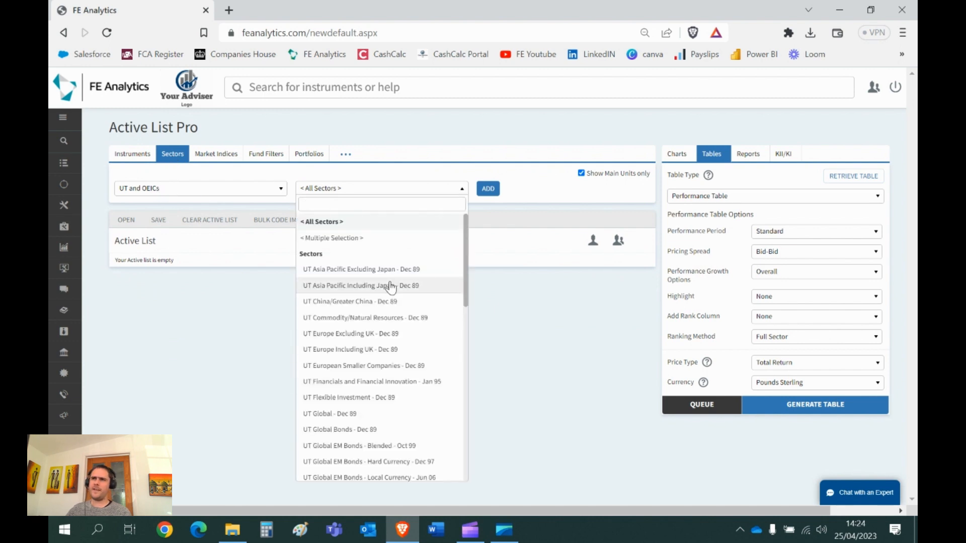
pyautogui.scroll(-5, 390, 284)
pyautogui.scroll(-4, 391, 286)
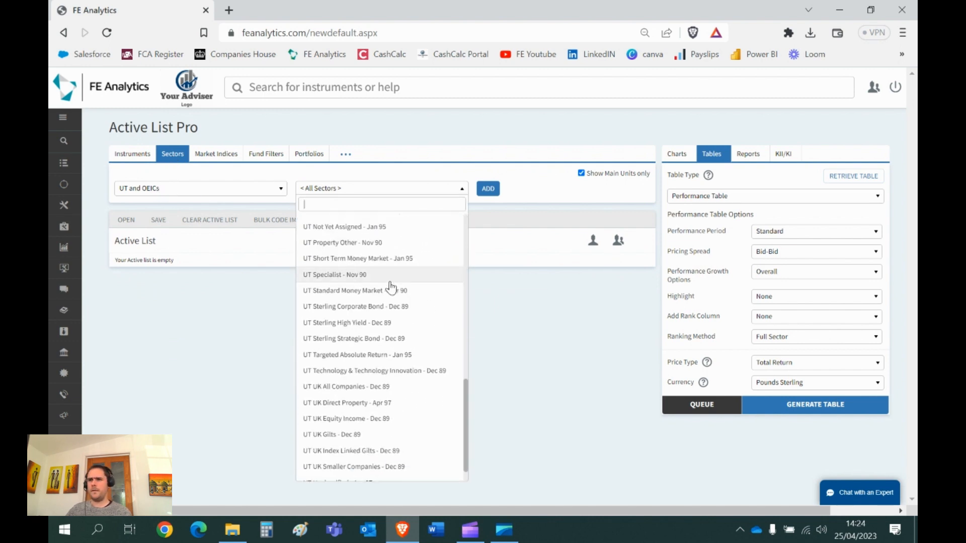
pyautogui.click(363, 386)
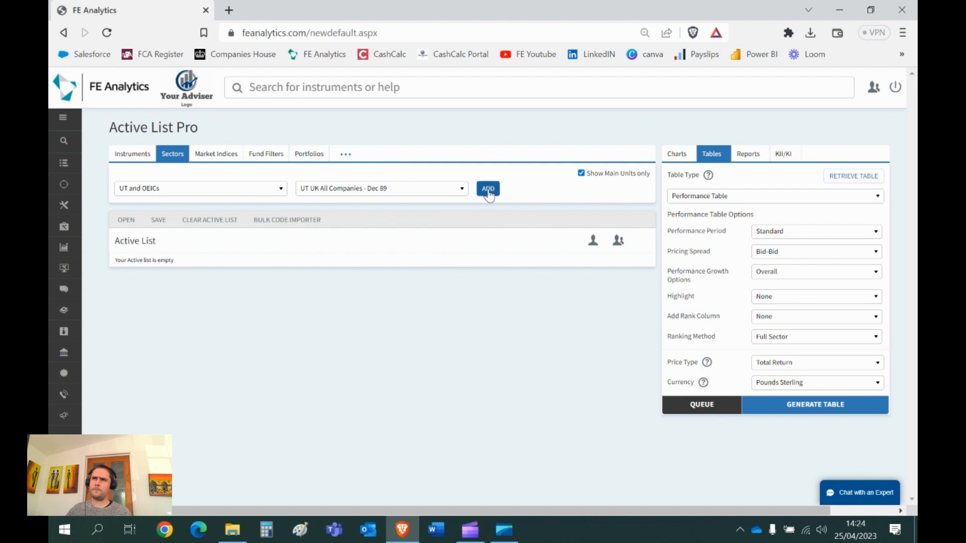
pyautogui.click(488, 189)
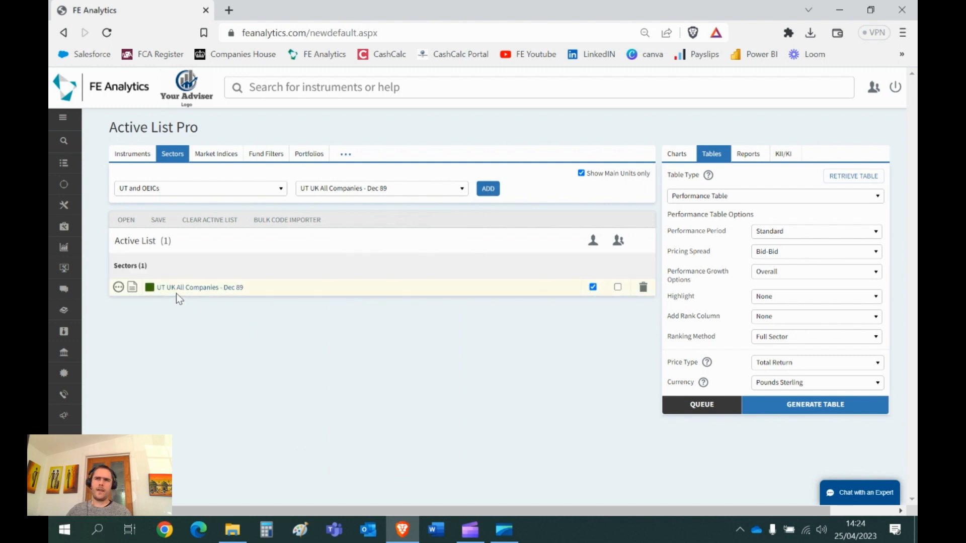
pyautogui.click(132, 288)
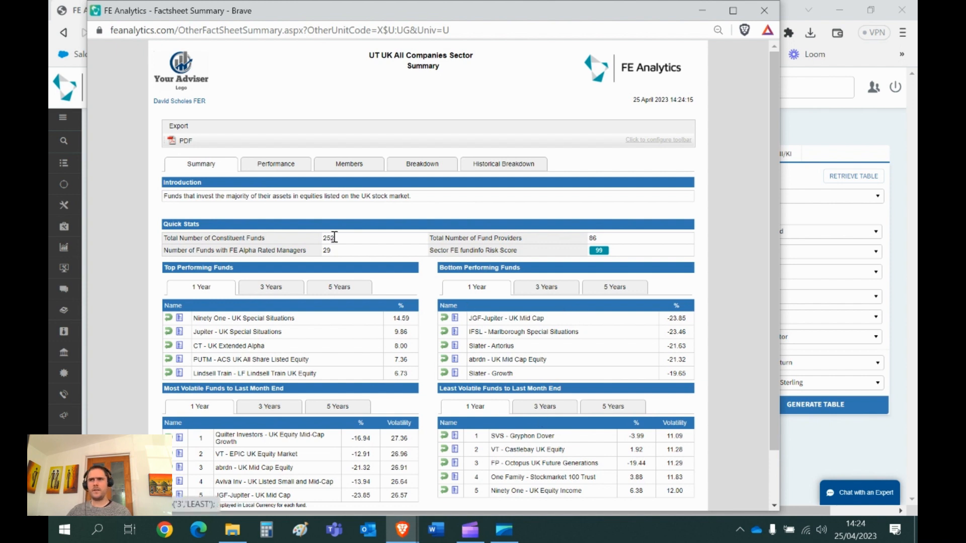
# Examine the summary quick stats and the member funds in the UT UK All Companies sector factsheet, and close it.
pyautogui.moveTo(331, 240); pyautogui.dragTo(322, 244)
pyautogui.click(346, 255)
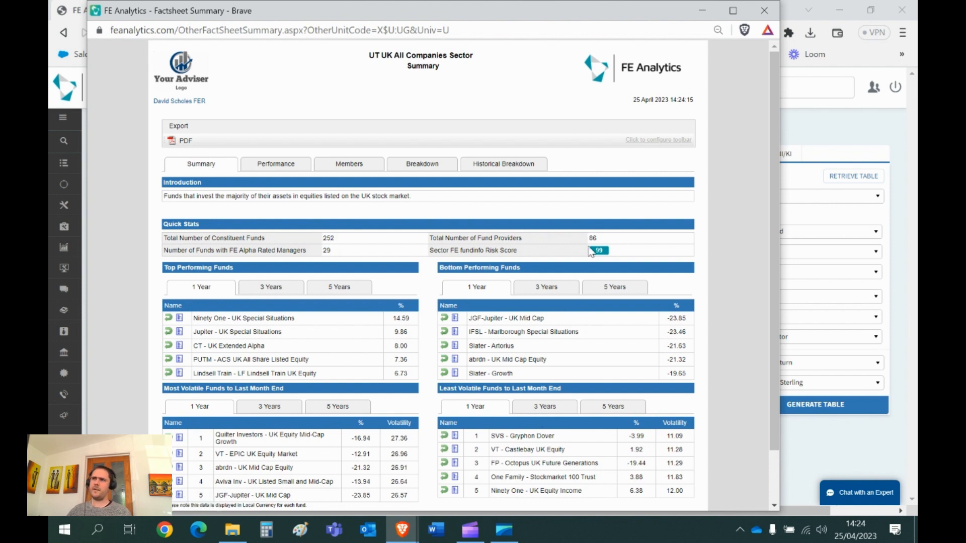
pyautogui.click(346, 167)
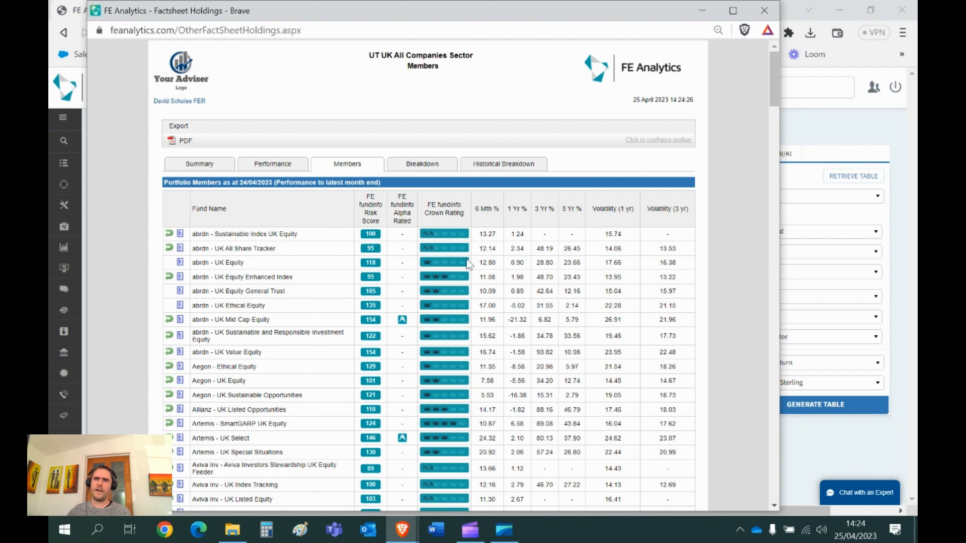
pyautogui.click(764, 11)
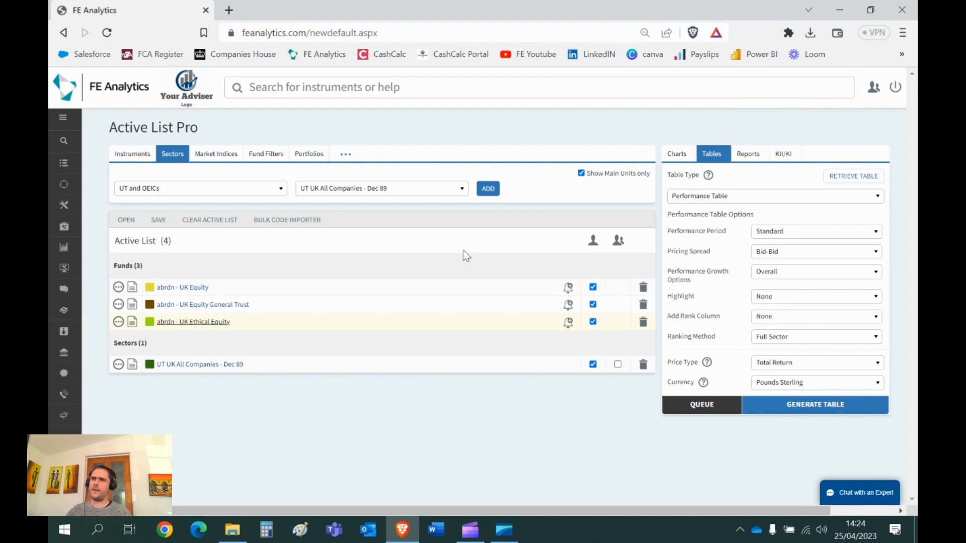
# Remove the abrdn UK Equity, UK Equity General Trust and UK Ethical Equity funds from the active list.
pyautogui.click(643, 287)
pyautogui.click(643, 287)
pyautogui.click(643, 287)
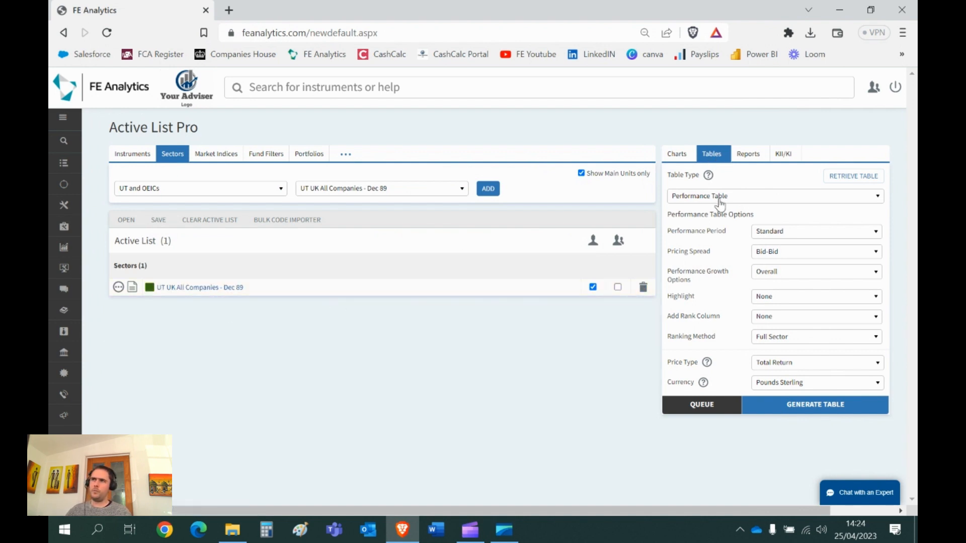
# Set the ranking method to Within Table, generate the Performance Table for the sector average and close it.
pyautogui.click(806, 339)
pyautogui.click(795, 352)
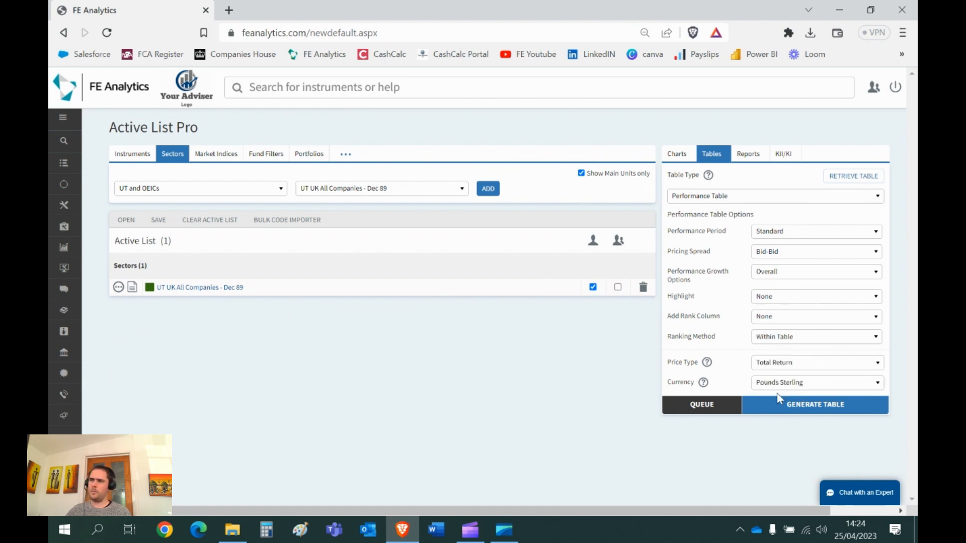
pyautogui.click(812, 407)
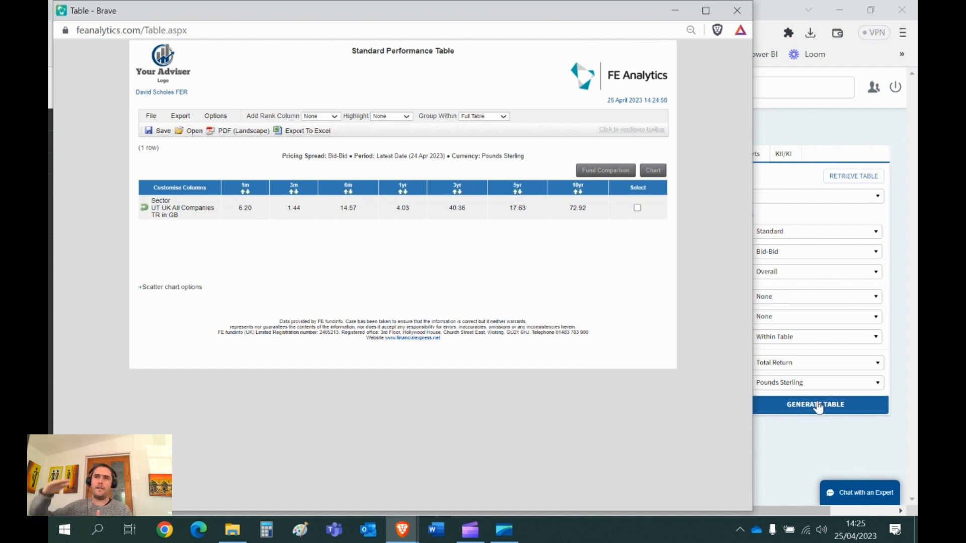
pyautogui.click(737, 10)
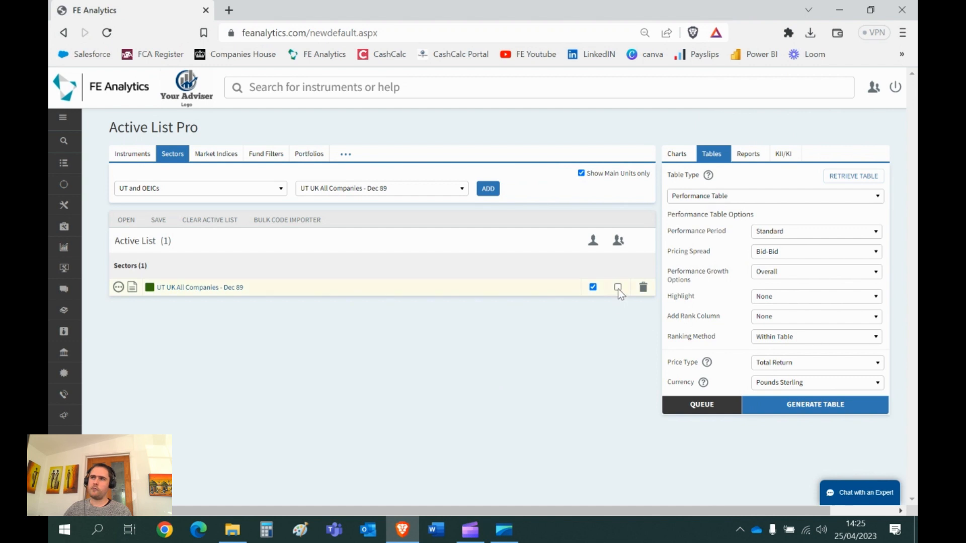
# Switch the UT UK All Companies sector to its constituent funds and generate a Performance Table in a maximized window.
pyautogui.click(619, 289)
pyautogui.click(798, 406)
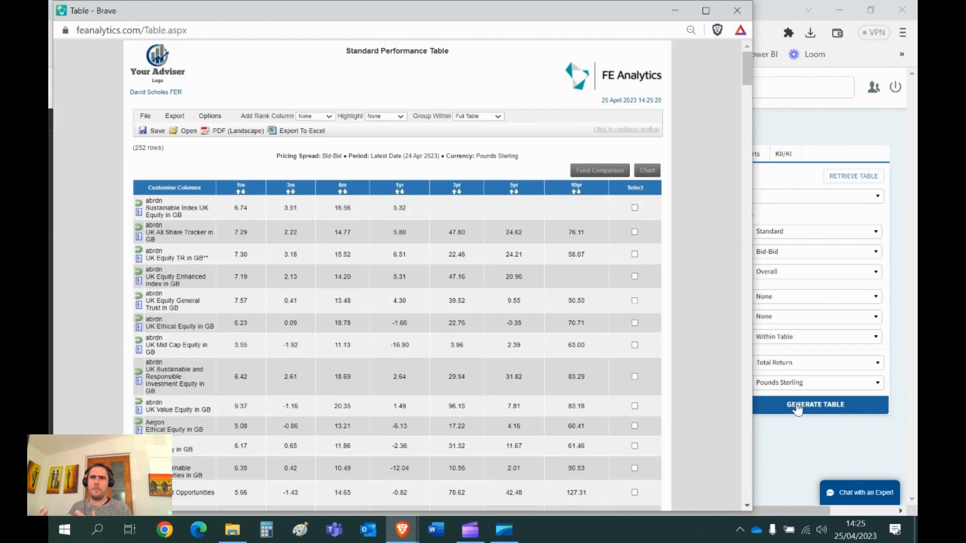
pyautogui.click(705, 9)
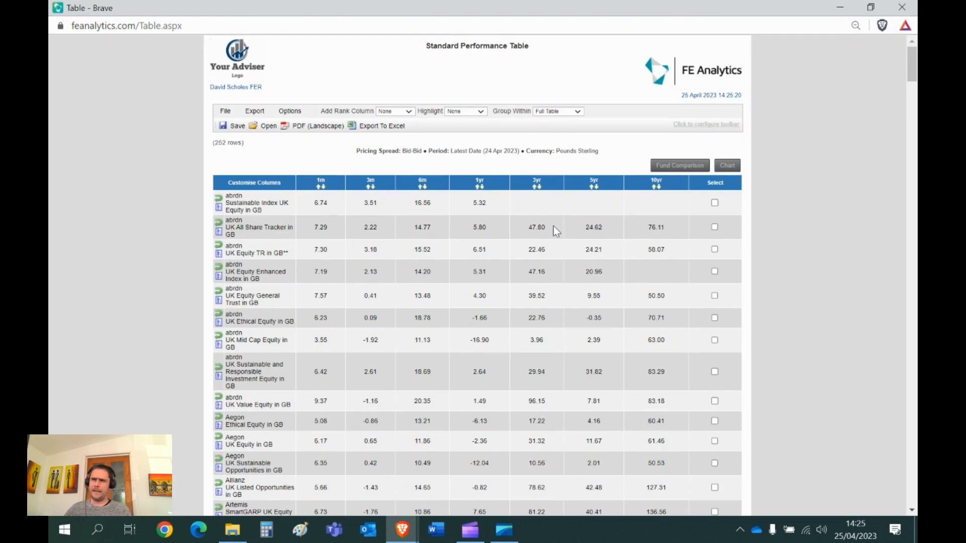
# Sort the performance table by 5-year return from highest to lowest and highlight the quartiles.
pyautogui.click(598, 188)
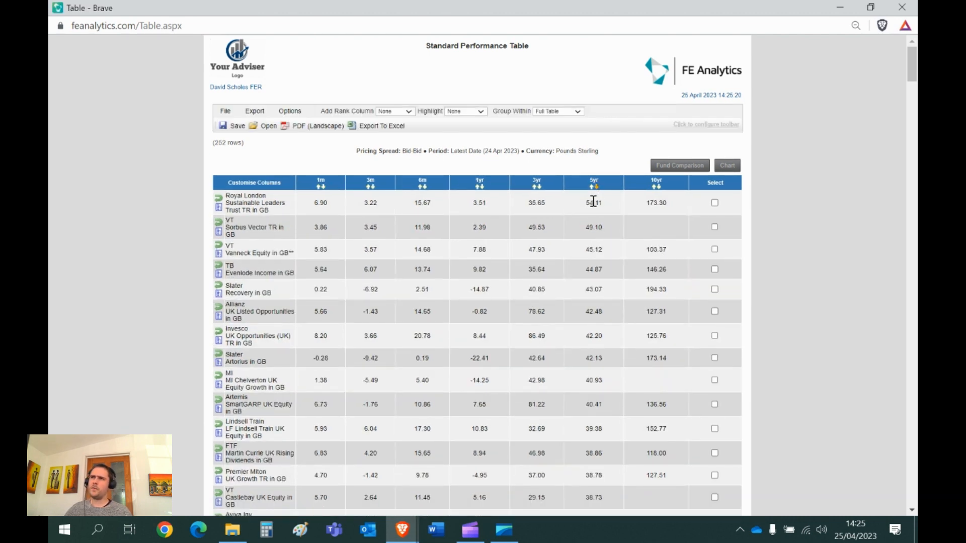
pyautogui.click(471, 113)
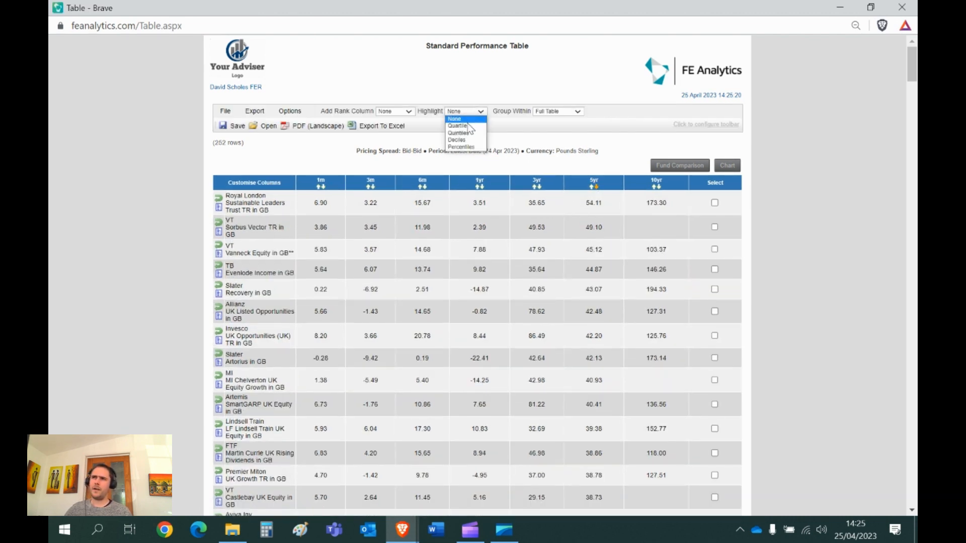
pyautogui.click(466, 125)
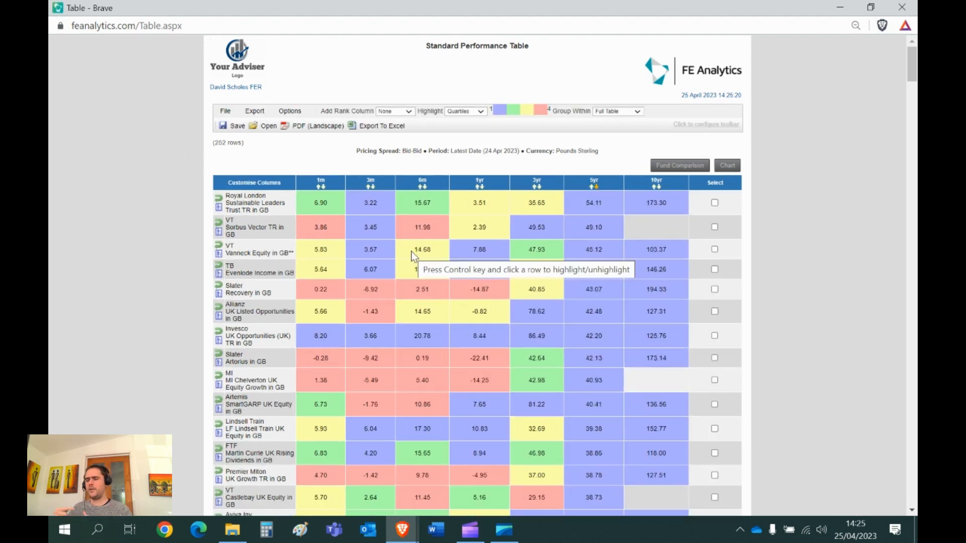
# Compare the Invesco UK Opportunities, Slater Recovery and TB Evenlode Income funds in a Fund Comparison report and close the report.
pyautogui.click(714, 335)
pyautogui.click(714, 289)
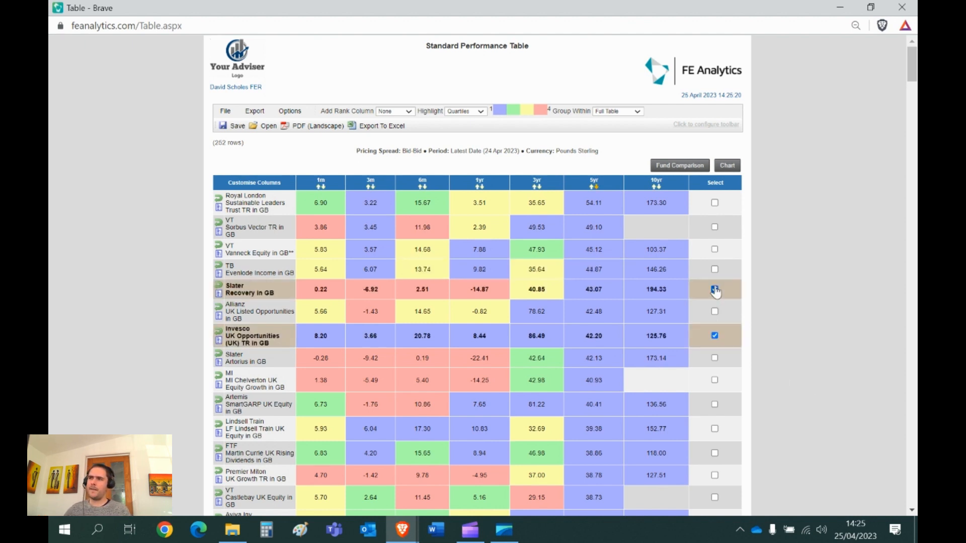
pyautogui.click(714, 269)
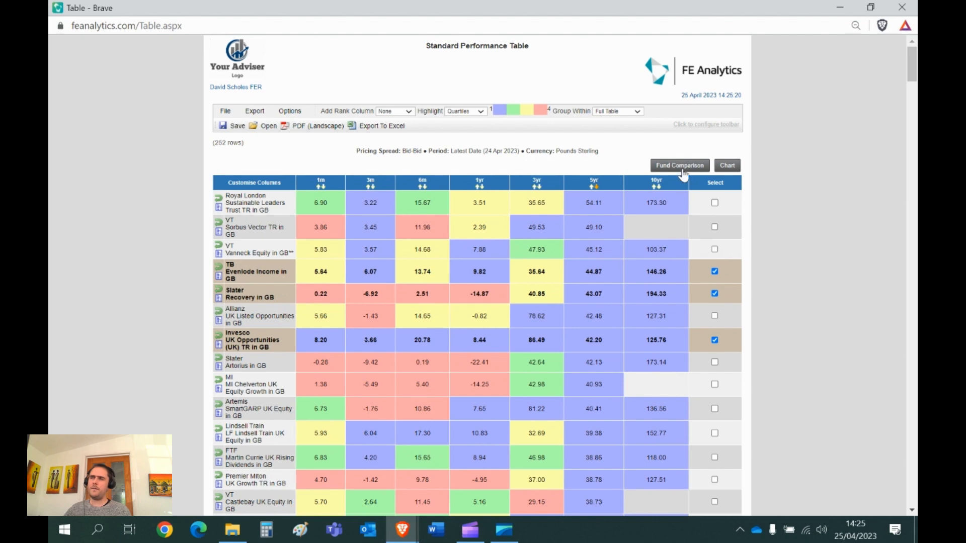
pyautogui.click(680, 166)
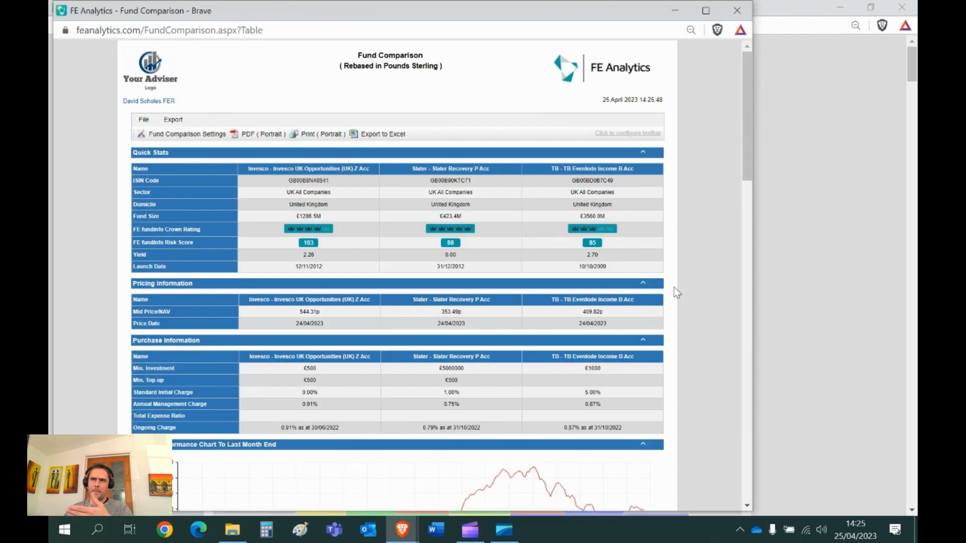
pyautogui.scroll(-5, 677, 292)
pyautogui.scroll(-1, 676, 293)
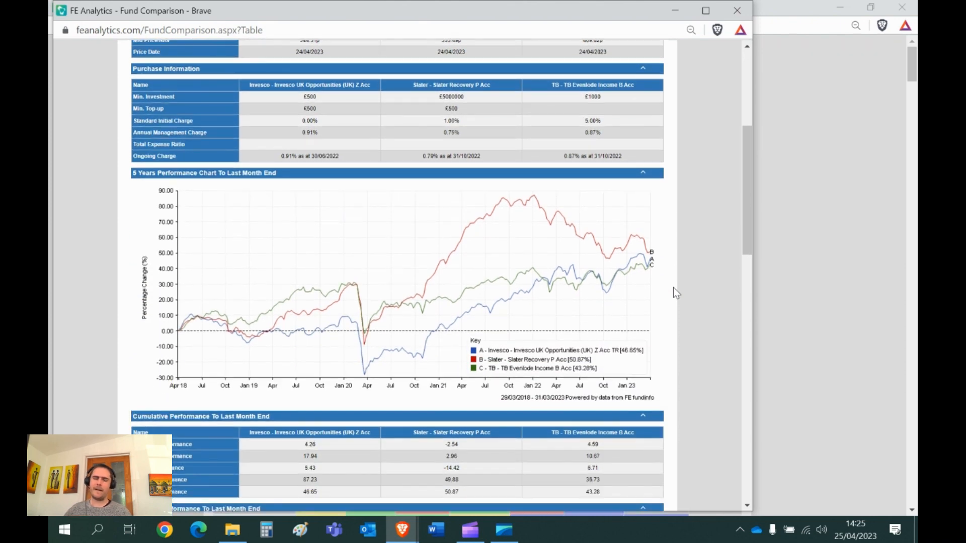
pyautogui.click(737, 11)
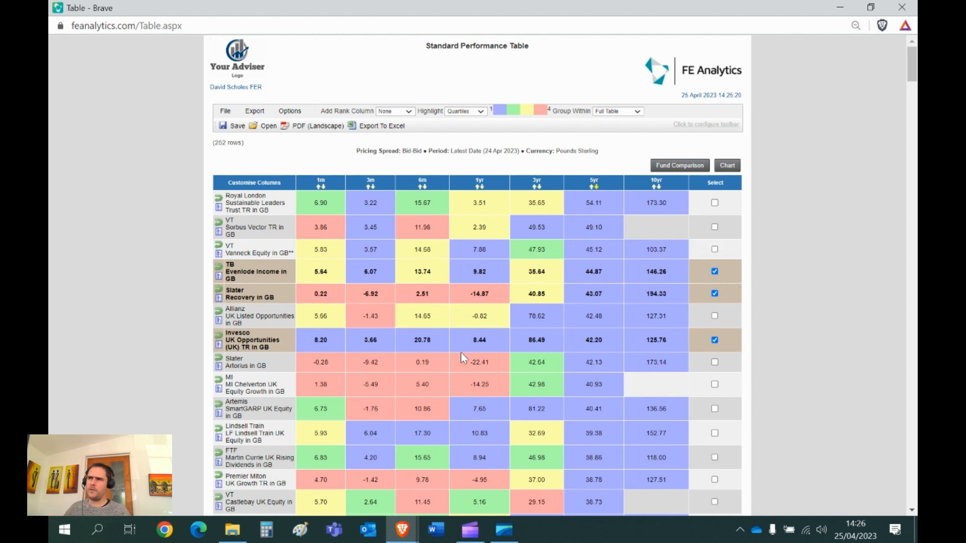
# Look through the lower-ranked funds in the quartile-highlighted table and close the table.
pyautogui.scroll(-20, 574, 244)
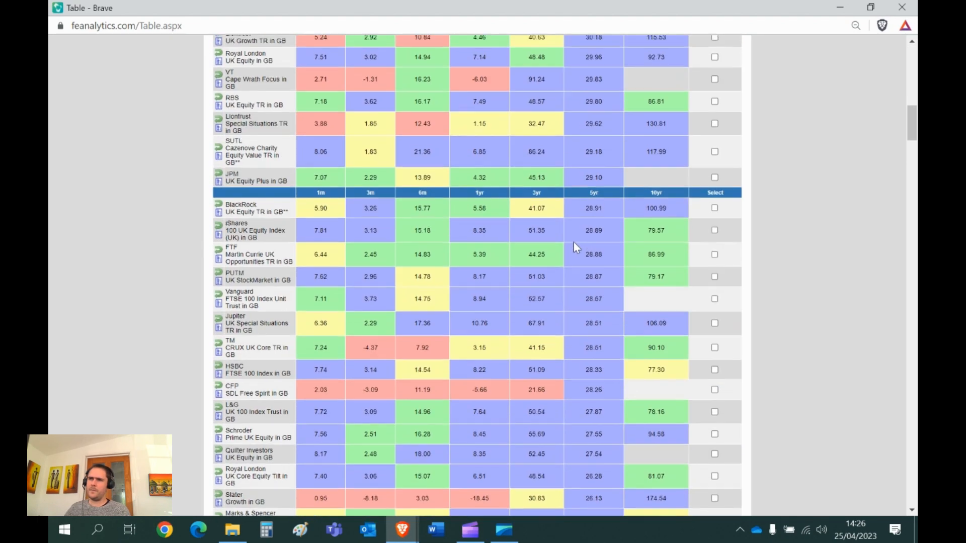
pyautogui.scroll(-10, 573, 242)
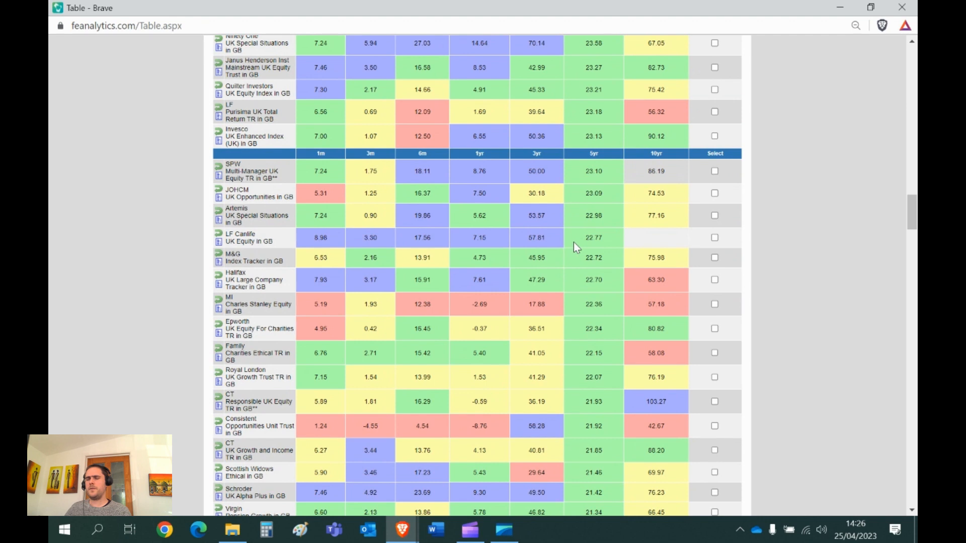
pyautogui.click(905, 7)
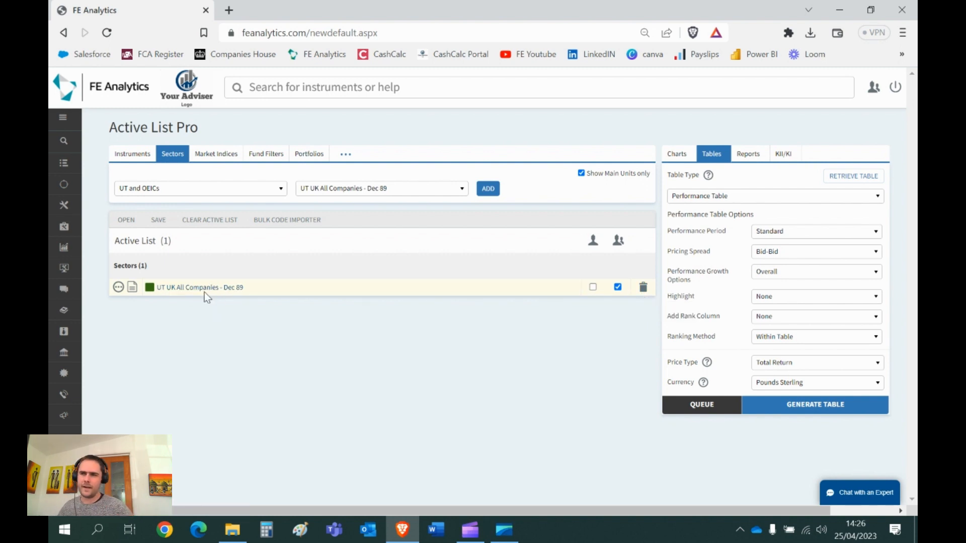
# Remove the UT UK All Companies sector from the active list and open a new fund filter in a maximized window.
pyautogui.click(644, 287)
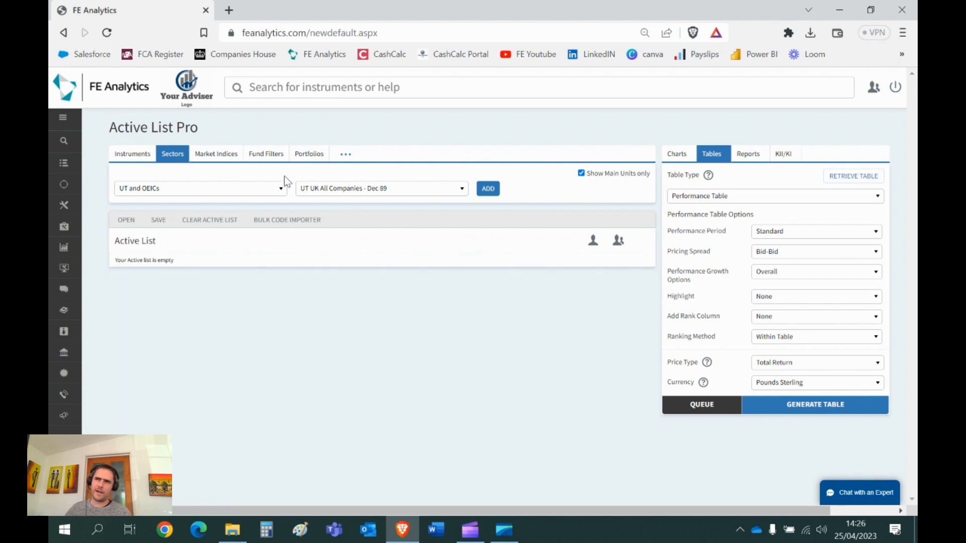
pyautogui.click(258, 157)
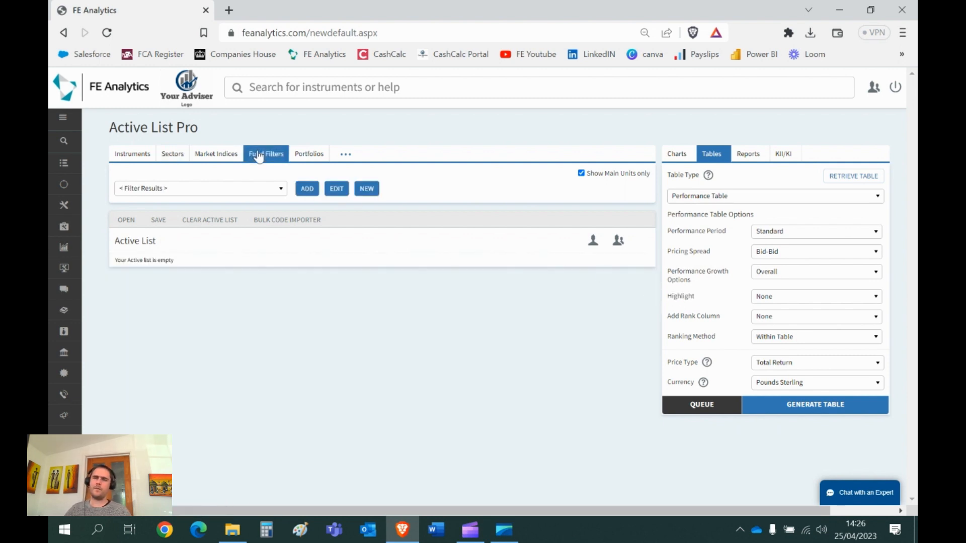
pyautogui.click(366, 195)
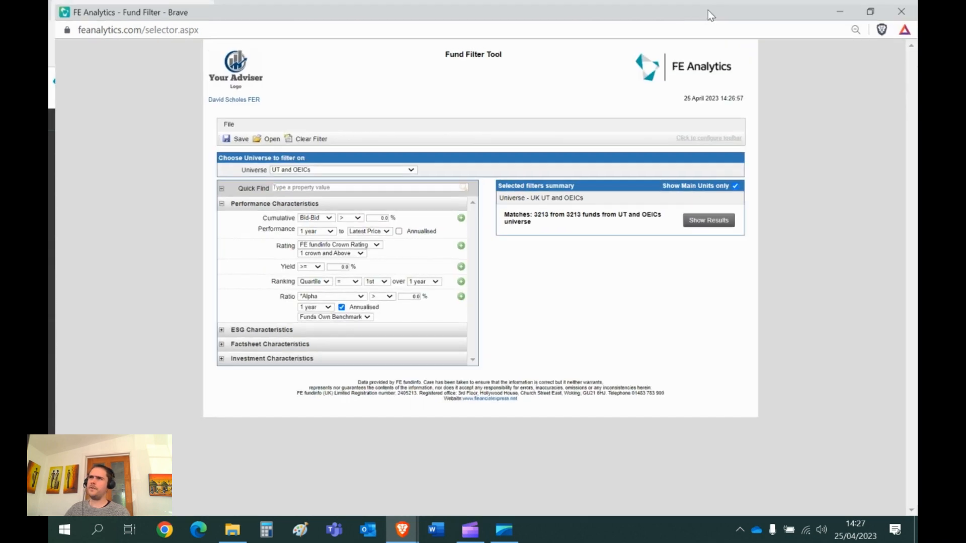
pyautogui.click(705, 10)
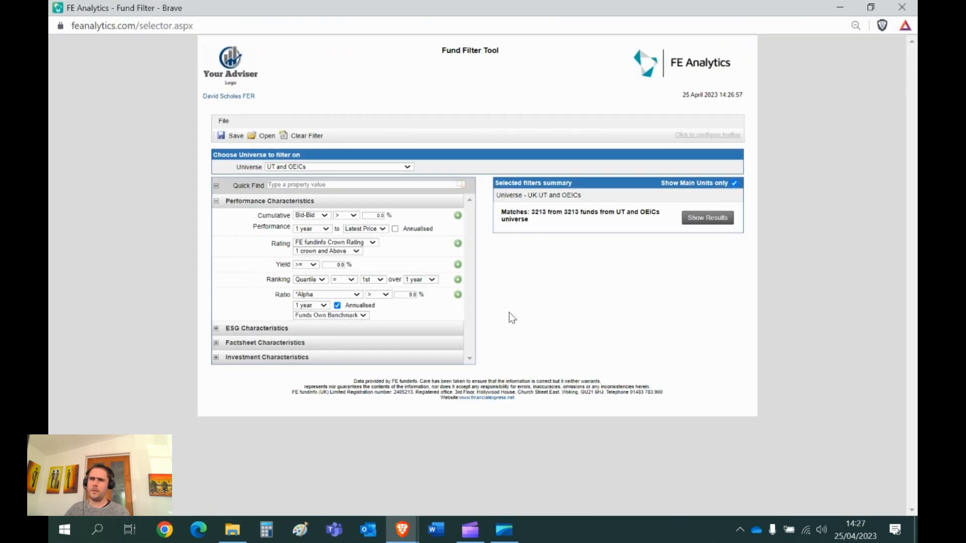
# Add a factsheet filter for the UT UK All Companies sector within the UT and OEICs universe.
pyautogui.click(285, 344)
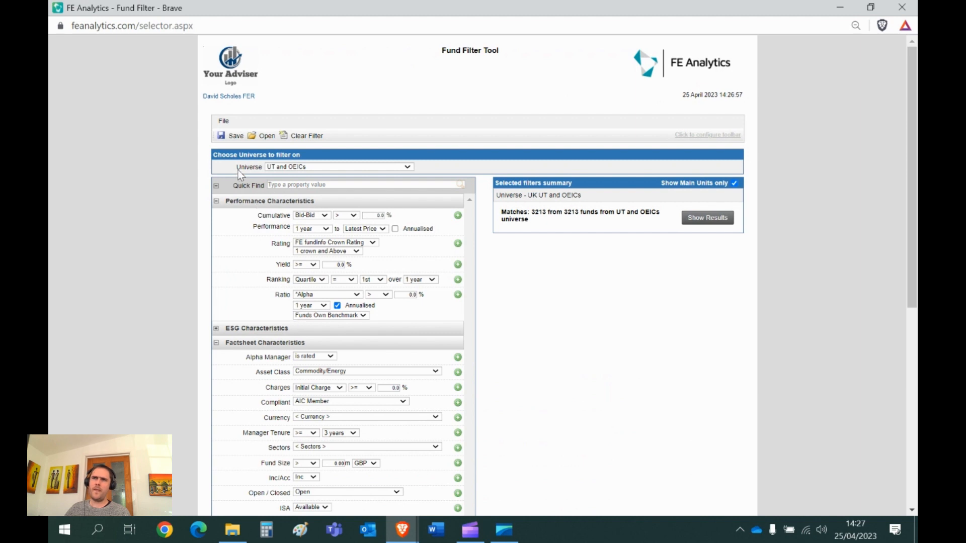
pyautogui.doubleClick(545, 213)
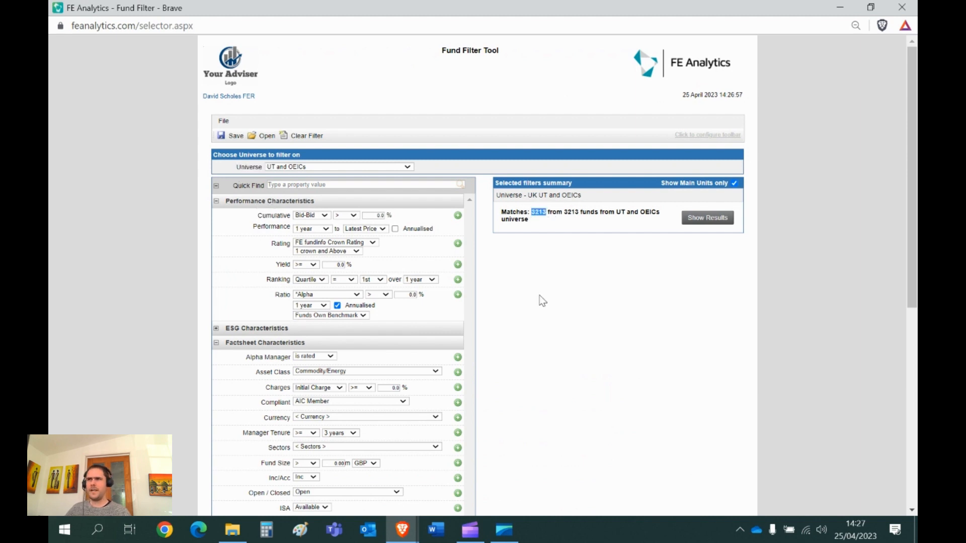
pyautogui.scroll(-1, 433, 301)
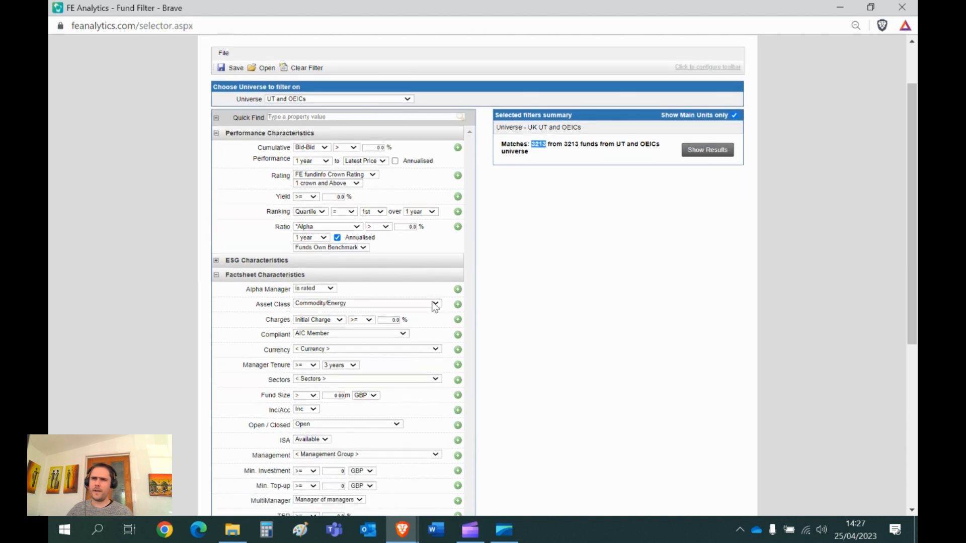
pyautogui.doubleClick(280, 381)
pyautogui.click(325, 378)
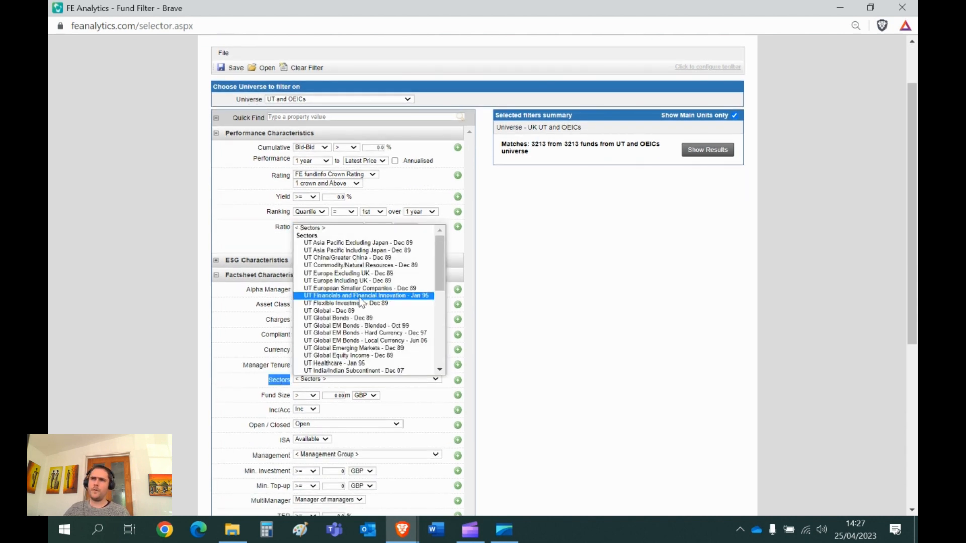
pyautogui.scroll(-10, 358, 302)
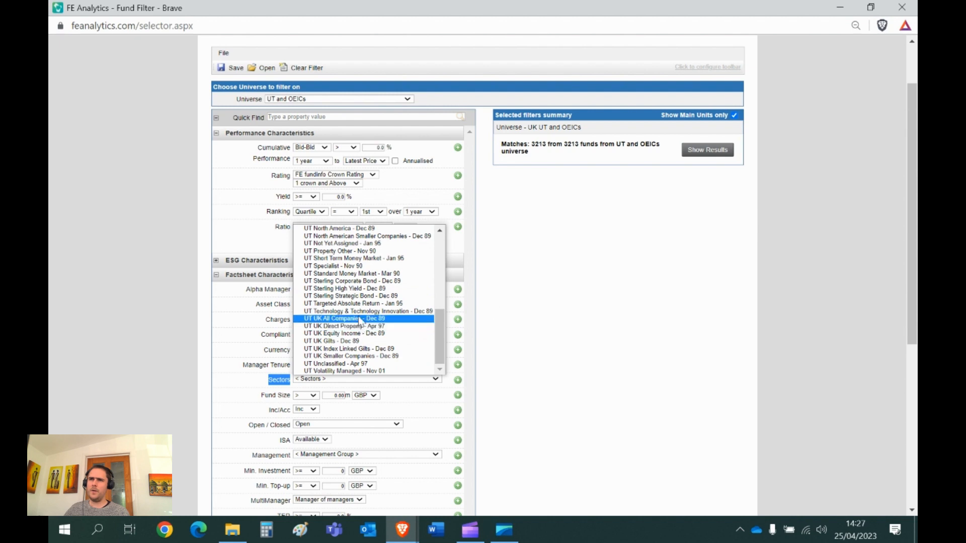
pyautogui.click(360, 319)
pyautogui.click(458, 381)
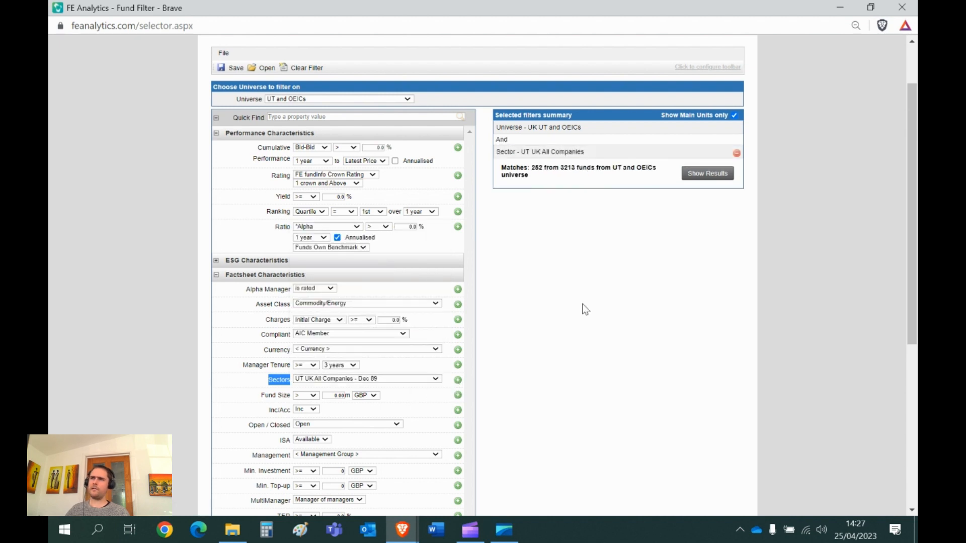
pyautogui.doubleClick(537, 167)
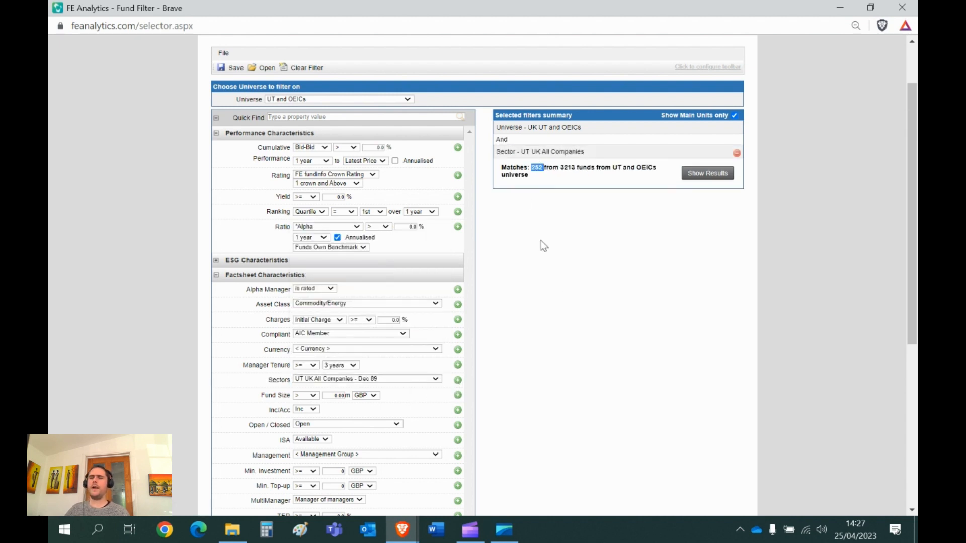
# Add an FE fundinfo Crown Rating filter of 4 Crowns and Above.
pyautogui.click(342, 184)
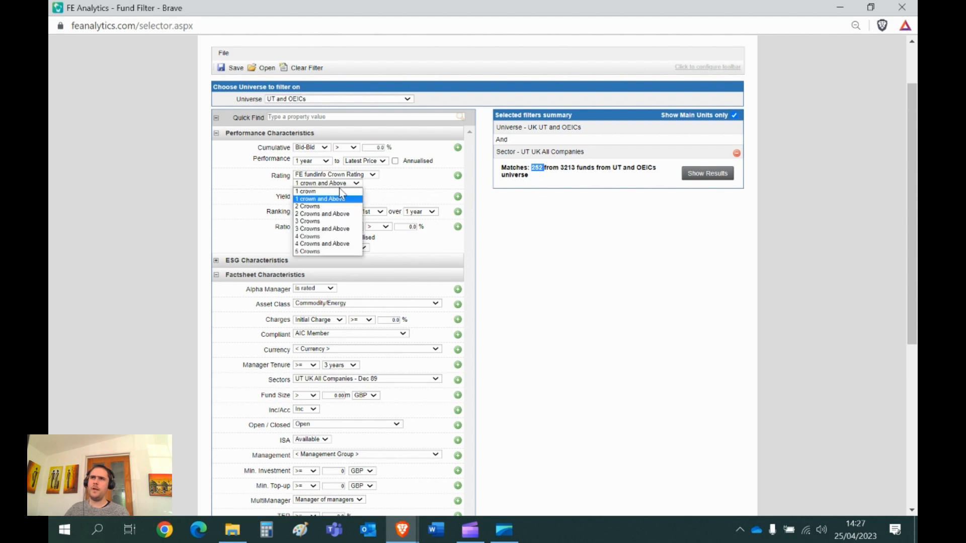
pyautogui.click(341, 245)
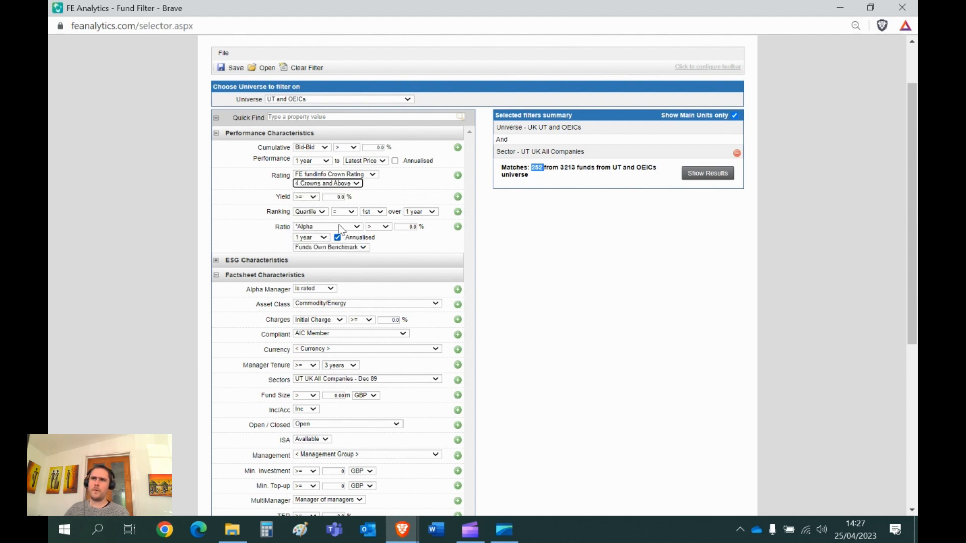
pyautogui.click(458, 177)
pyautogui.click(457, 177)
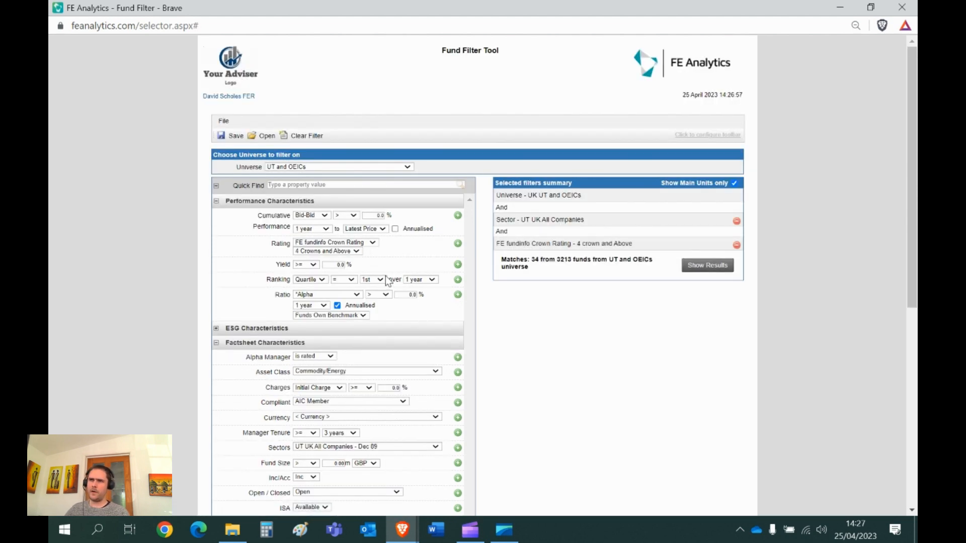
# Add a ranking filter for funds with a quartile >= 2nd over 3 years.
pyautogui.click(347, 279)
pyautogui.click(345, 293)
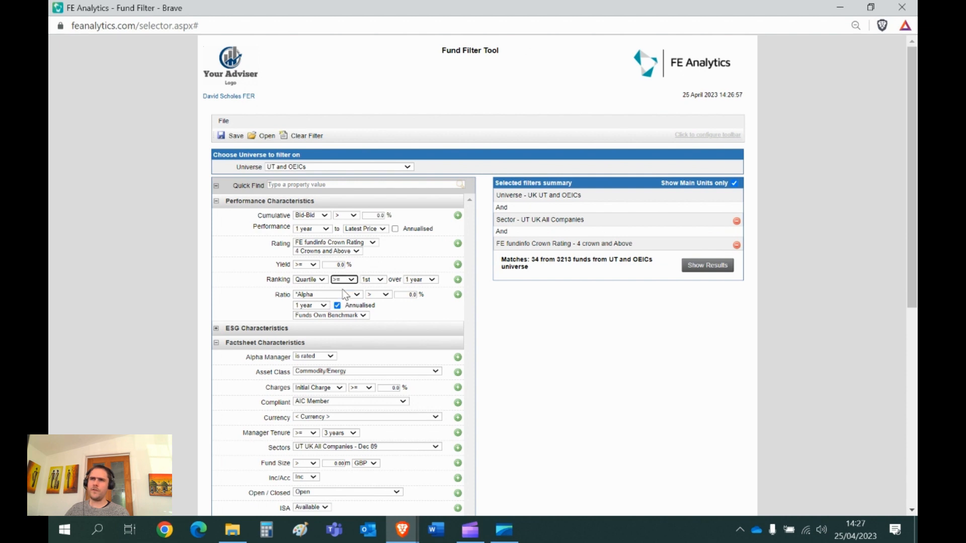
pyautogui.click(377, 280)
pyautogui.click(375, 295)
pyautogui.click(422, 279)
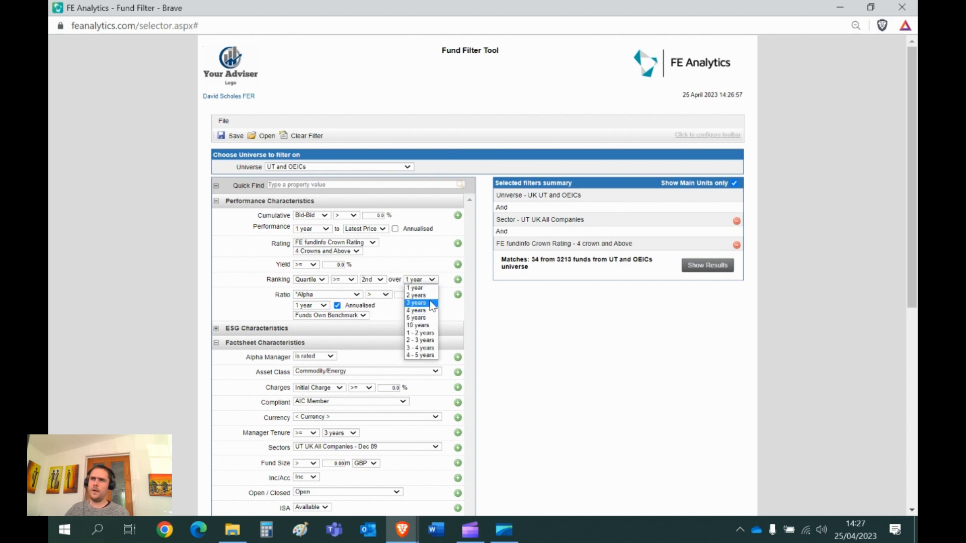
pyautogui.click(432, 303)
pyautogui.click(458, 279)
# Add a second quartile ranking filter of >= 2nd over 5 years.
pyautogui.click(422, 280)
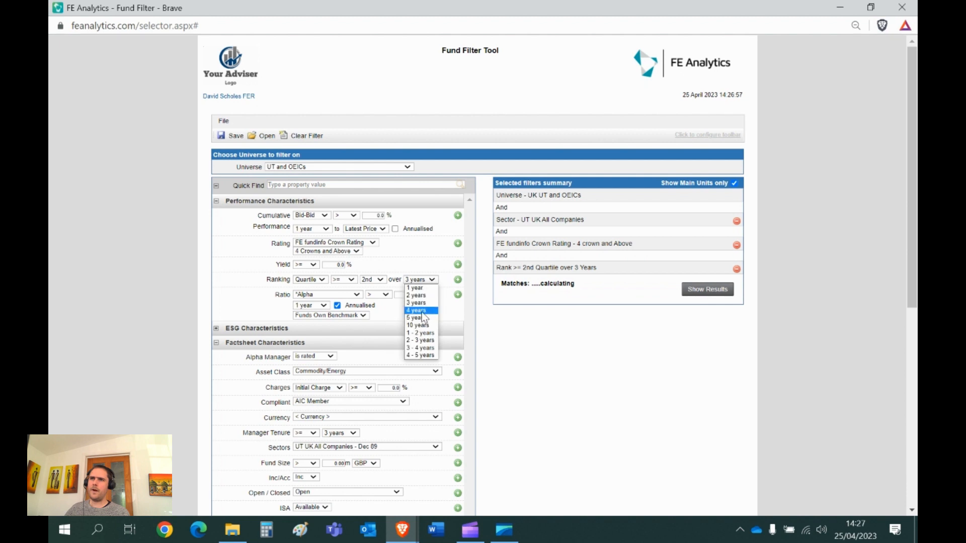
pyautogui.click(422, 317)
pyautogui.click(457, 280)
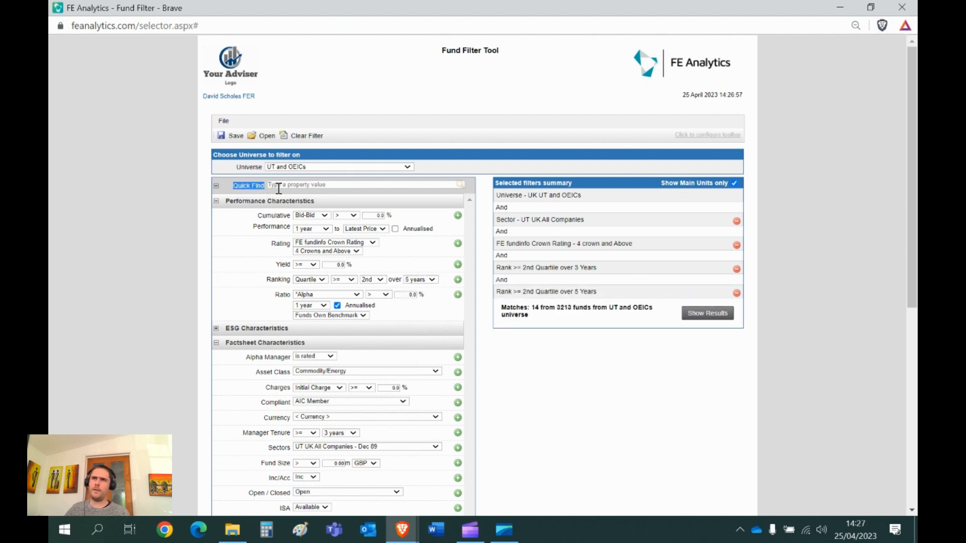
# Find the OCF property through Quick Find and add a filter for OCF <= 1%.
pyautogui.click(294, 184)
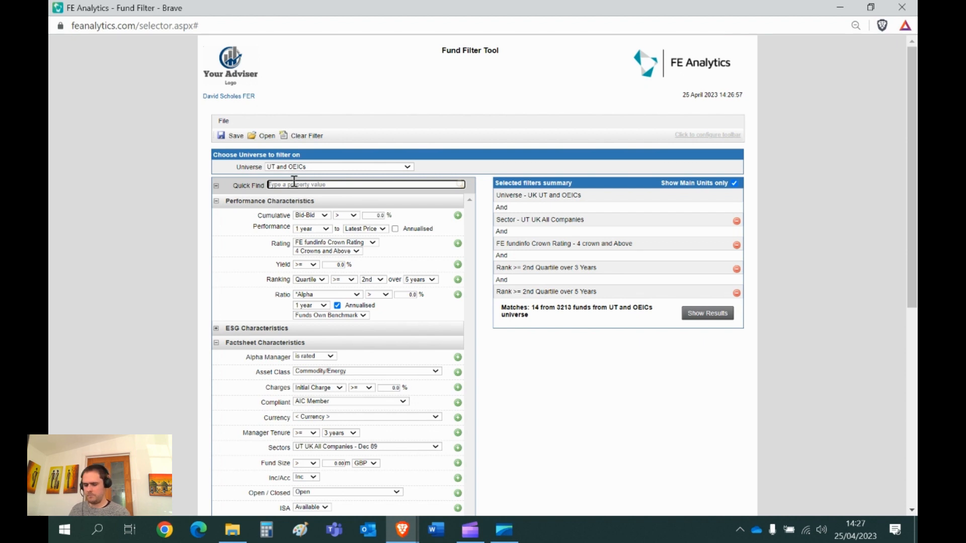
pyautogui.write('cf')
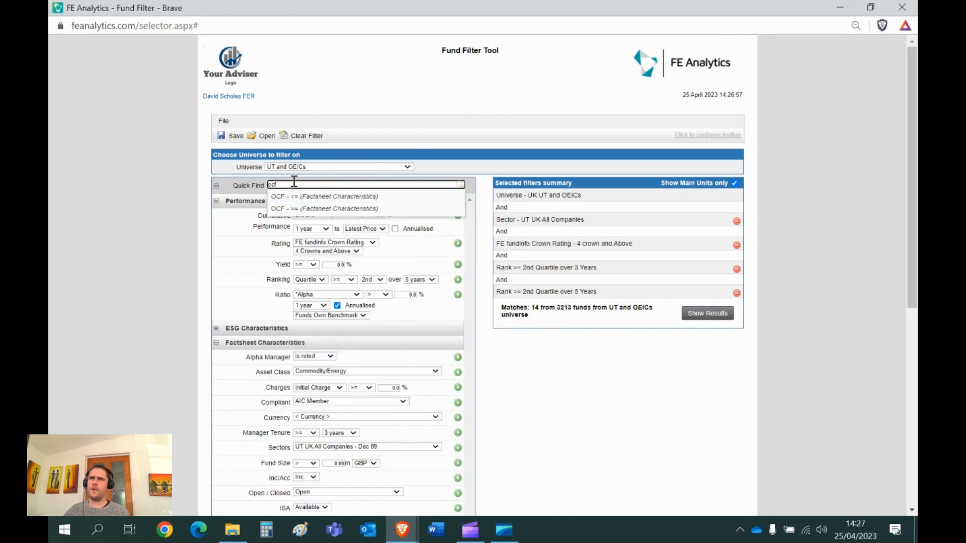
pyautogui.click(317, 203)
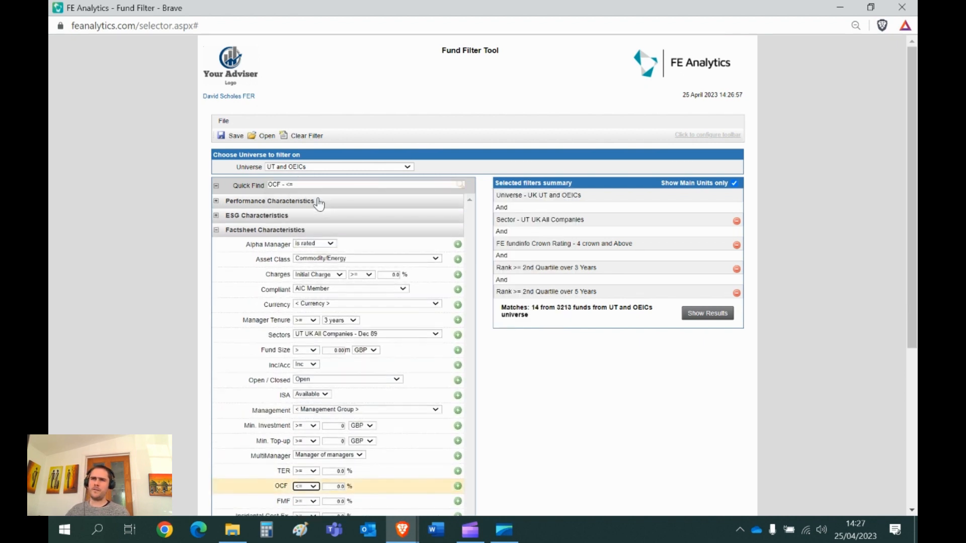
pyautogui.click(333, 487)
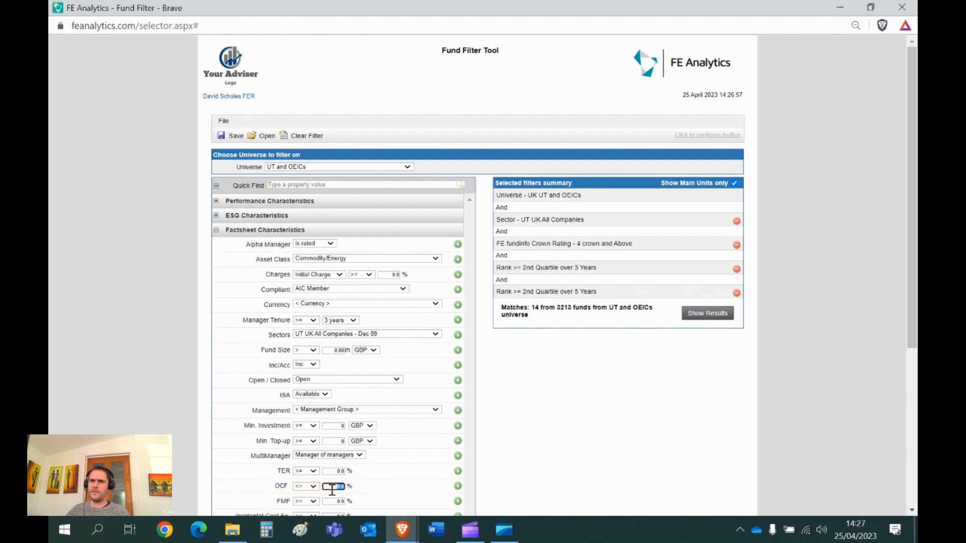
pyautogui.write('1')
pyautogui.click(458, 487)
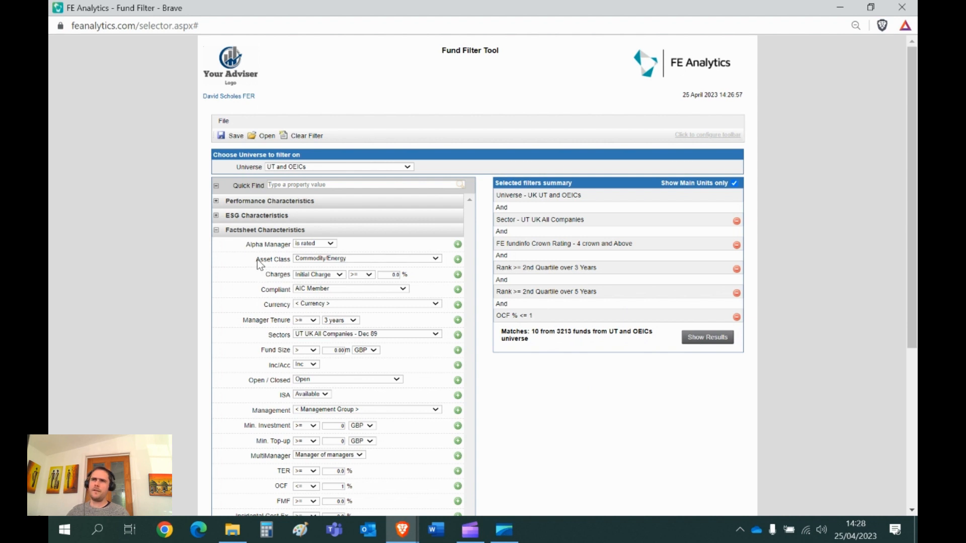
# Look through the remaining filter criteria, including the asset class options, the investment characteristics and platform availability.
pyautogui.moveTo(258, 258); pyautogui.dragTo(295, 267)
pyautogui.click(327, 261)
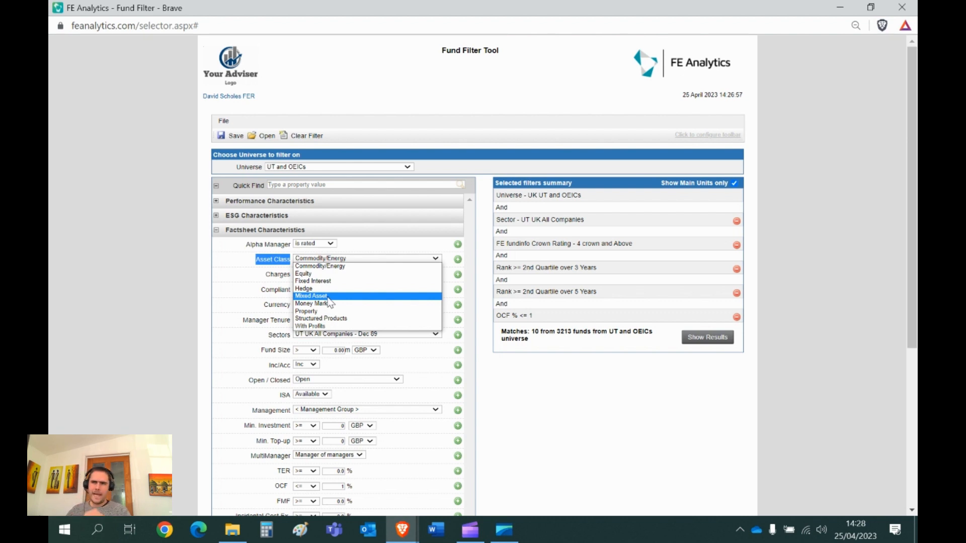
pyautogui.click(158, 320)
pyautogui.scroll(-5, 316, 336)
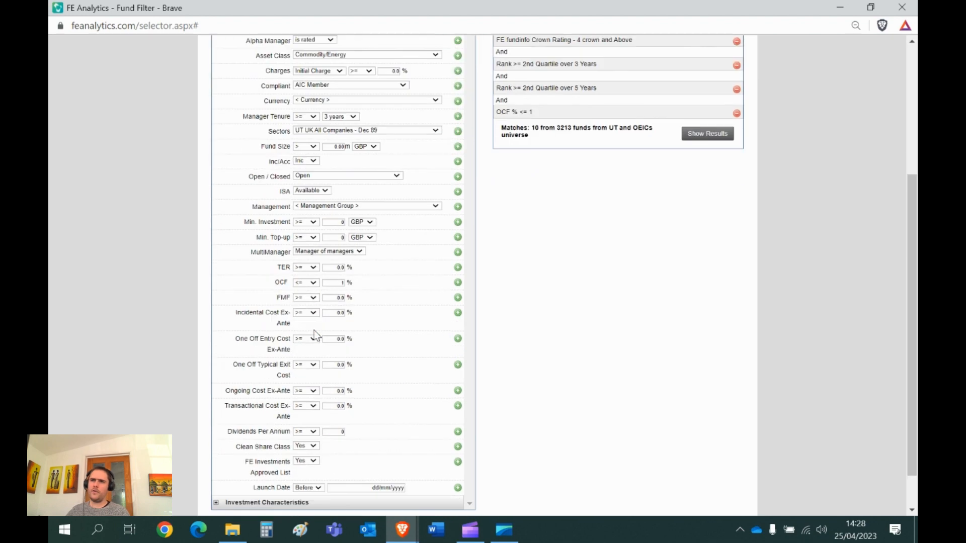
pyautogui.click(312, 458)
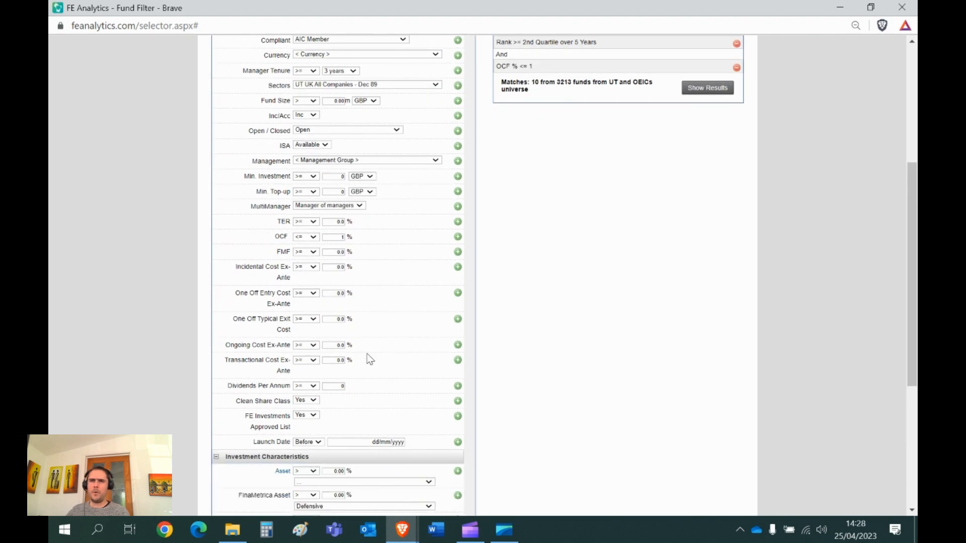
pyautogui.scroll(-6, 367, 358)
pyautogui.moveTo(240, 458); pyautogui.dragTo(291, 460)
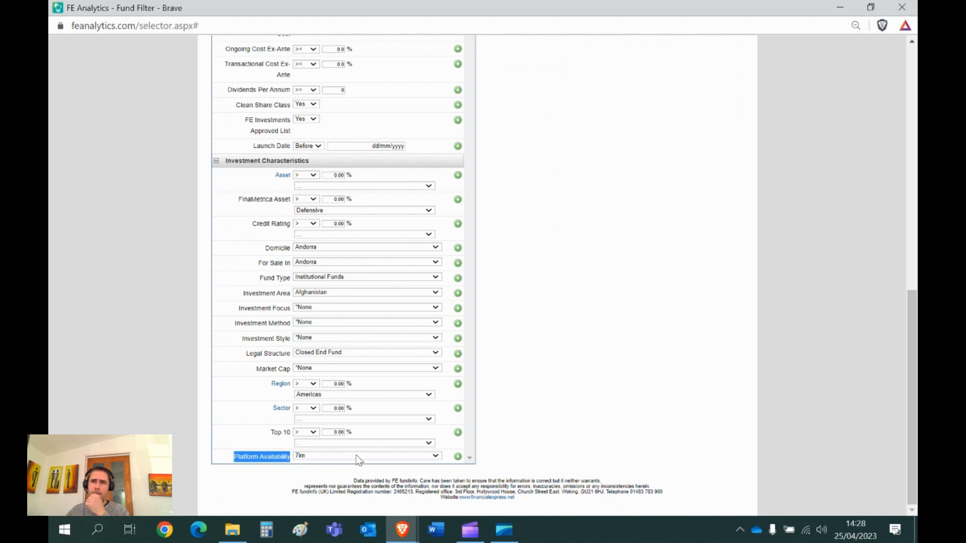
pyautogui.scroll(10, 396, 351)
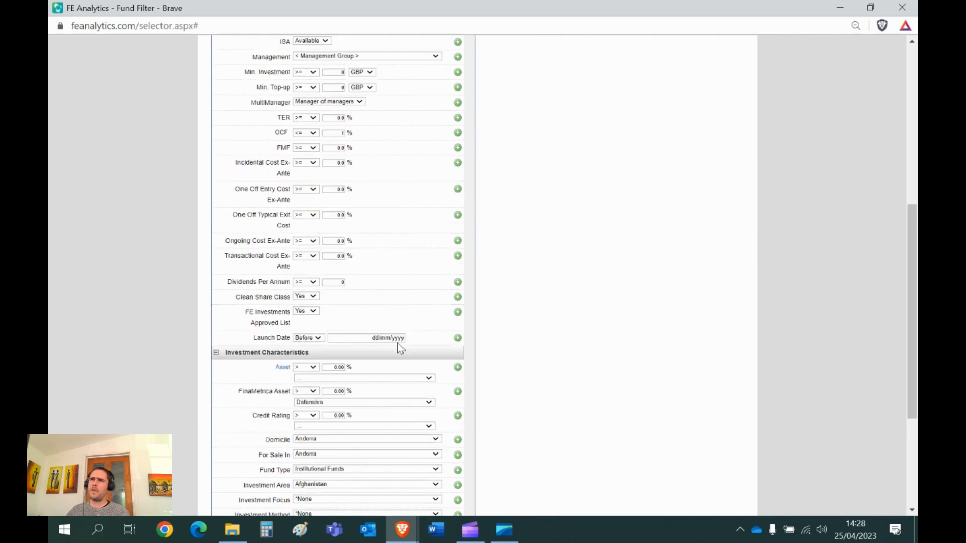
pyautogui.scroll(1, 398, 343)
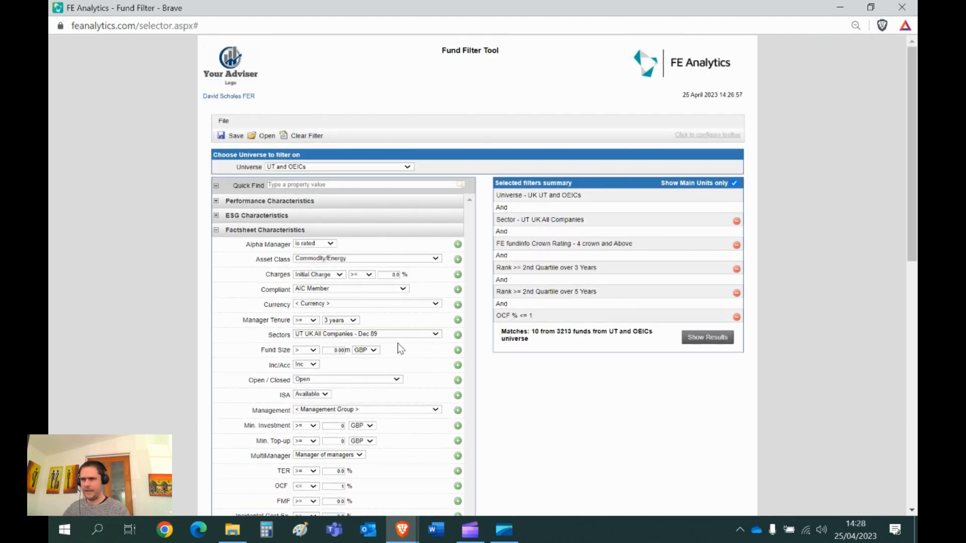
pyautogui.click(232, 136)
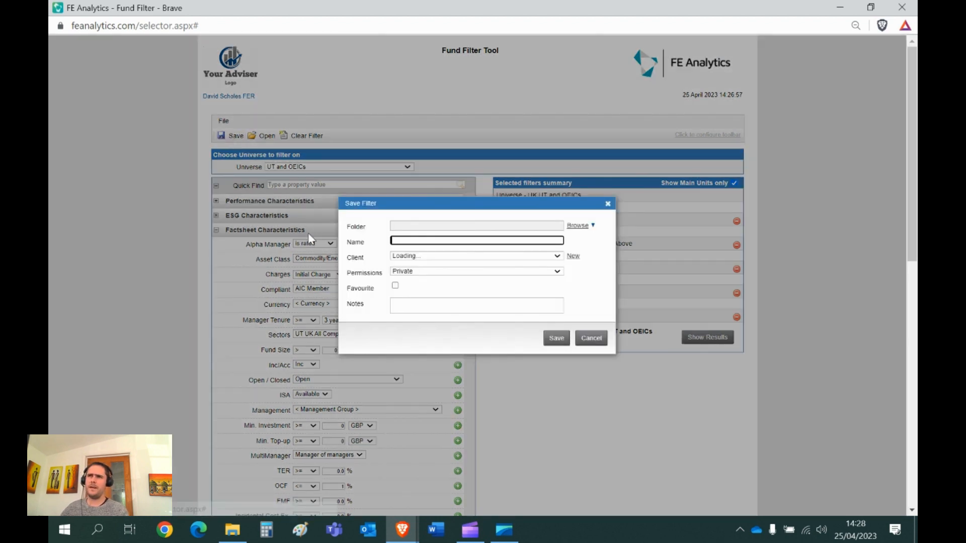
pyautogui.write('UK Filter')
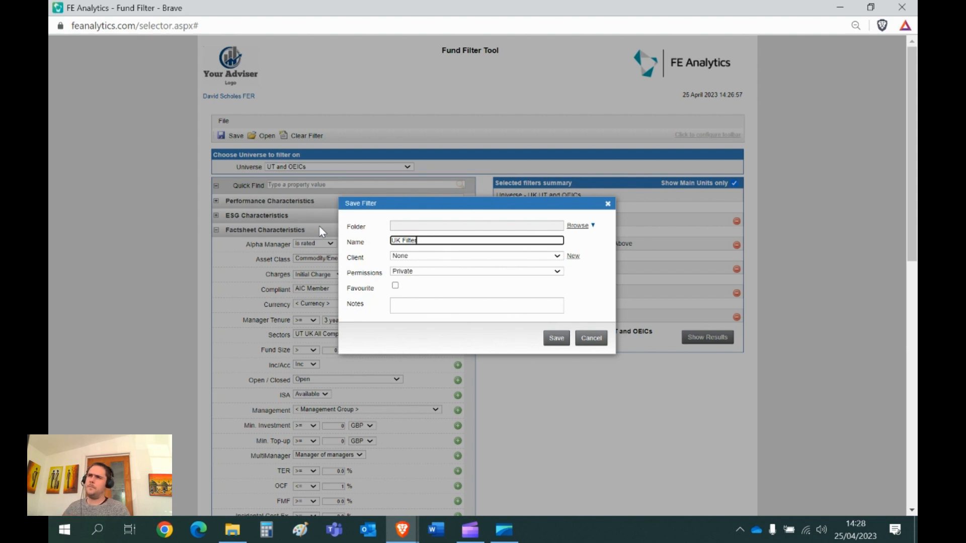
pyautogui.click(607, 203)
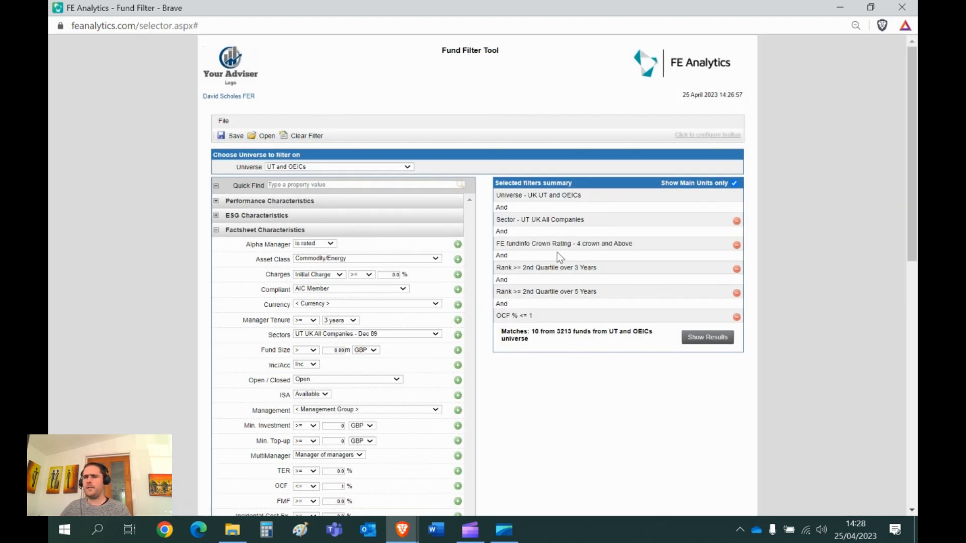
# Show the filter results, add all the matching funds to the active list, and close the filter windows.
pyautogui.click(704, 344)
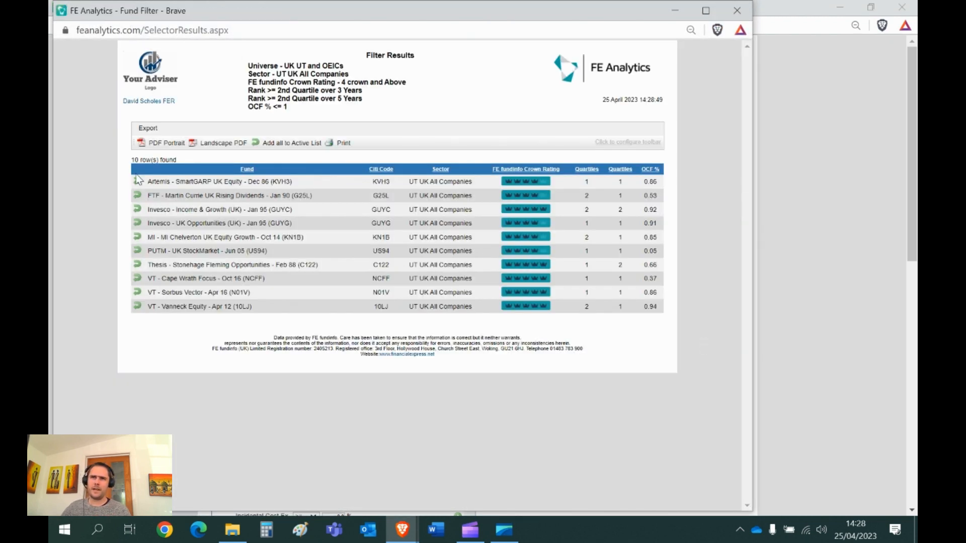
pyautogui.click(269, 145)
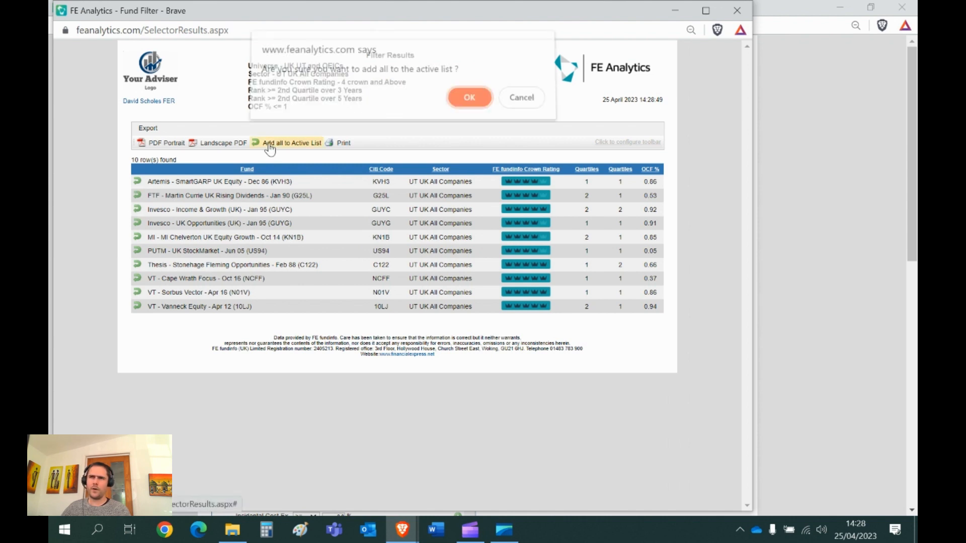
pyautogui.click(466, 103)
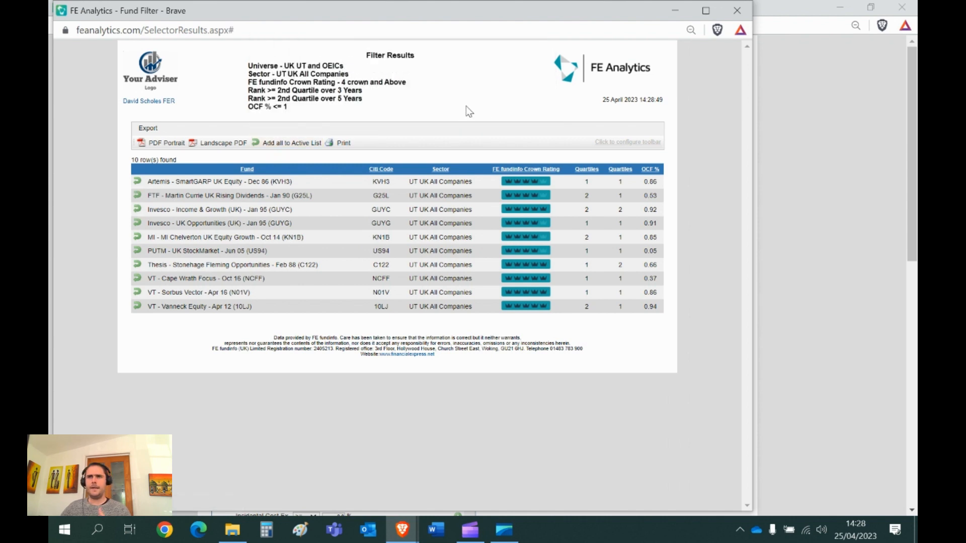
pyautogui.click(745, 8)
pyautogui.click(902, 7)
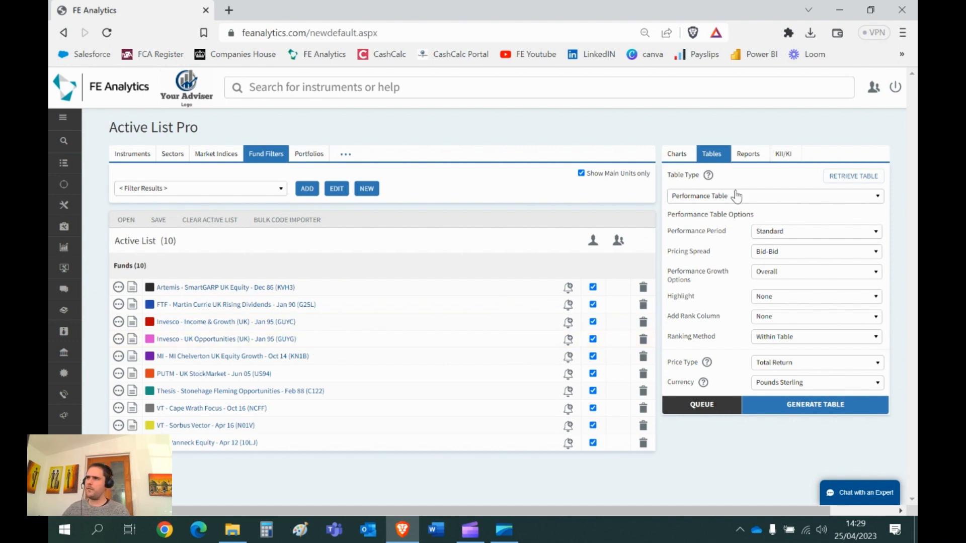
# Generate the standard performance table for the active list funds, review it and close it.
pyautogui.click(808, 412)
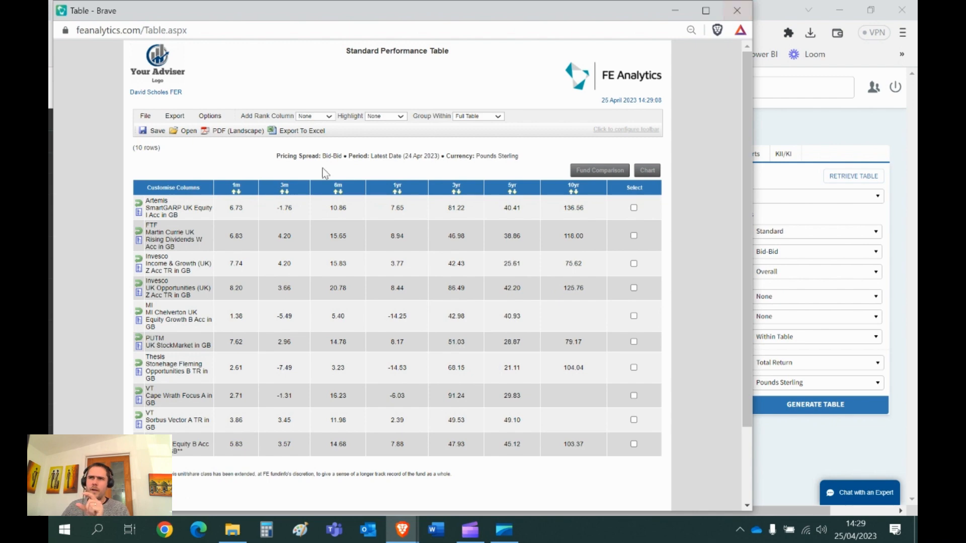
pyautogui.click(736, 10)
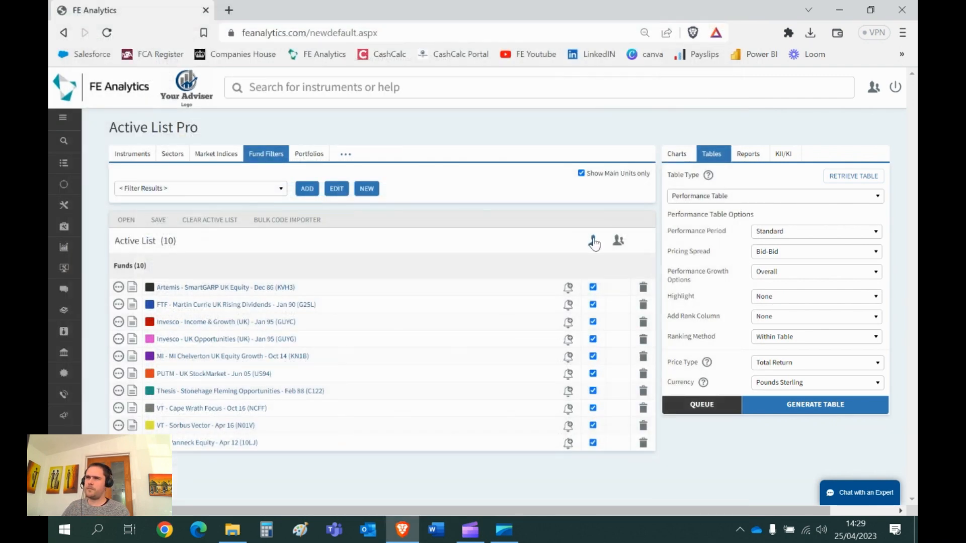
# Open the report builder for a new Custom Table report in a maximized window.
pyautogui.click(748, 156)
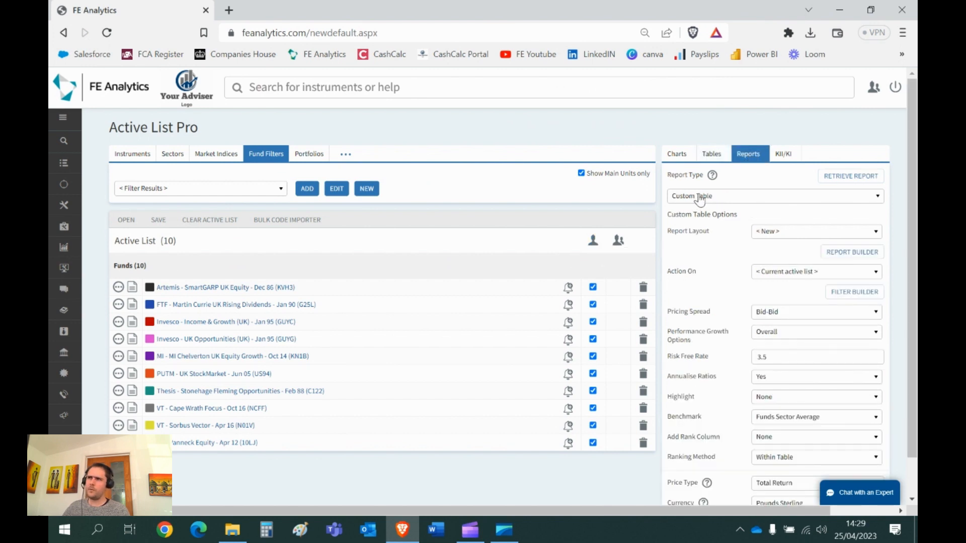
pyautogui.click(843, 254)
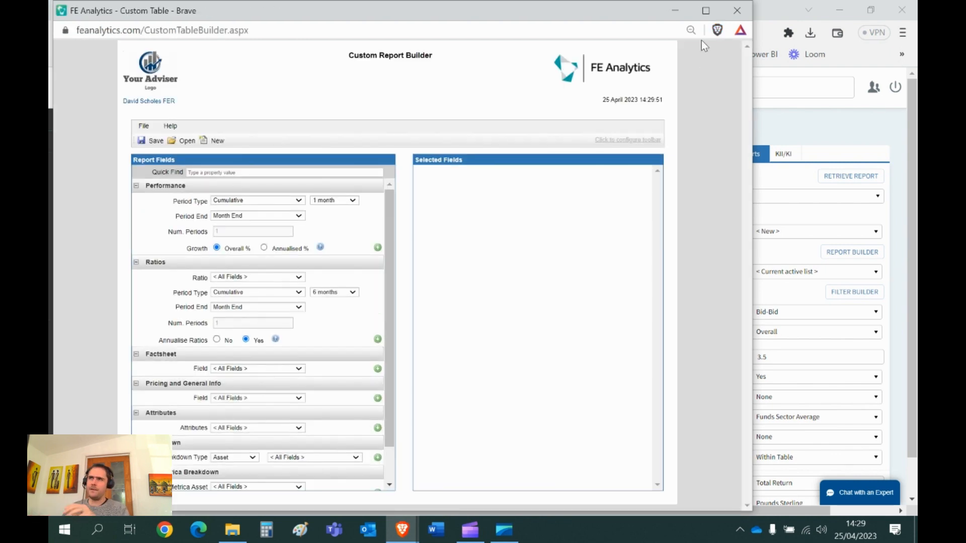
pyautogui.click(706, 11)
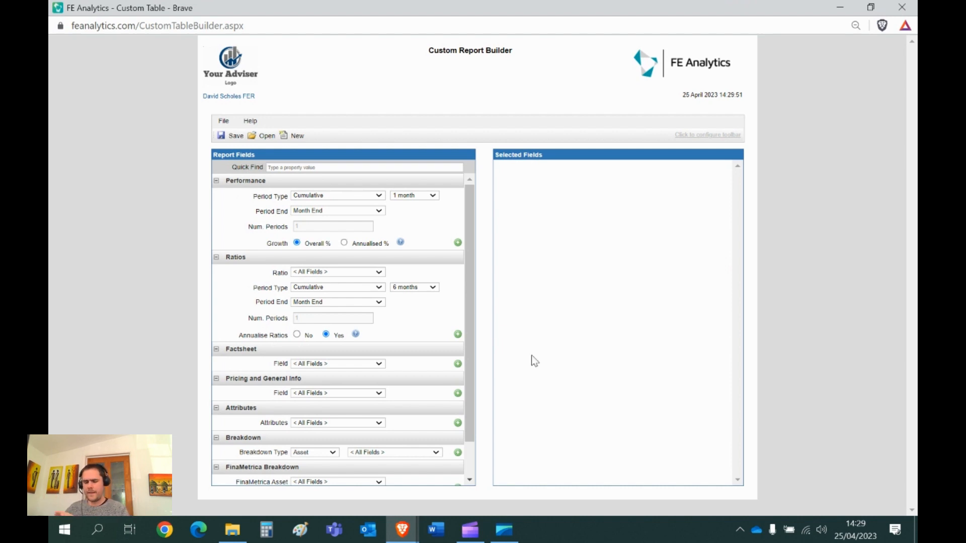
# Add 1 year, 3 years and 5 years cumulative performance to month end, with overall growth, to the custom report.
pyautogui.click(413, 196)
pyautogui.click(422, 234)
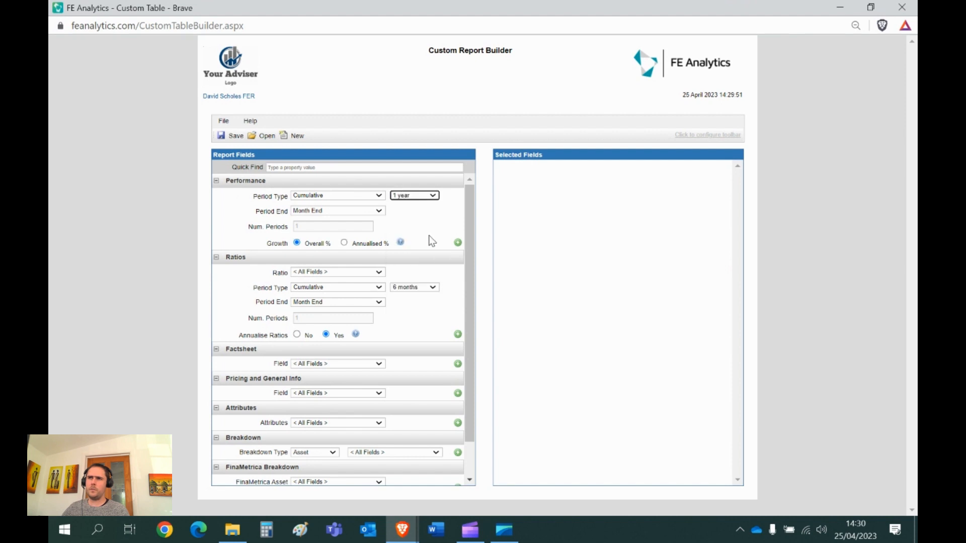
pyautogui.click(457, 243)
pyautogui.click(429, 197)
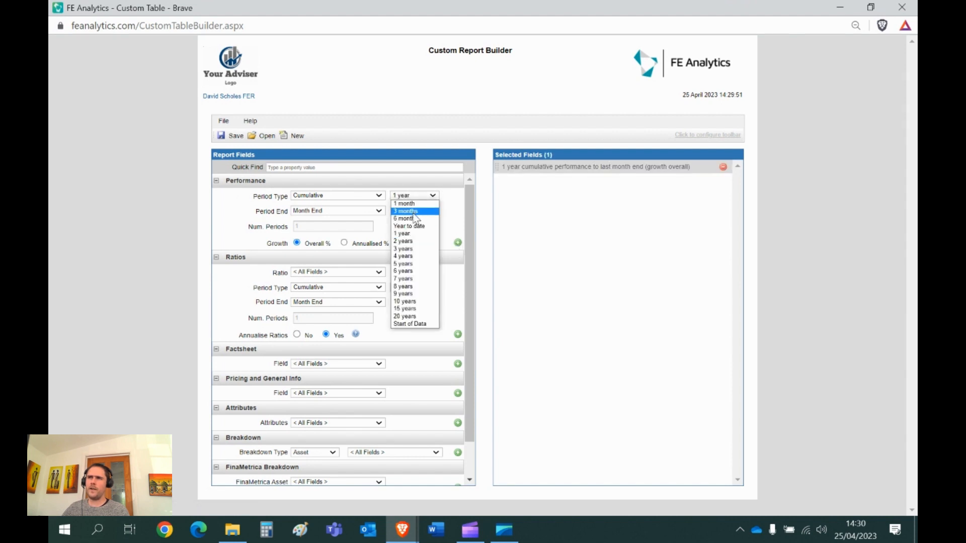
pyautogui.click(414, 251)
pyautogui.click(458, 242)
pyautogui.click(416, 196)
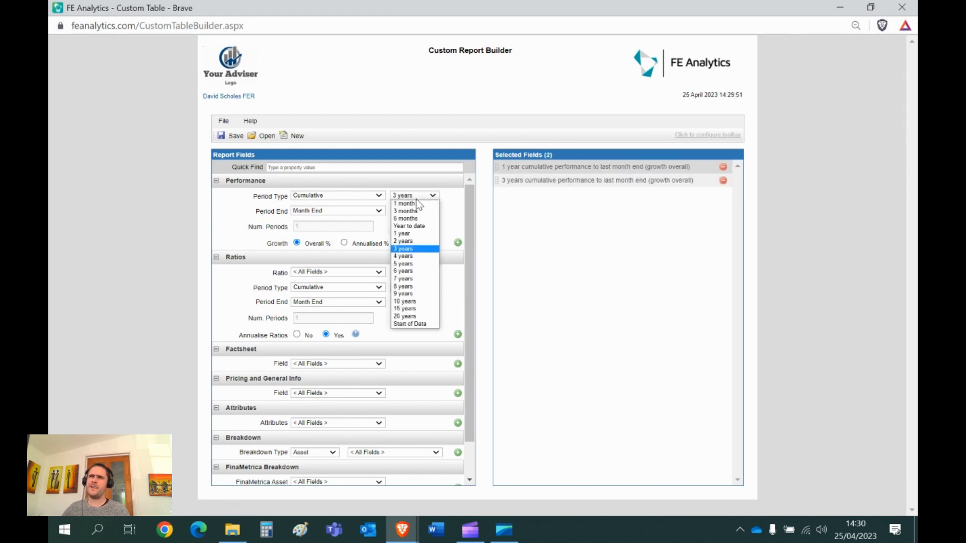
pyautogui.click(408, 265)
pyautogui.click(457, 243)
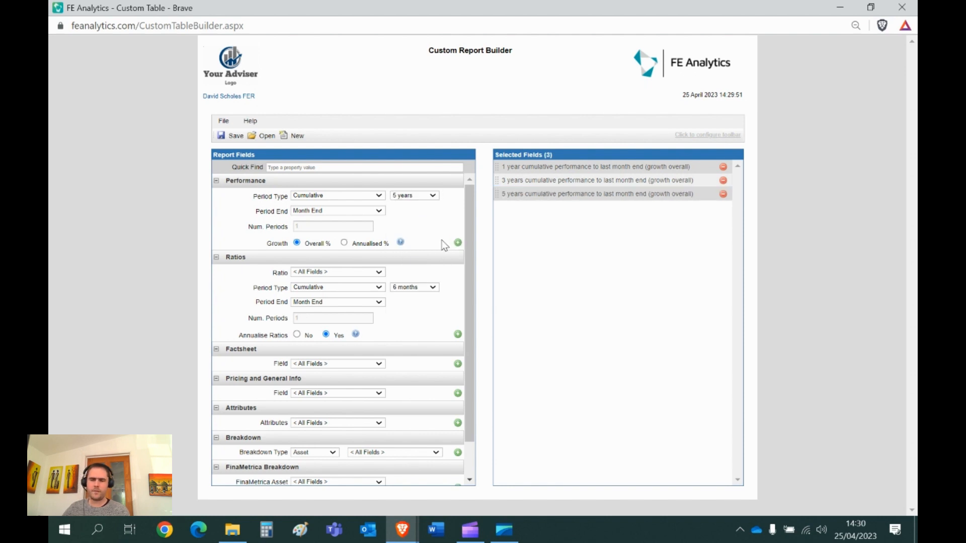
pyautogui.click(366, 196)
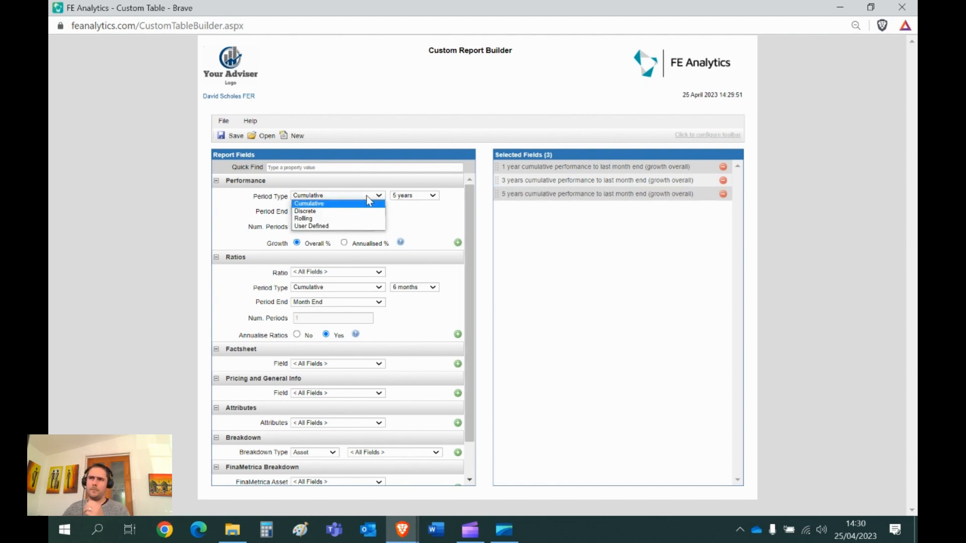
pyautogui.click(420, 221)
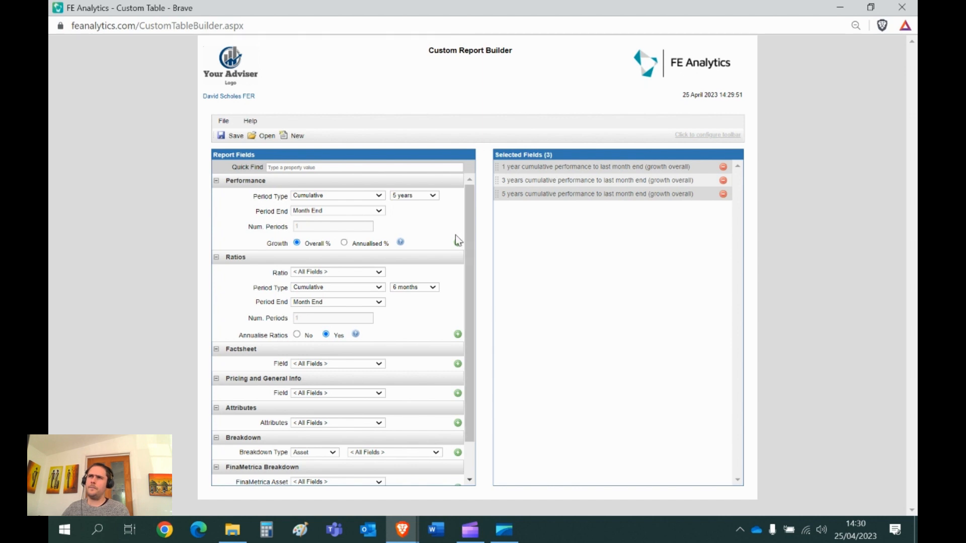
# Add 3 years cumulative volatility to month end, with annualised ratios, to the custom report's selected fields.
pyautogui.click(346, 273)
pyautogui.scroll(-4, 333, 327)
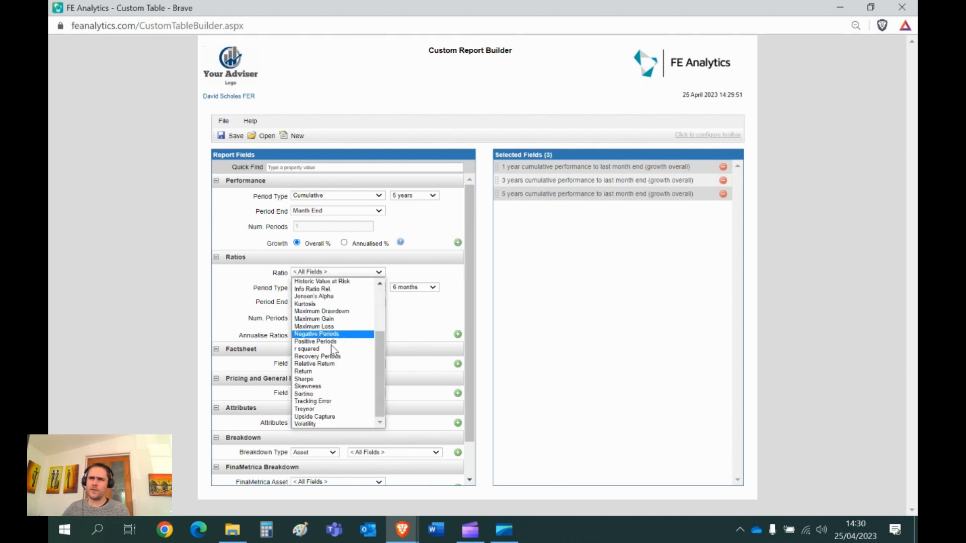
pyautogui.click(333, 424)
pyautogui.click(407, 288)
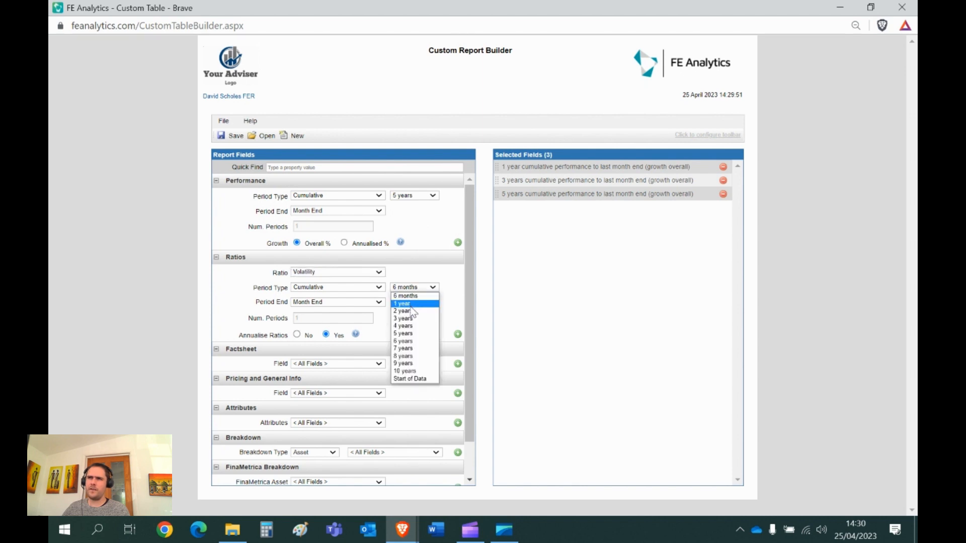
pyautogui.click(414, 326)
pyautogui.click(457, 334)
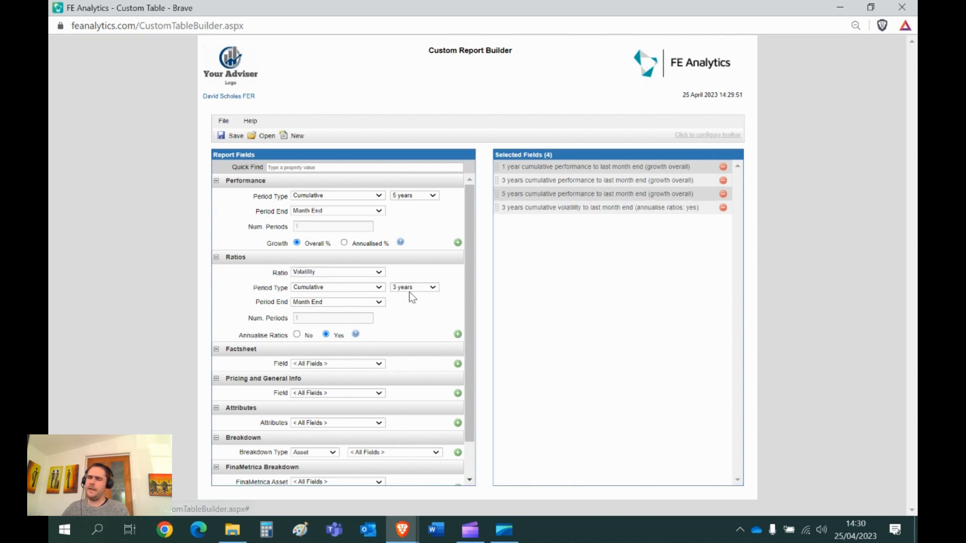
# Find the OCF factsheet field with a search for "ocf" and add it to the custom report's selected fields.
pyautogui.scroll(-1, 411, 294)
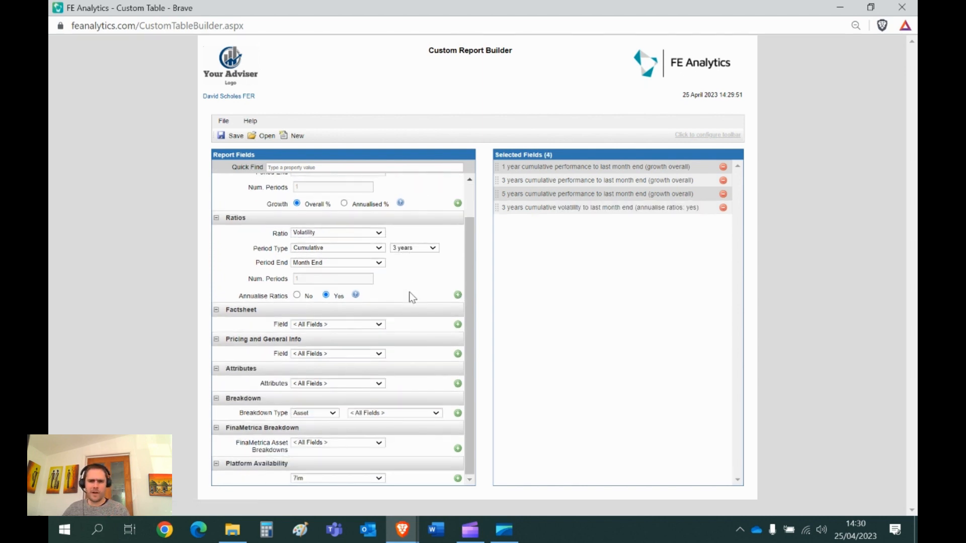
pyautogui.scroll(1, 347, 291)
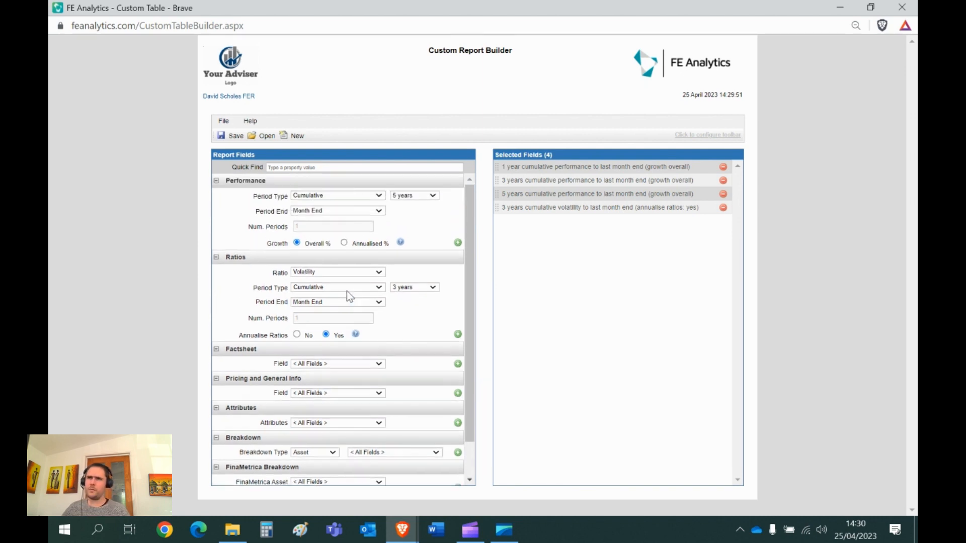
pyautogui.click(308, 169)
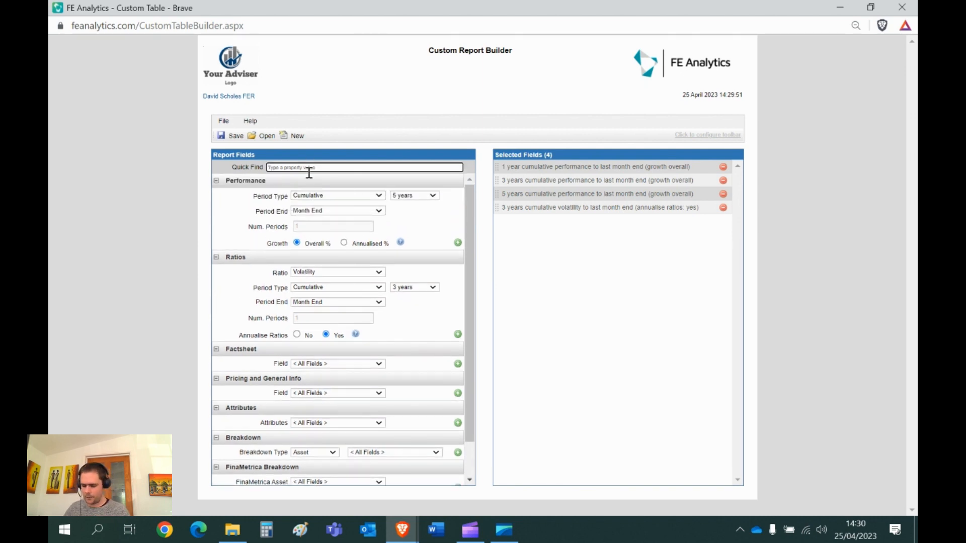
pyautogui.write('ocf')
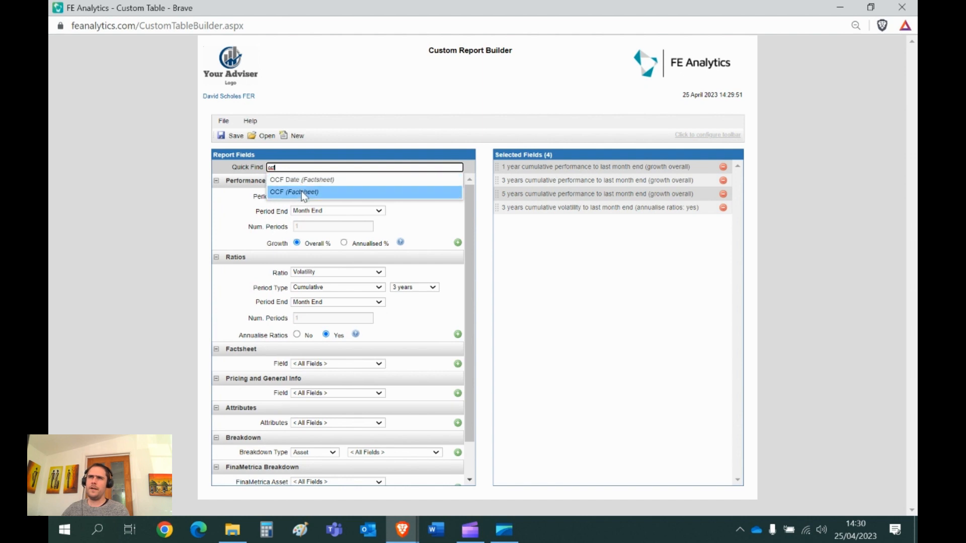
pyautogui.click(312, 192)
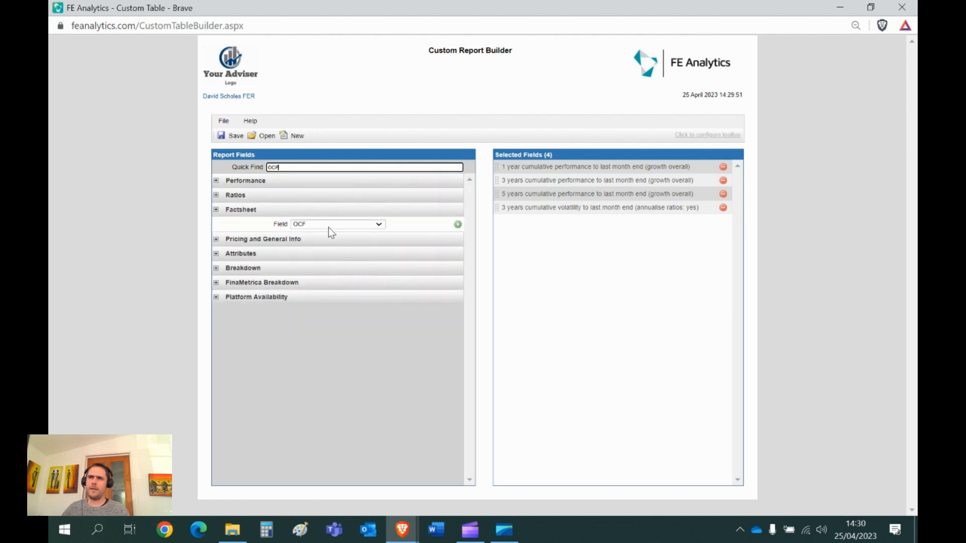
pyautogui.click(458, 224)
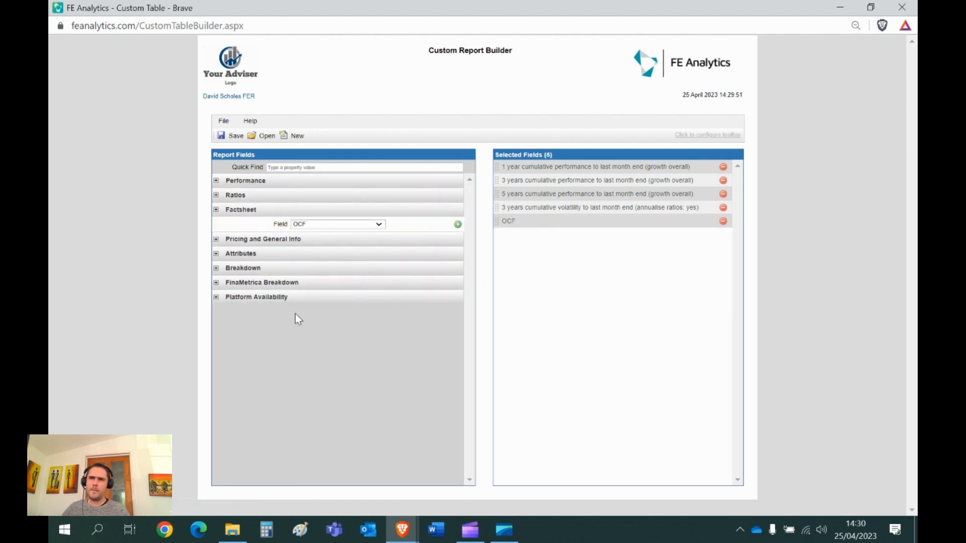
# Examine the platforms available under Platform Availability without adding one to the report.
pyautogui.click(285, 300)
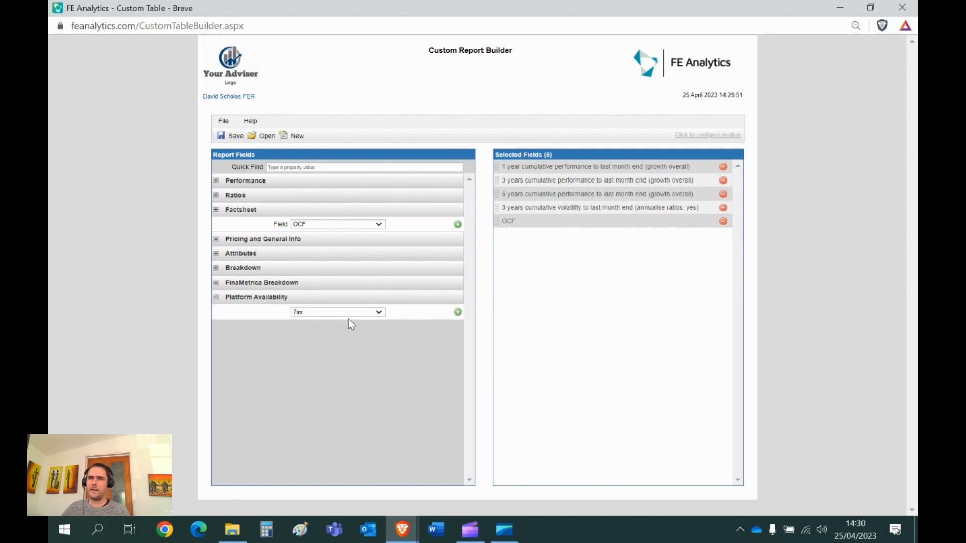
pyautogui.click(352, 315)
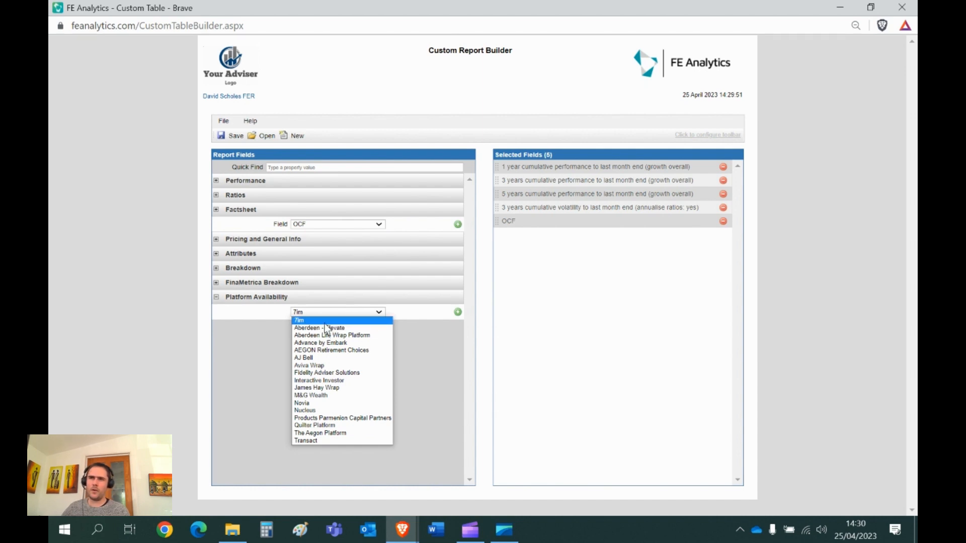
pyautogui.click(541, 327)
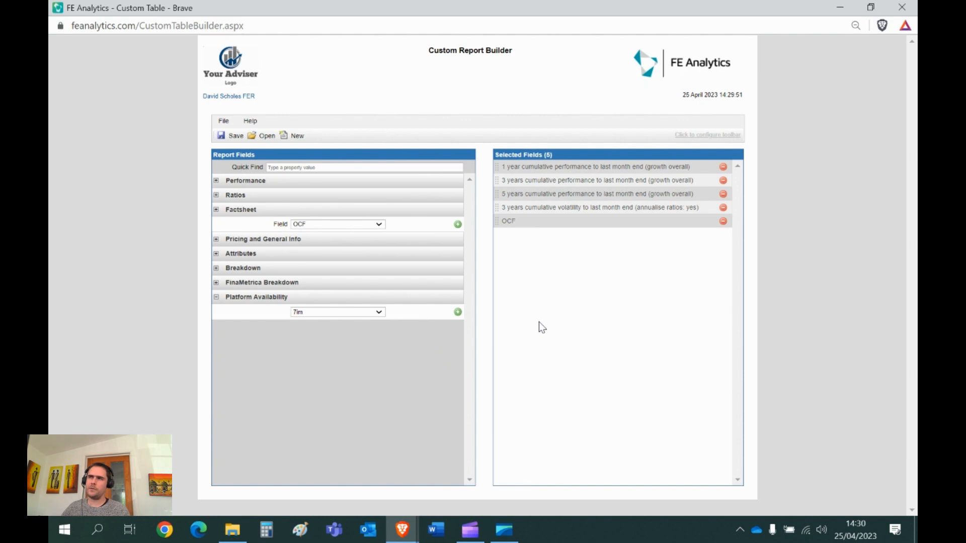
# Enter "Fund Research table" as the name for saving the custom report, and close the report builder.
pyautogui.click(237, 139)
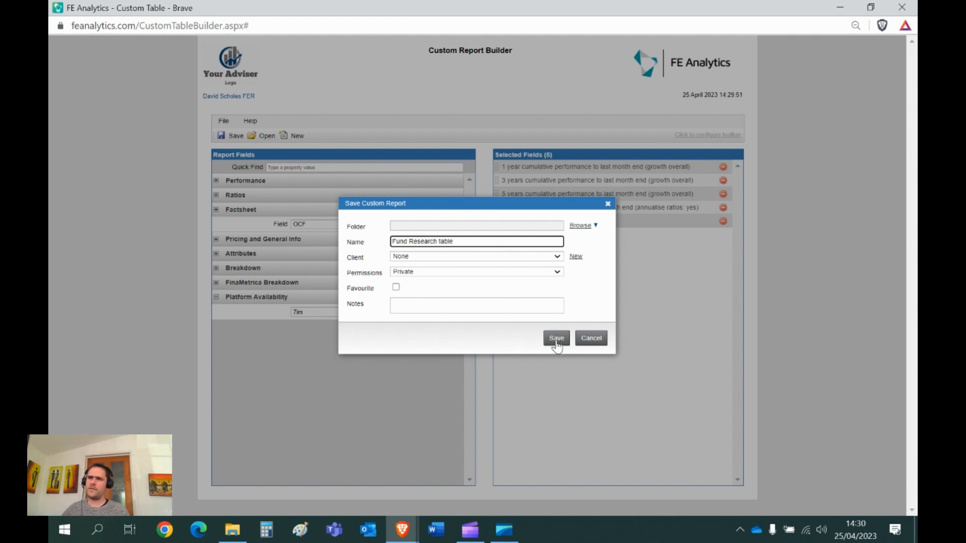
pyautogui.click(901, 7)
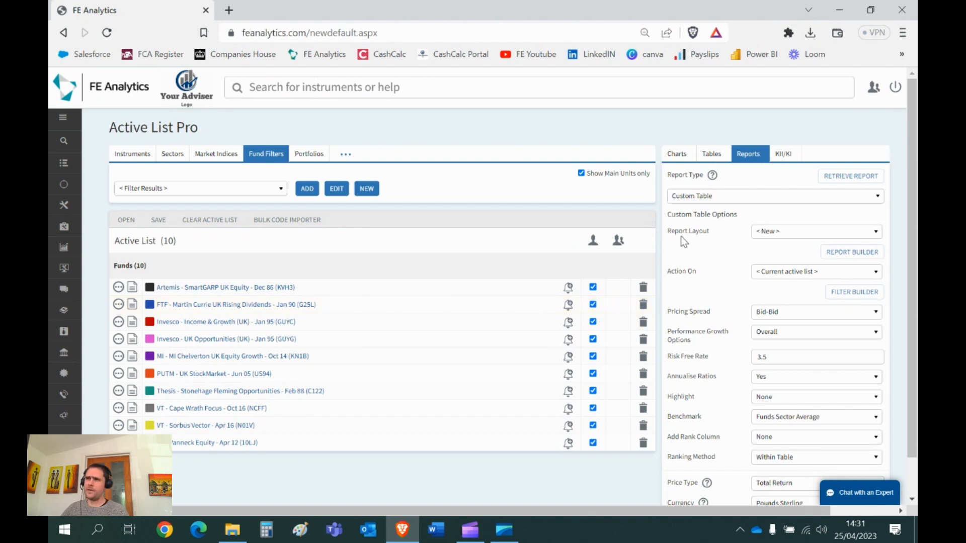
# Choose the Fund Research Table report layout and generate the custom table for the current active list.
pyautogui.click(806, 236)
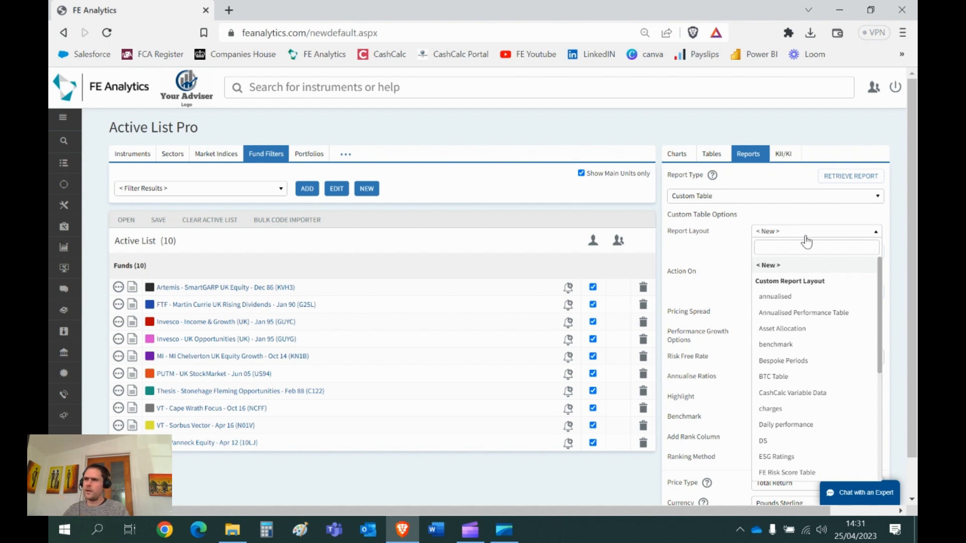
pyautogui.scroll(-2, 807, 358)
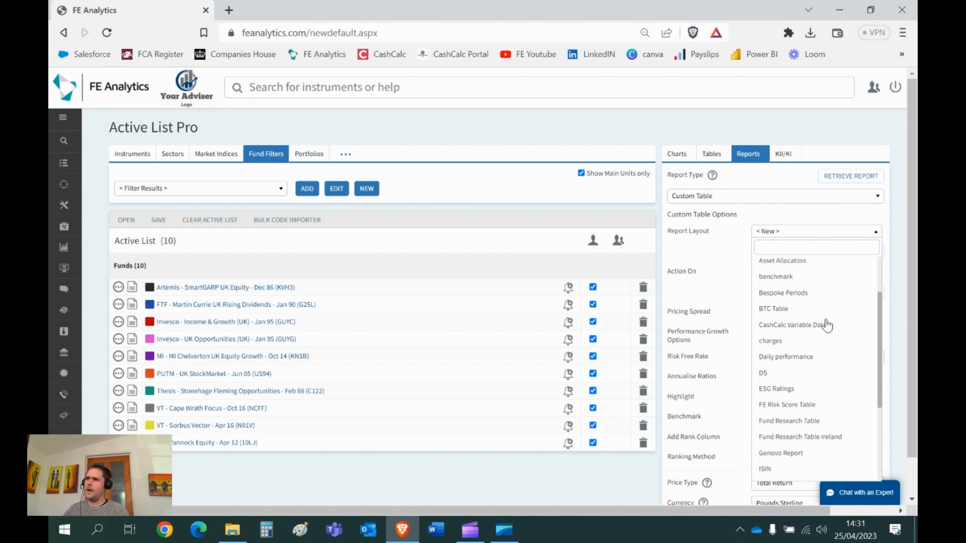
pyautogui.click(803, 423)
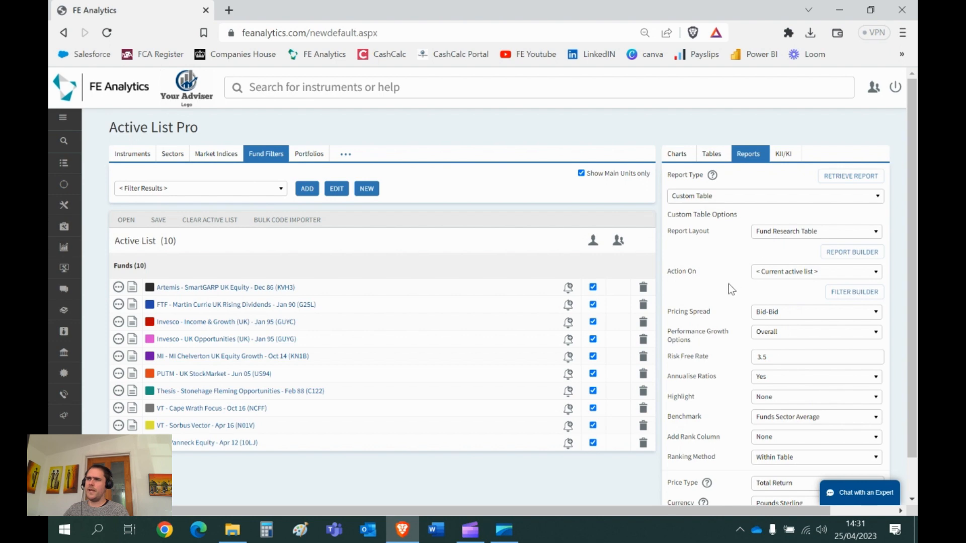
pyautogui.scroll(-1, 729, 283)
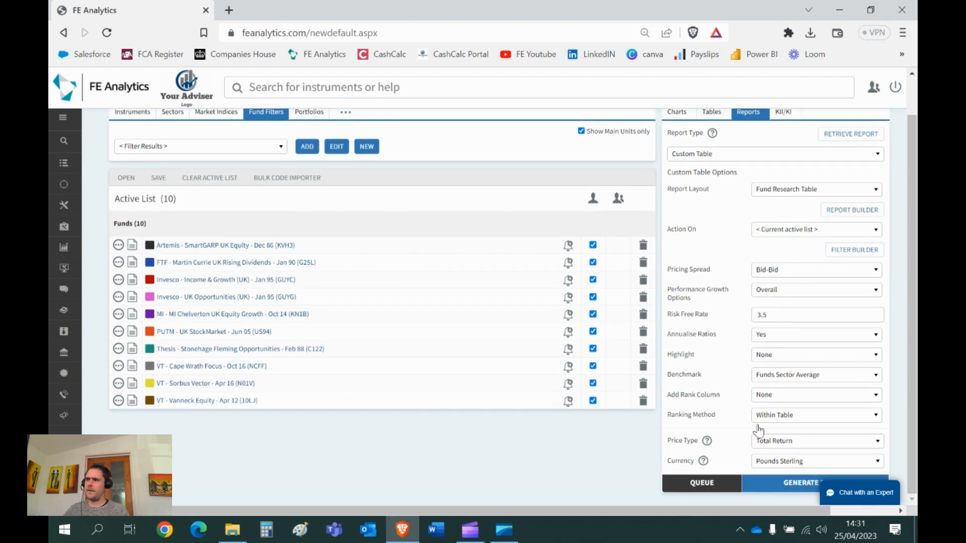
pyautogui.click(802, 484)
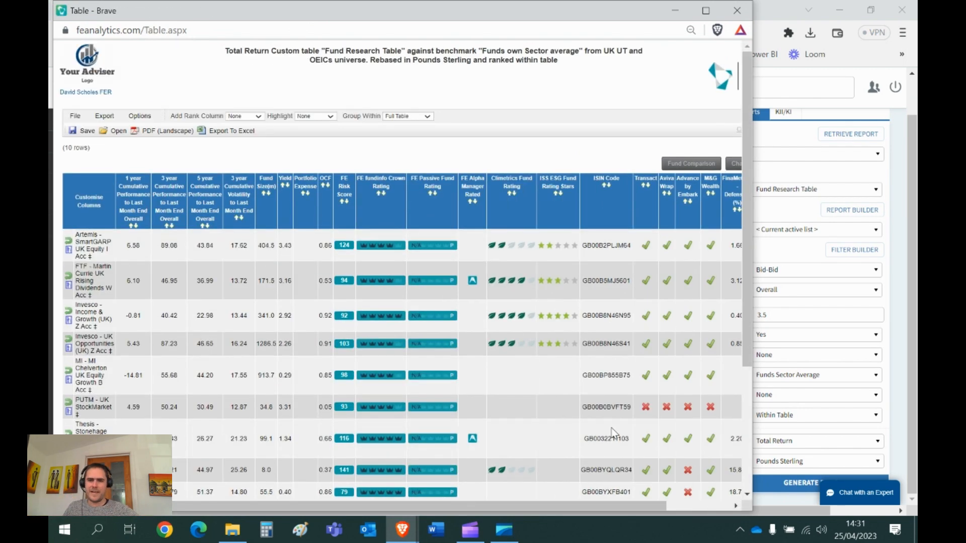
# Maximize the generated table, highlight its values by quartiles, and close it after review.
pyautogui.click(705, 11)
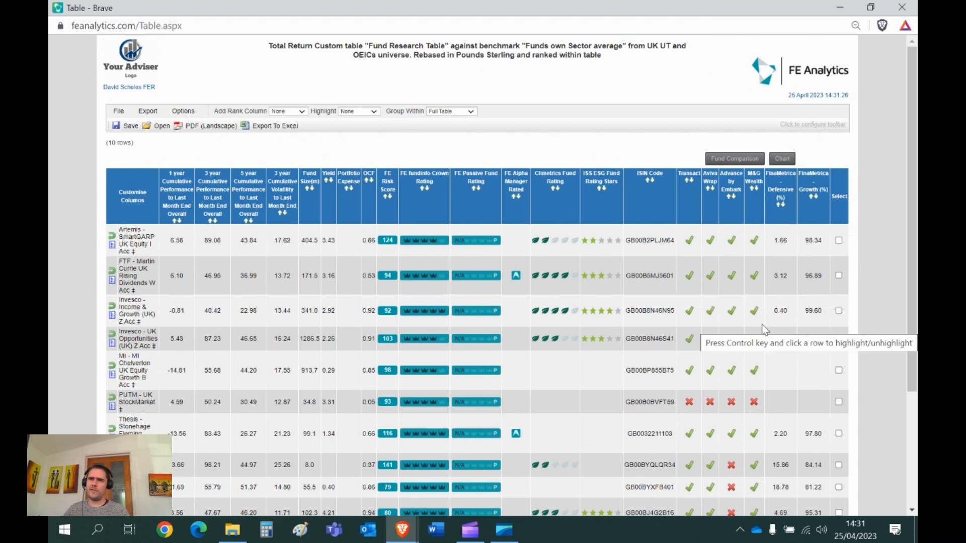
pyautogui.click(359, 111)
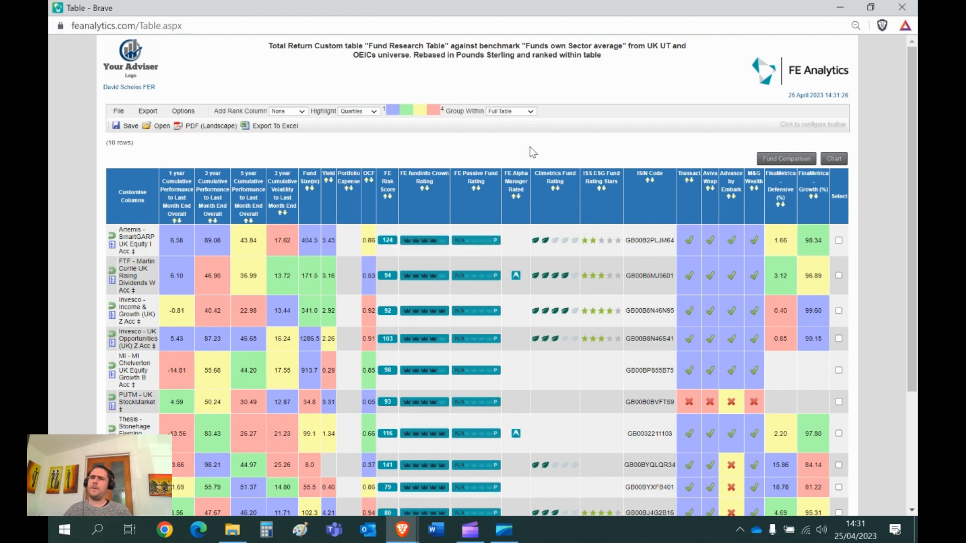
pyautogui.click(902, 8)
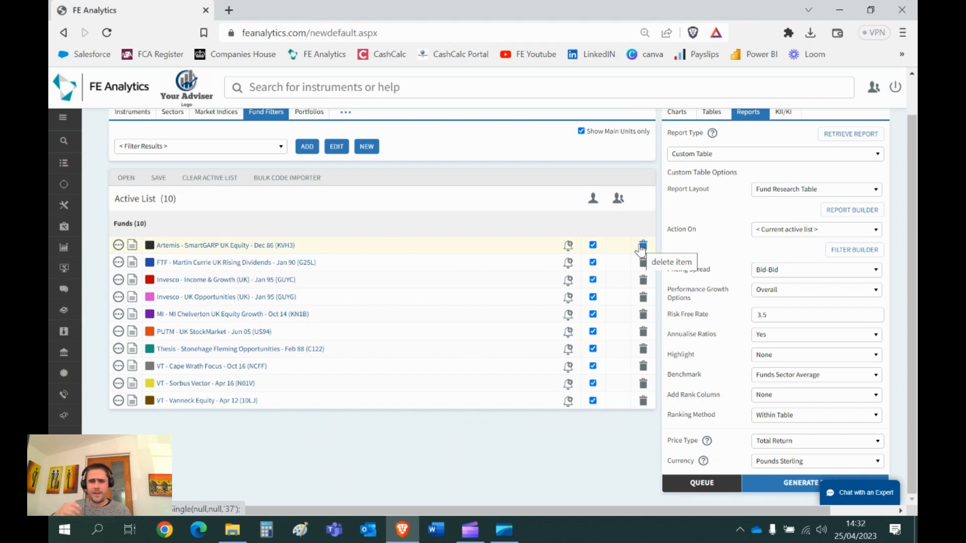
# Clear the active list and add the saved fund filter ML - Risk Profile 3 Medium to it.
pyautogui.click(211, 178)
pyautogui.click(504, 315)
pyautogui.scroll(1, 422, 325)
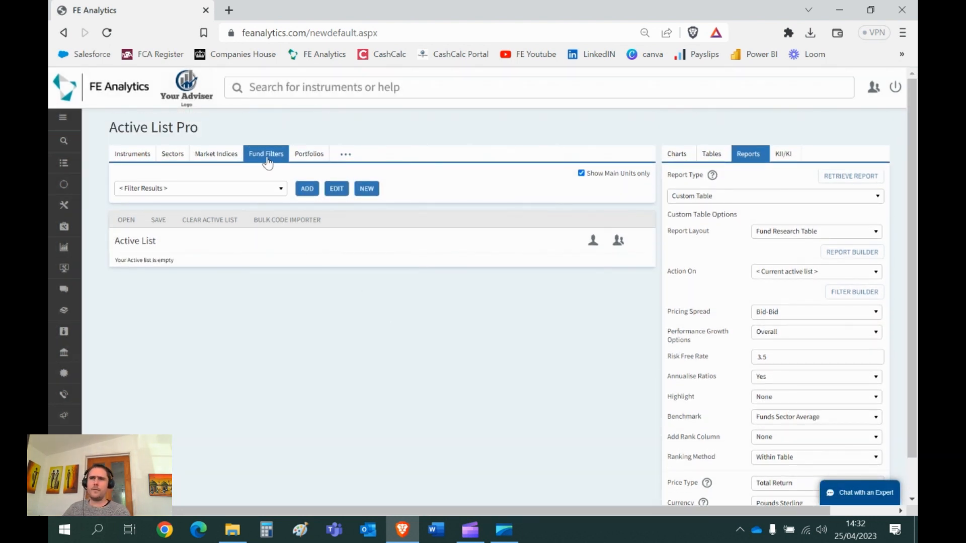
pyautogui.click(252, 200)
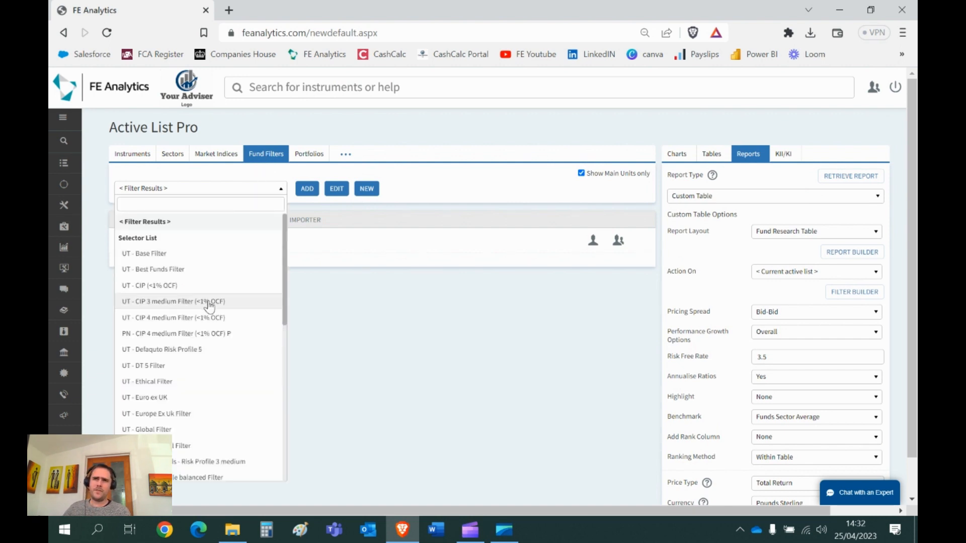
pyautogui.scroll(-6, 210, 306)
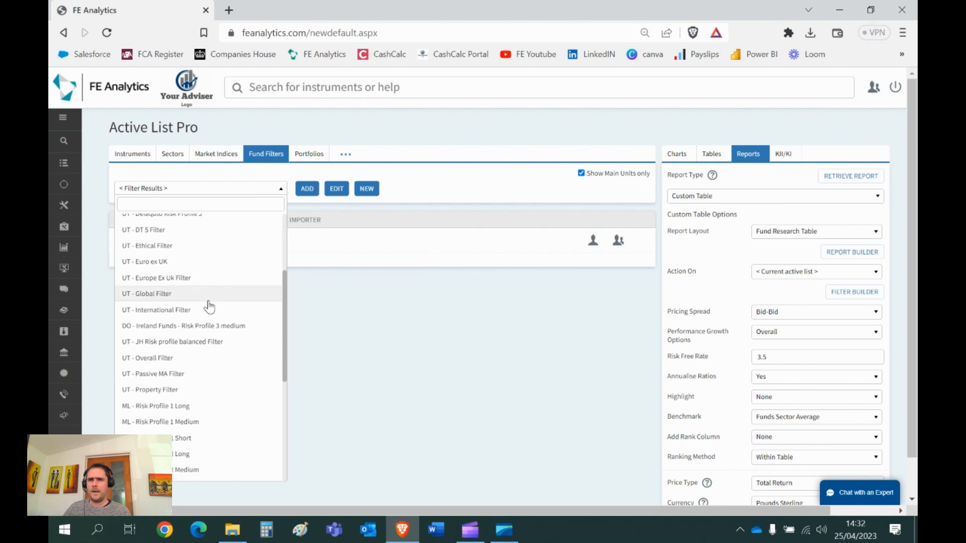
pyautogui.scroll(-2, 209, 306)
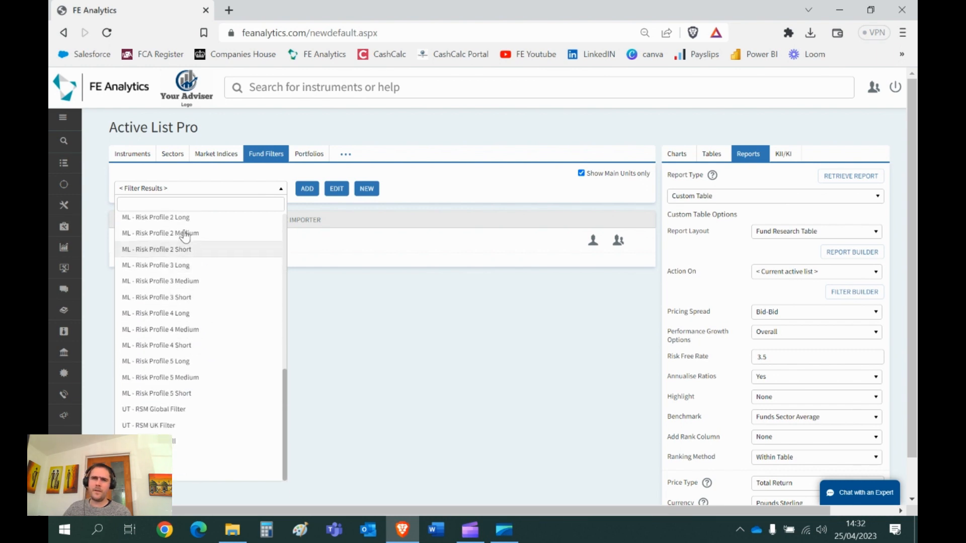
pyautogui.click(178, 287)
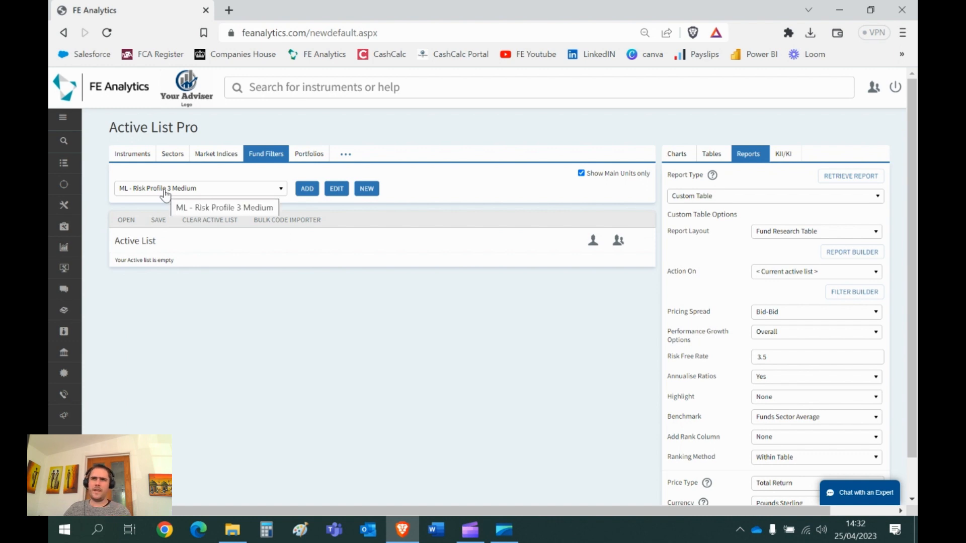
pyautogui.click(307, 189)
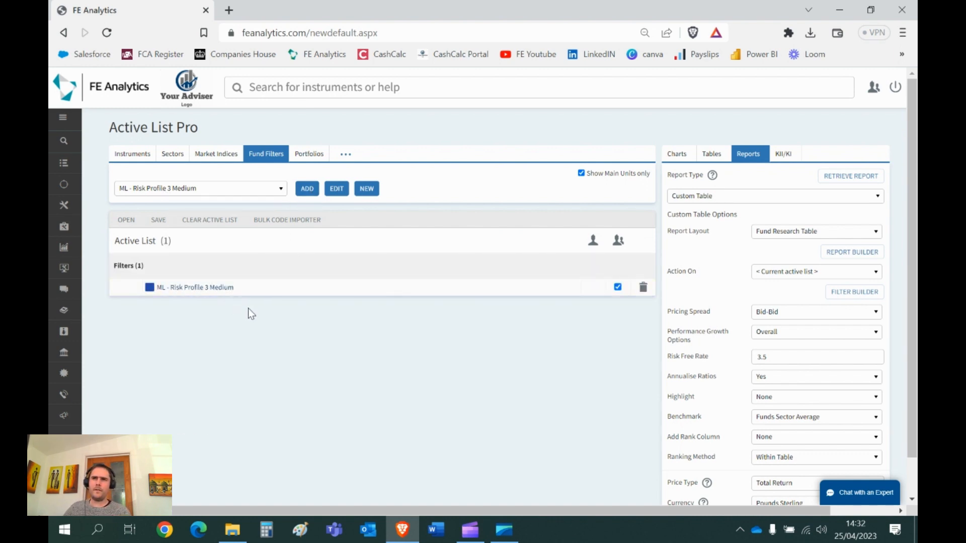
# Generate the Fund Research Table report for the risk profile filter, review it and its export formats maximized, and close it.
pyautogui.scroll(-1, 799, 264)
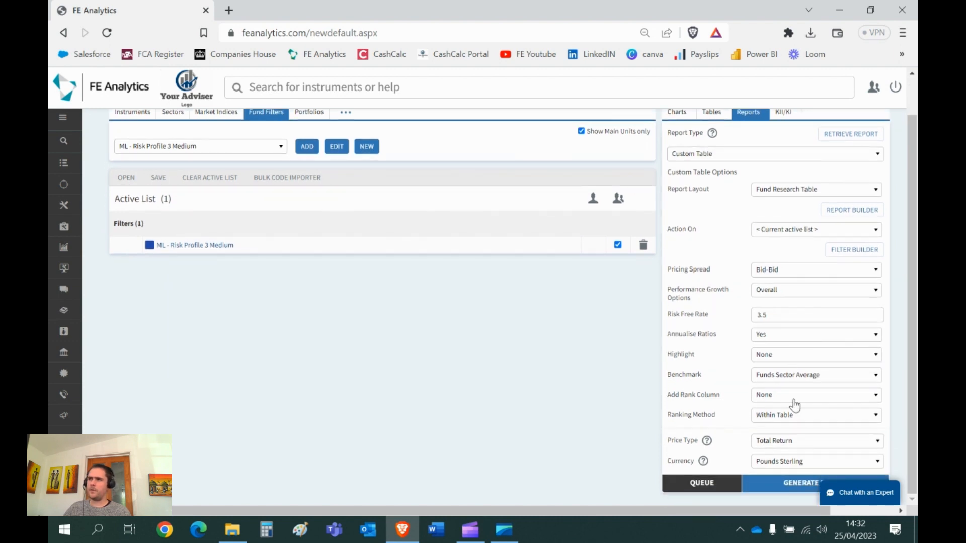
pyautogui.click(792, 484)
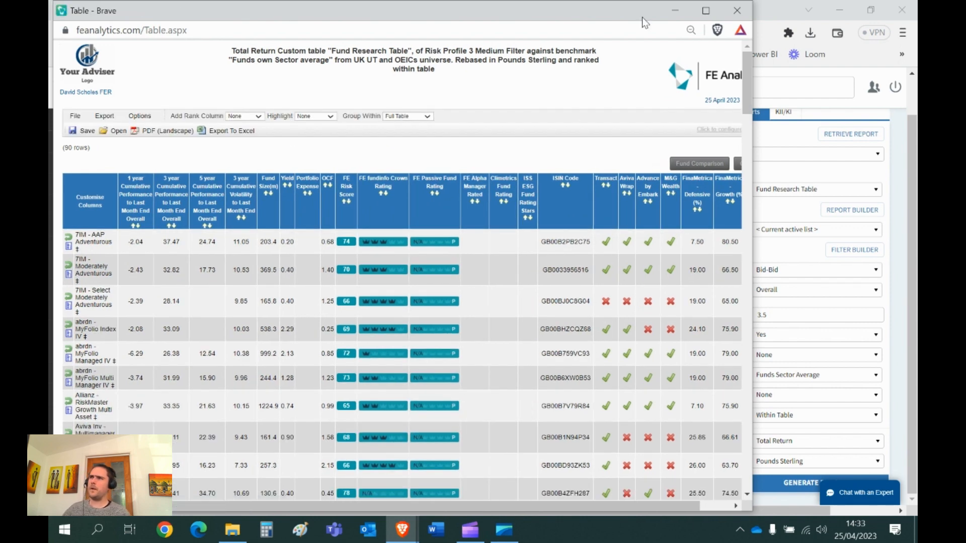
pyautogui.click(706, 11)
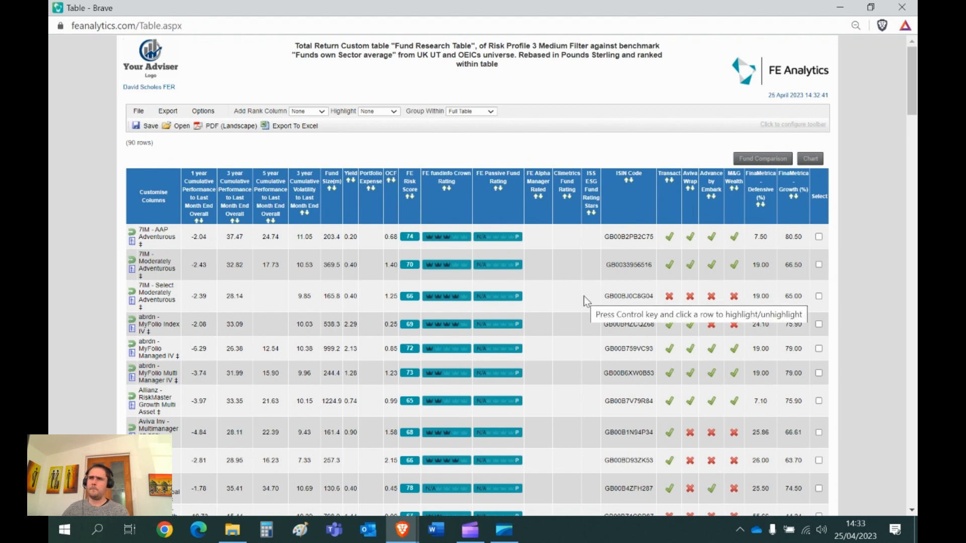
pyautogui.click(168, 112)
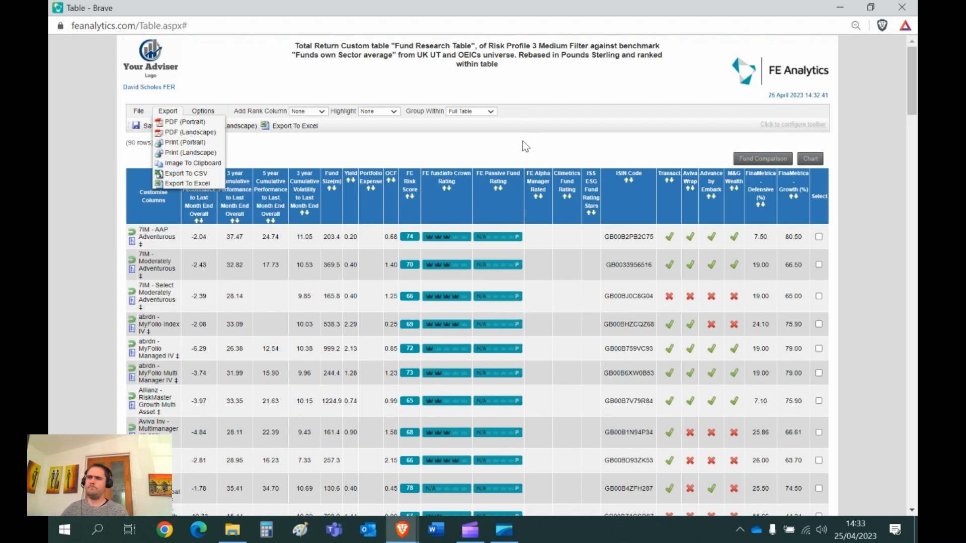
pyautogui.click(907, 8)
# Remove the ML - Risk Profile 3 Medium filter from the active list and switch the report type to Market Movements.
pyautogui.scroll(1, 552, 236)
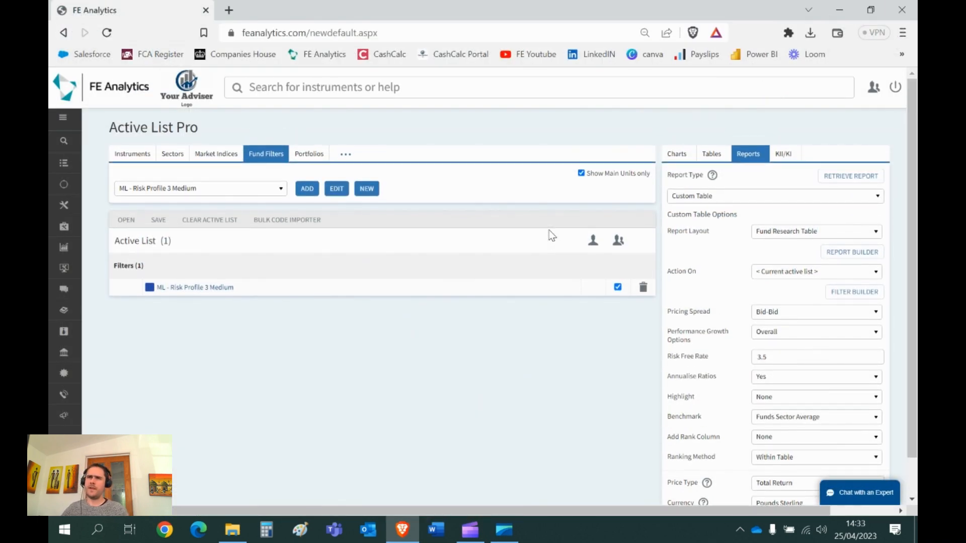
pyautogui.click(643, 287)
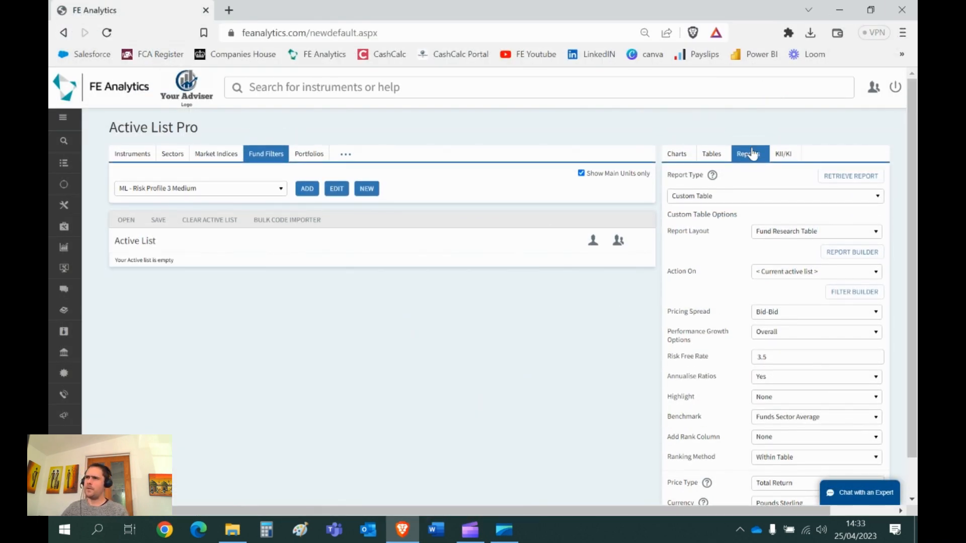
pyautogui.click(738, 196)
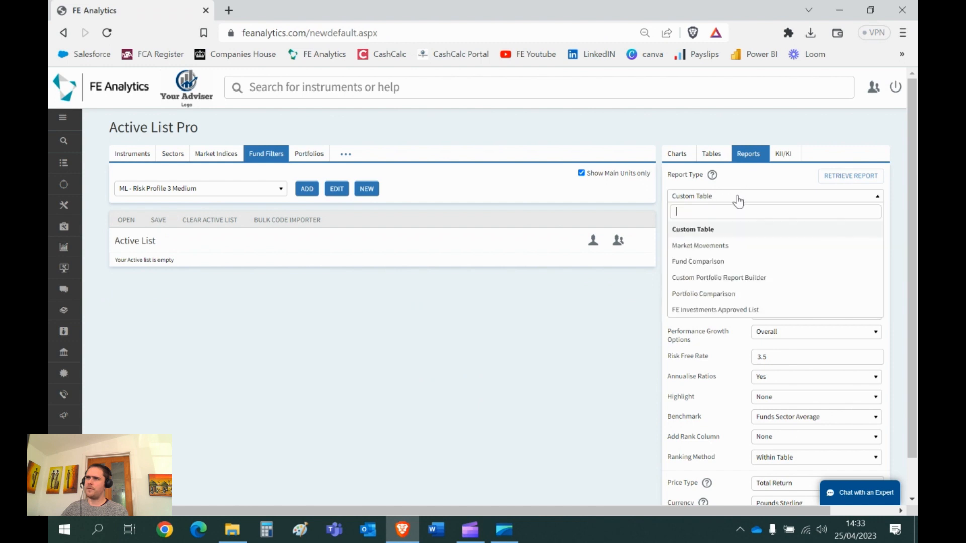
pyautogui.click(717, 251)
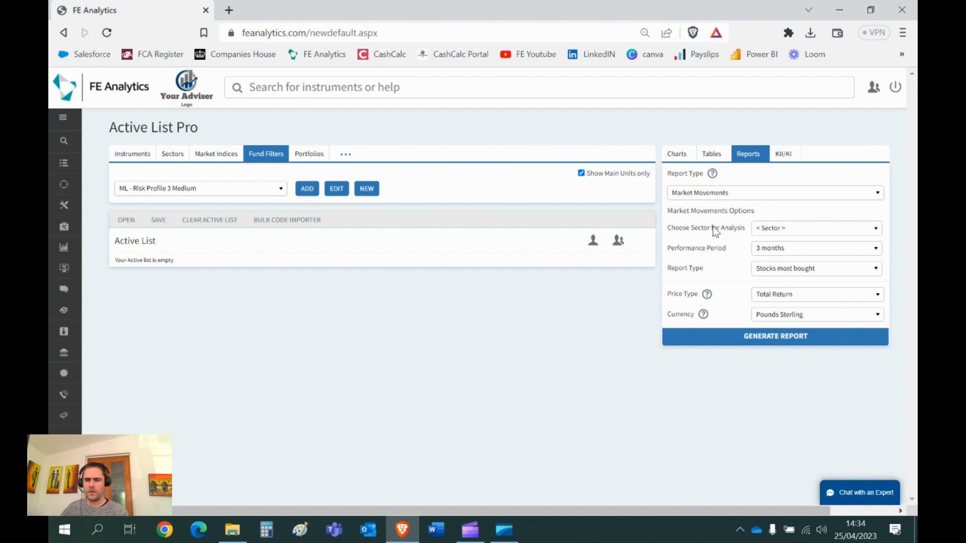
# Choose UT Mixed Investment 40-85% Shares as the sector for the Market Movements analysis.
pyautogui.click(796, 234)
pyautogui.scroll(-2, 815, 291)
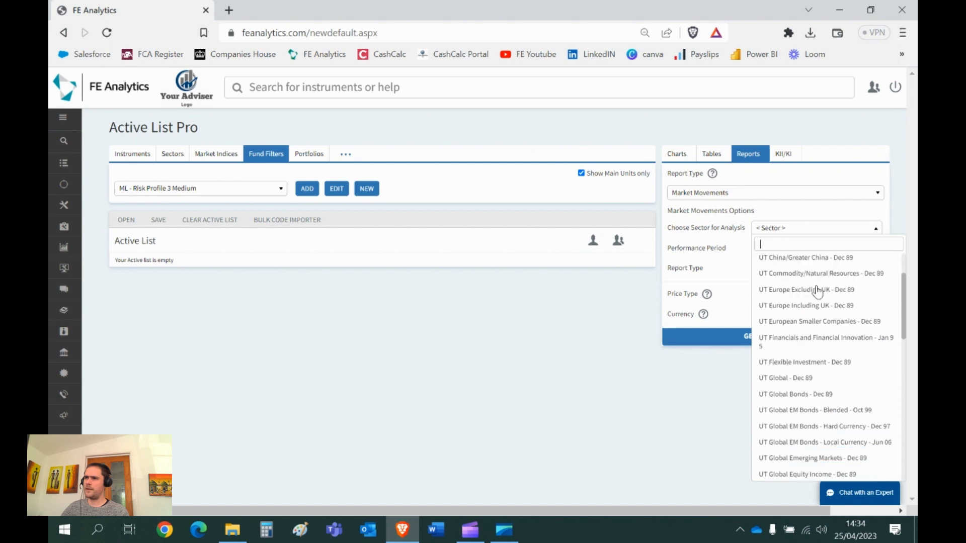
pyautogui.scroll(-10, 816, 291)
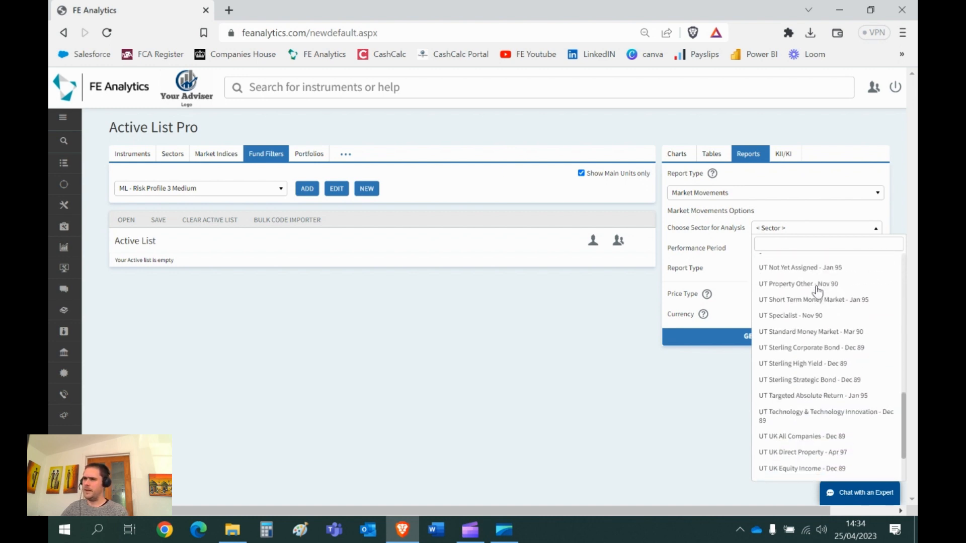
pyautogui.scroll(-1, 817, 291)
pyautogui.scroll(5, 818, 291)
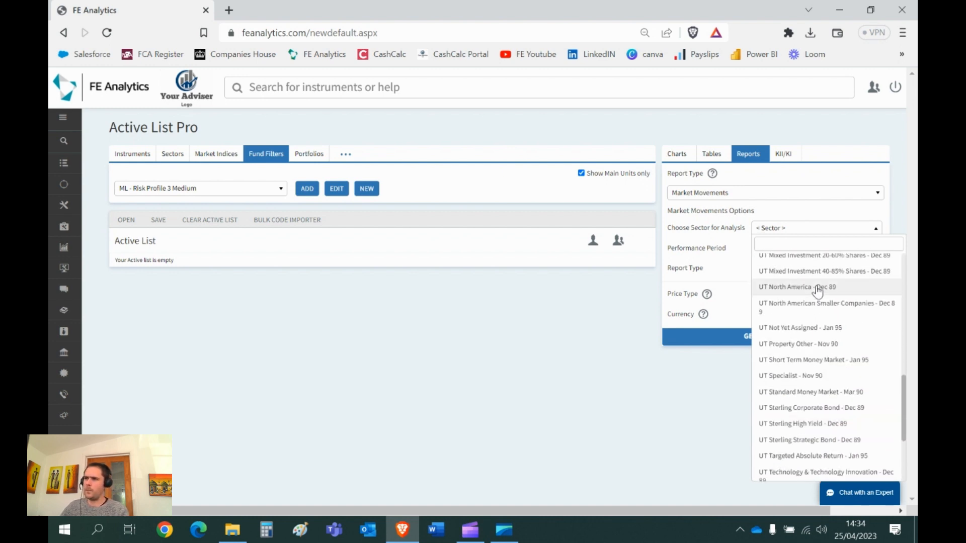
pyautogui.click(825, 407)
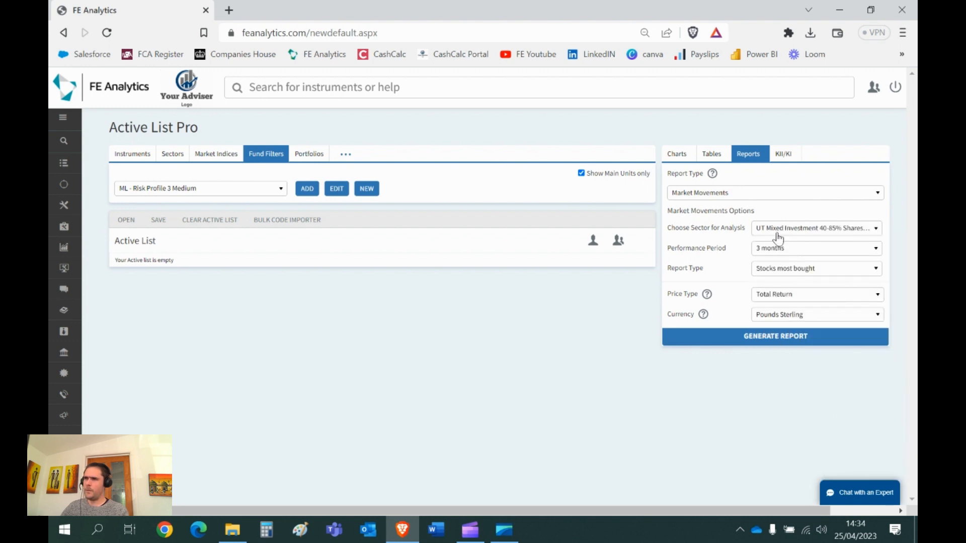
# Set the Market Movements performance period to 1 year and its report type to Funds most attracting money.
pyautogui.click(789, 249)
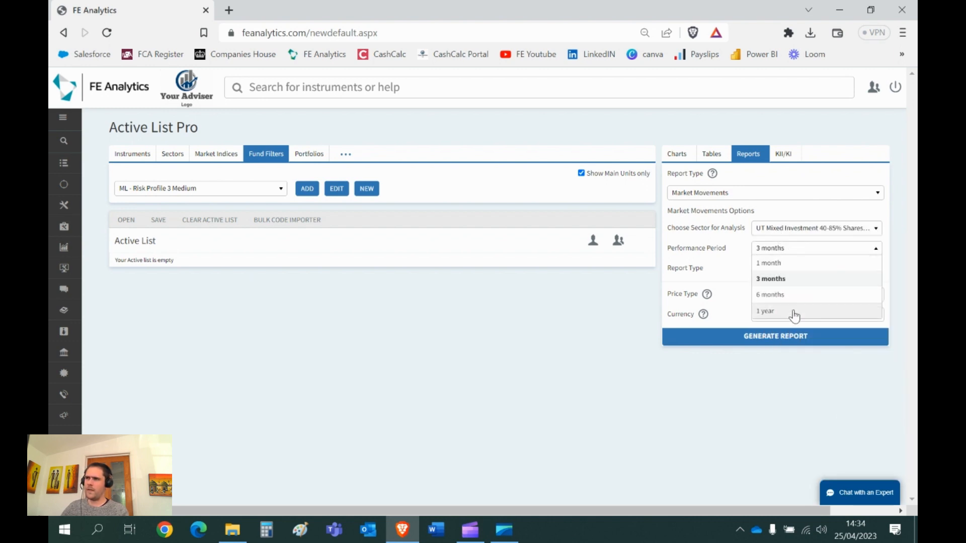
pyautogui.click(792, 313)
pyautogui.click(792, 272)
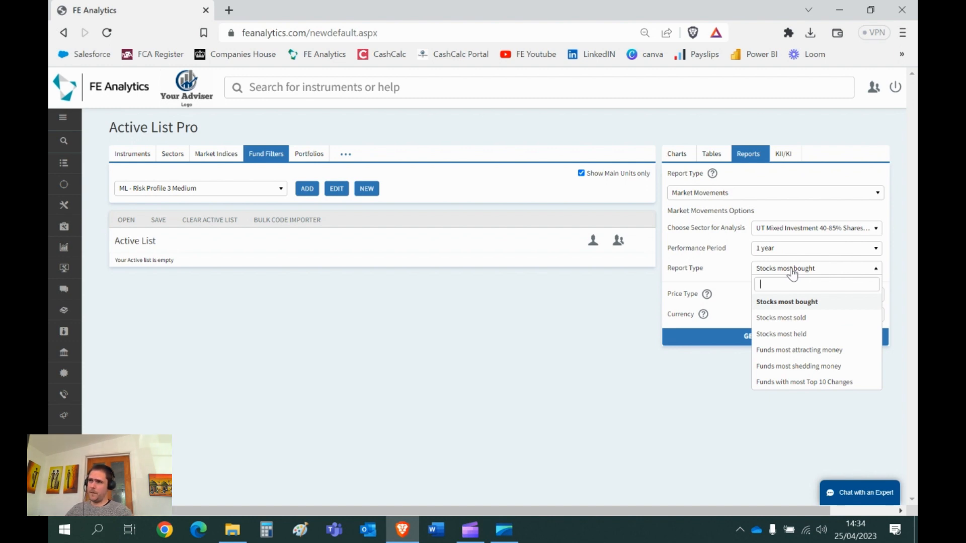
pyautogui.click(827, 355)
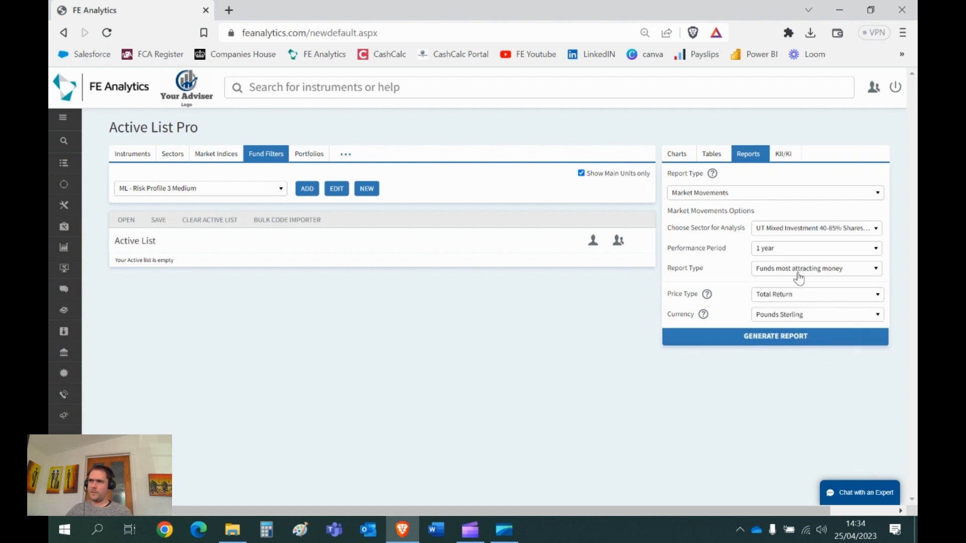
# Generate the Market Movements report, examine SJP Balanced Managed's sizes, performance effect and underlying flow in the maximized window, and close it.
pyautogui.click(800, 345)
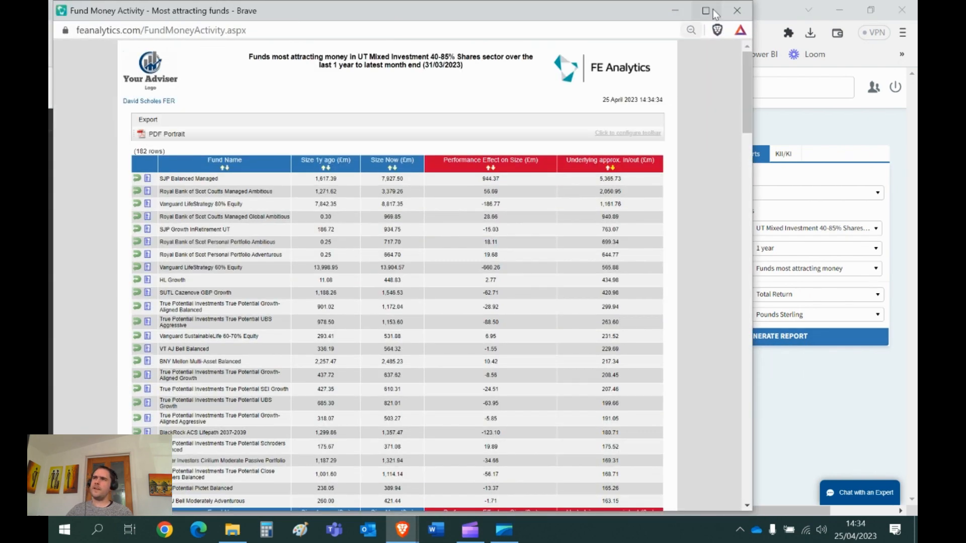
pyautogui.click(713, 10)
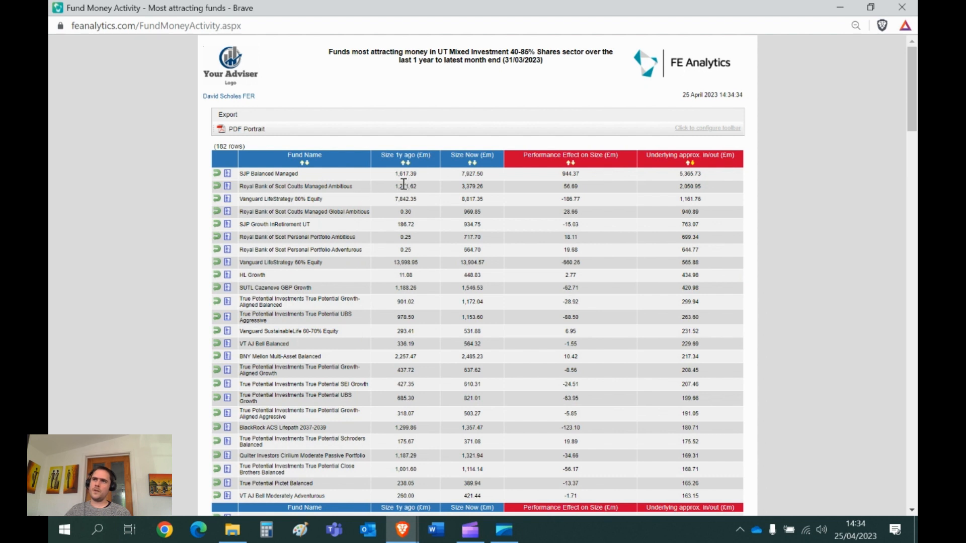
pyautogui.moveTo(419, 173); pyautogui.dragTo(402, 175)
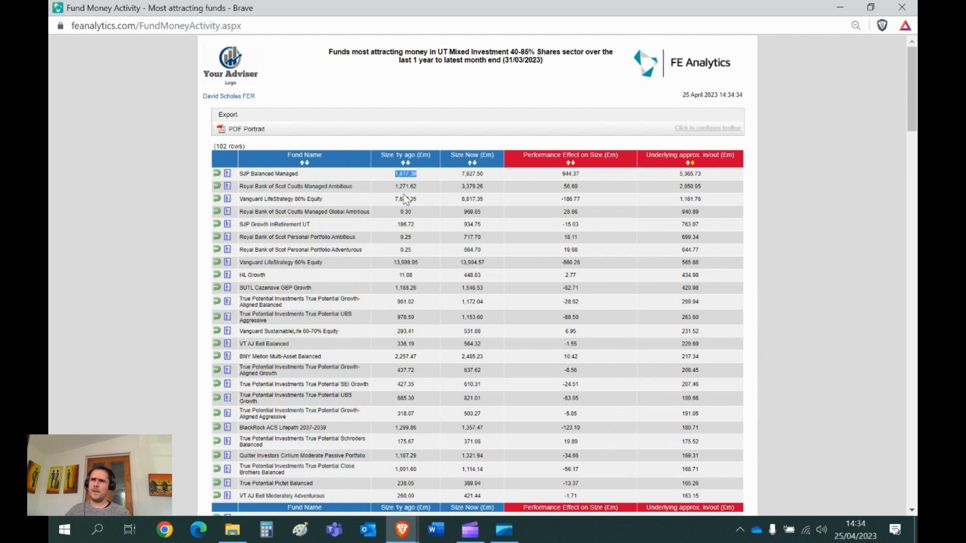
pyautogui.moveTo(484, 173); pyautogui.dragTo(478, 174)
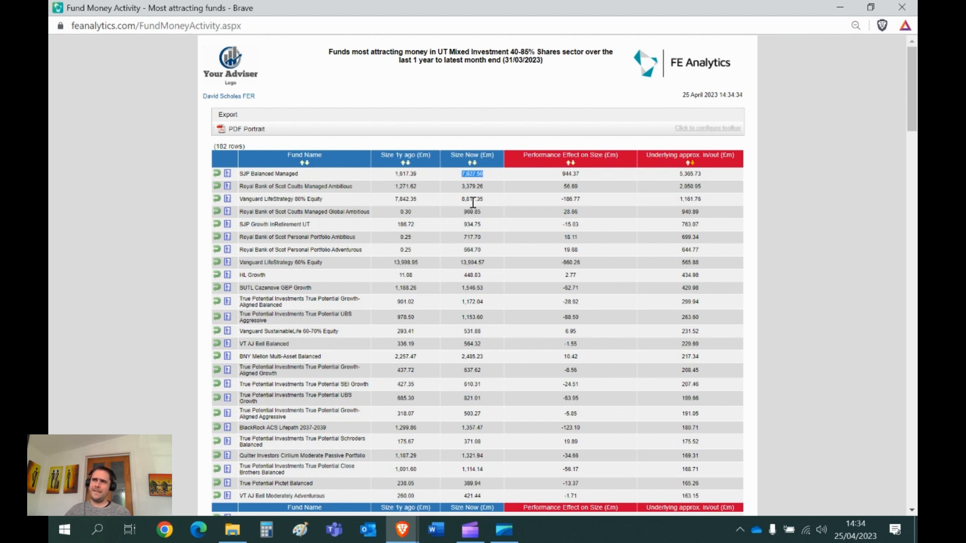
pyautogui.click(582, 180)
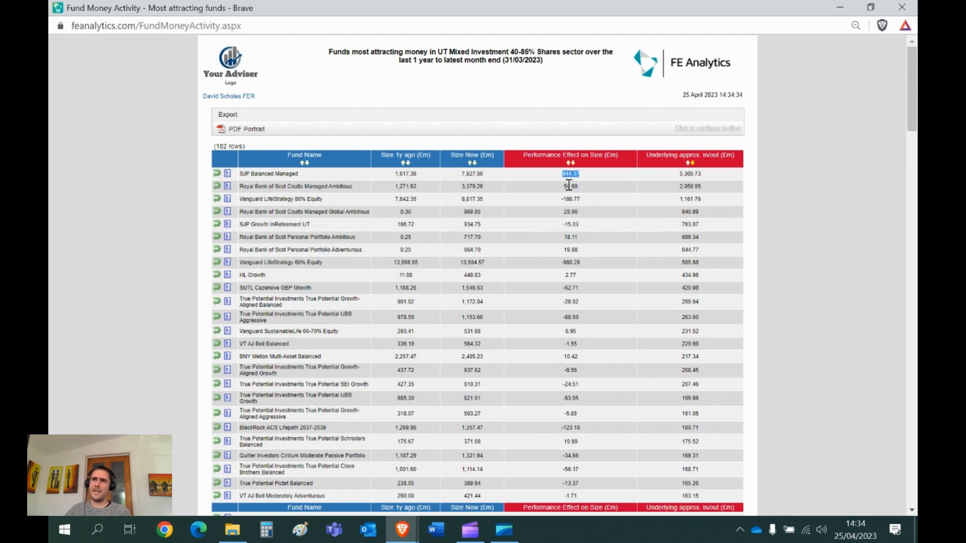
pyautogui.moveTo(704, 173); pyautogui.dragTo(677, 175)
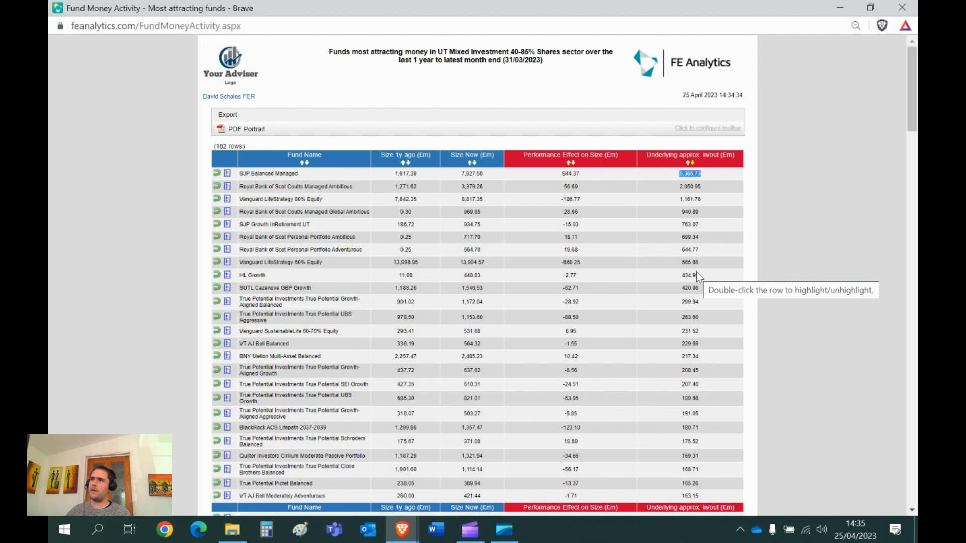
pyautogui.click(901, 9)
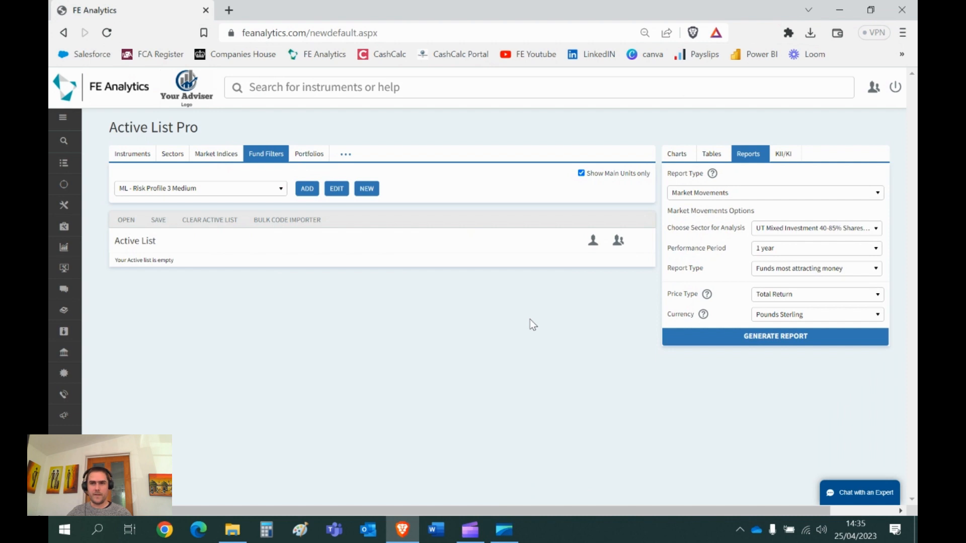
# Expand the side navigation to view its available sections.
pyautogui.moveTo(69, 371)
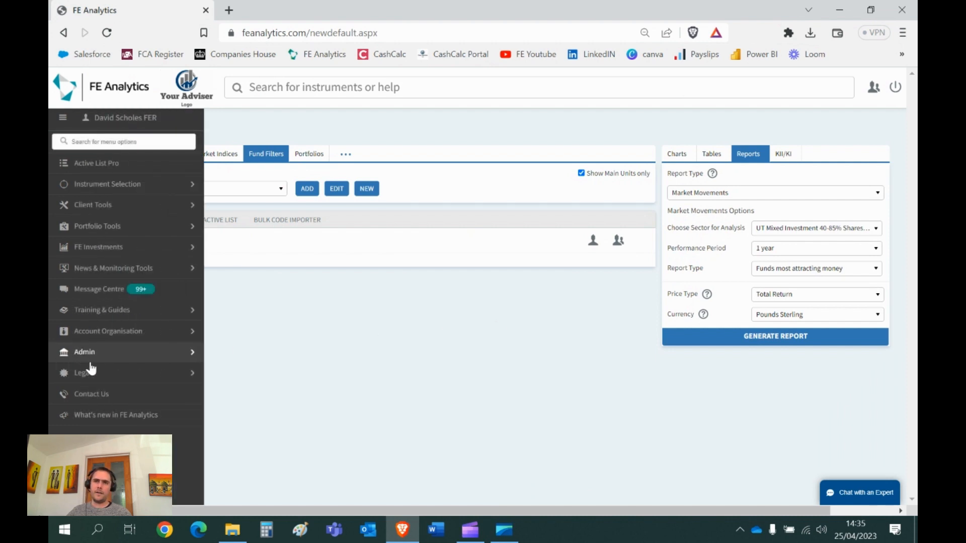